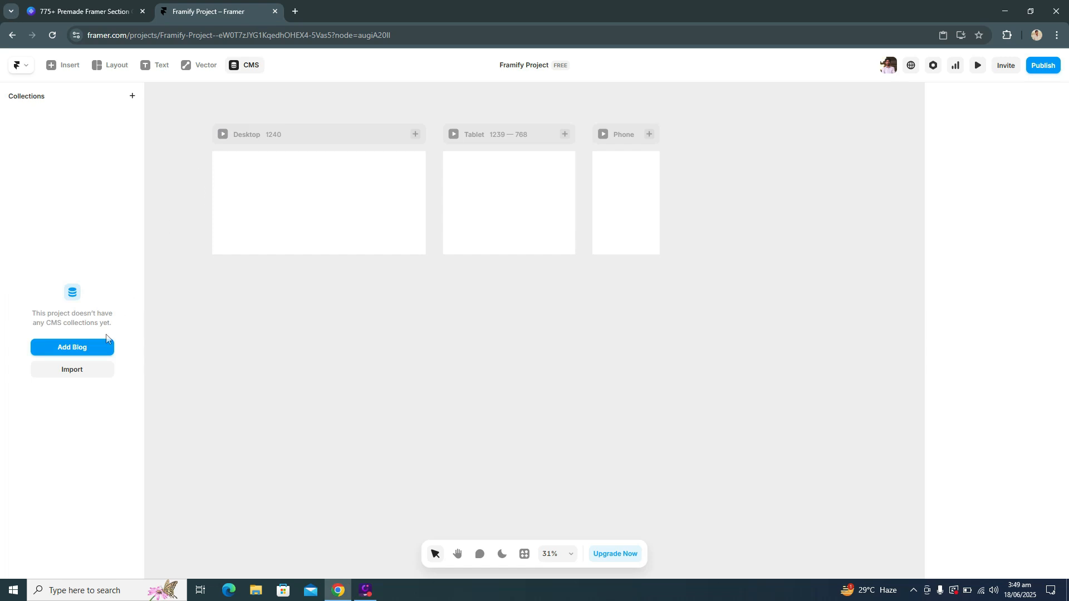
Add the premade blog collections to the project's CMS and return to the /blog page canvas.
click(100, 352)
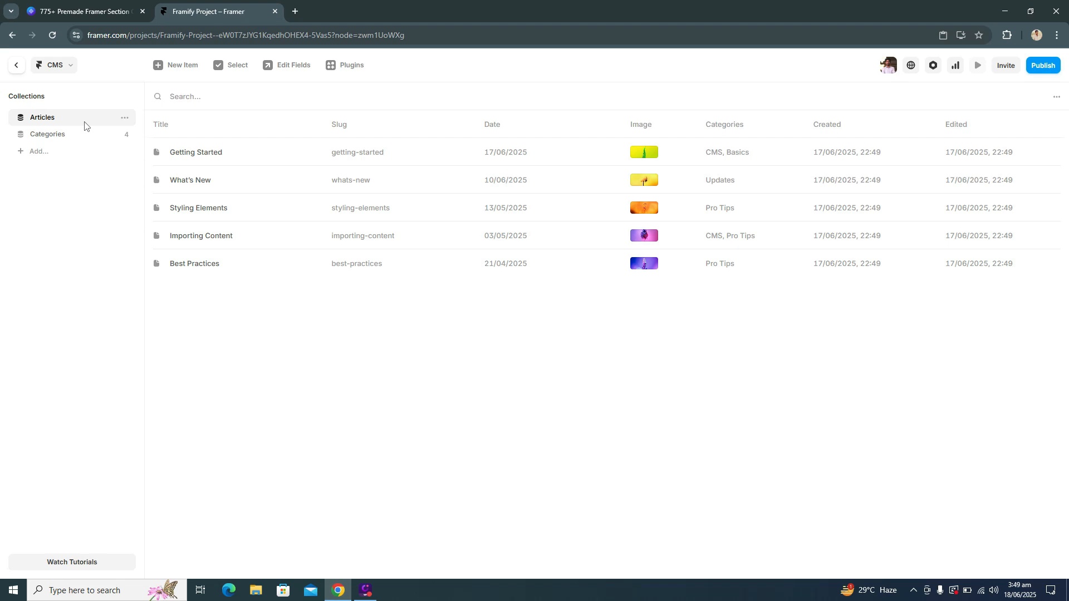
click(16, 66)
scroll(344, 254, down, 5)
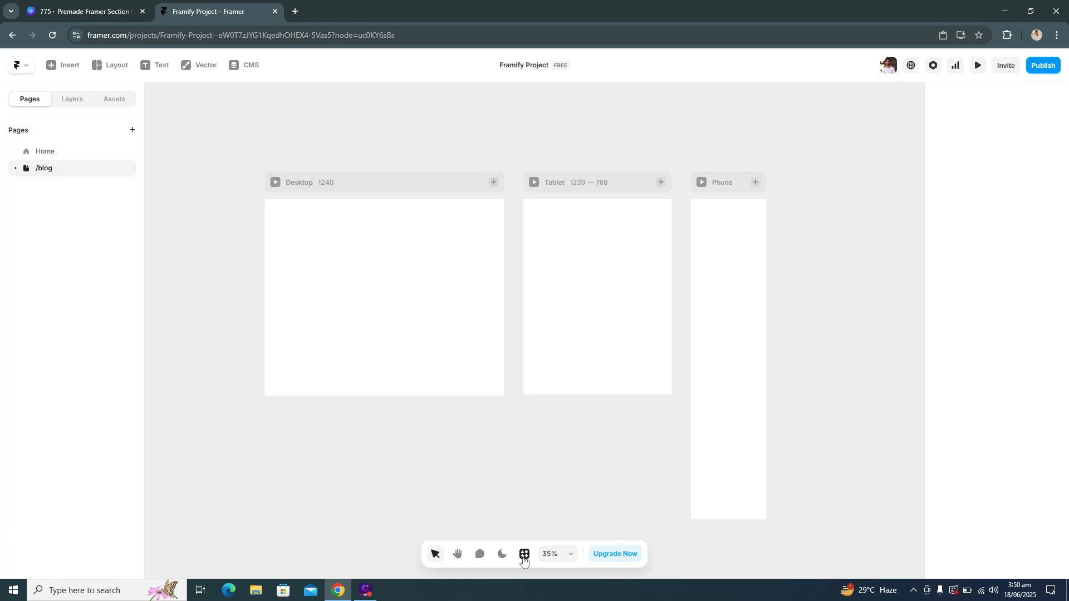
Launch the Framify plugin and look through its list of section categories.
click(523, 560)
click(505, 413)
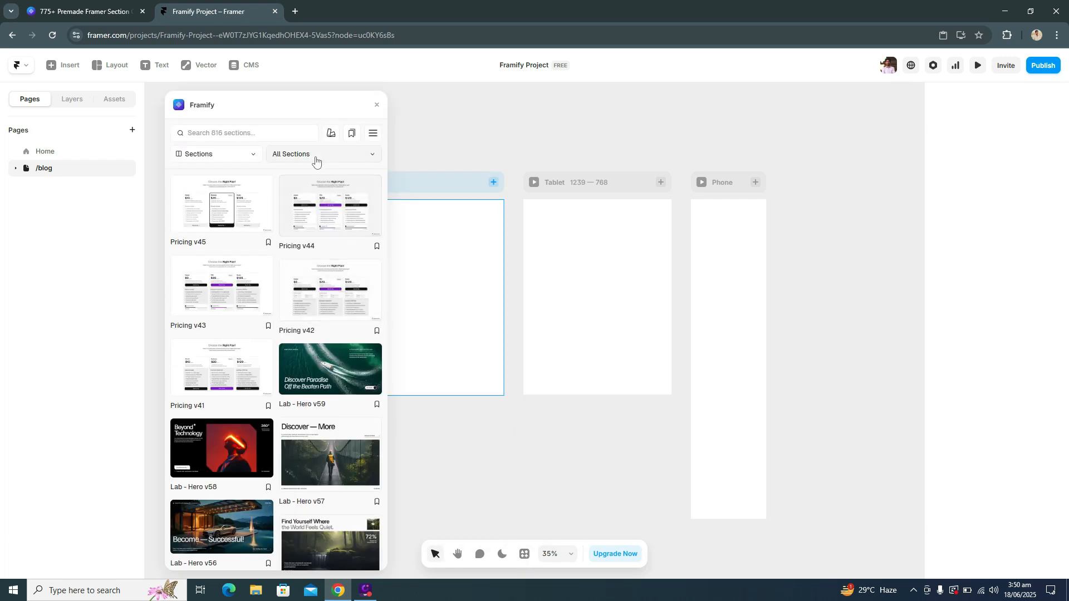
click(315, 156)
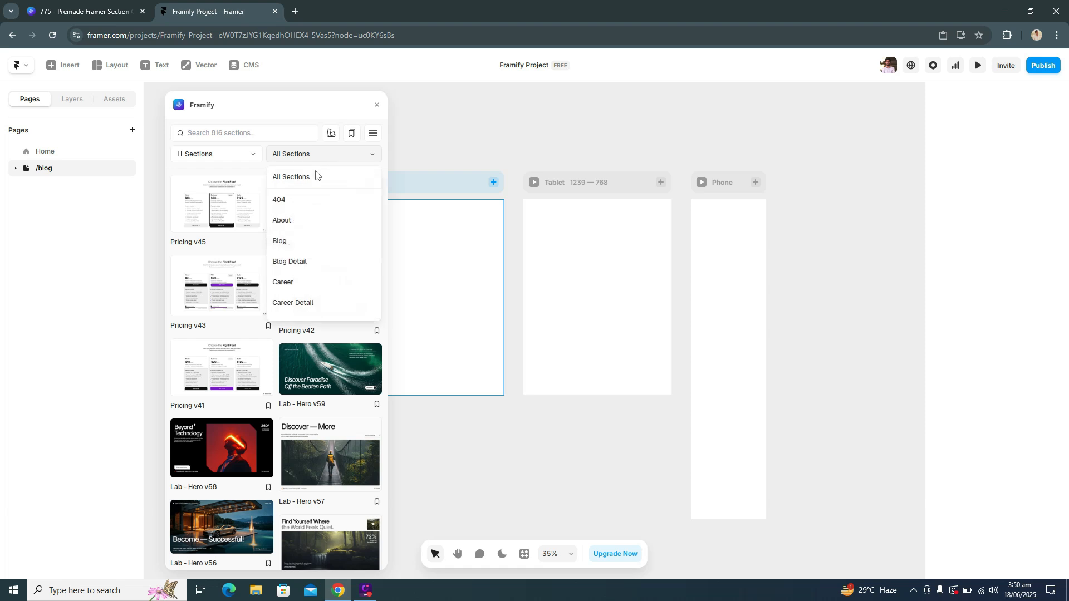
scroll(324, 237, down, 2)
scroll(325, 242, down, 3)
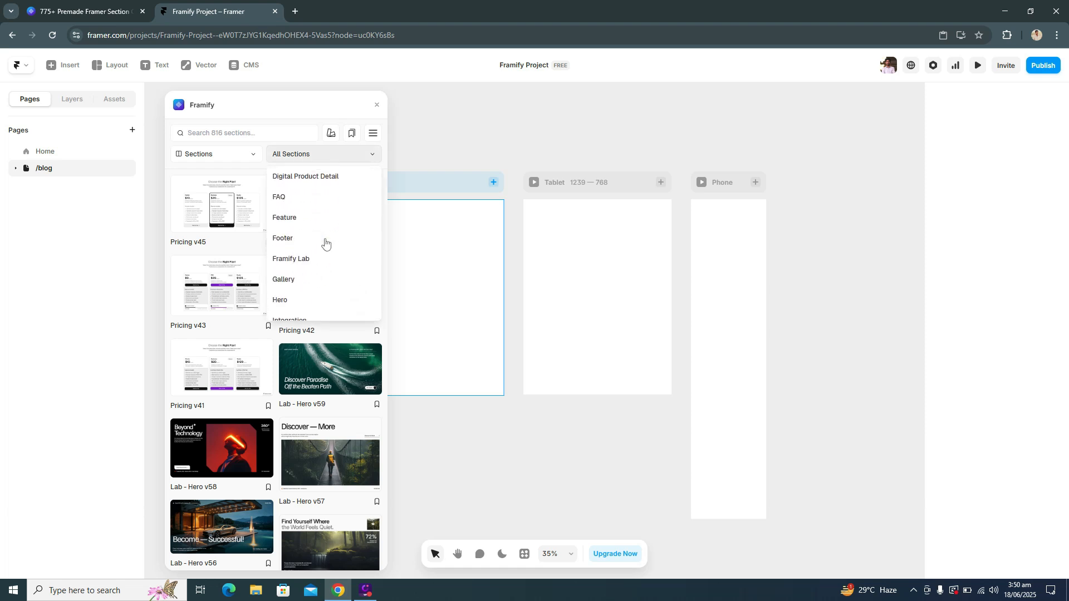
scroll(325, 242, up, 5)
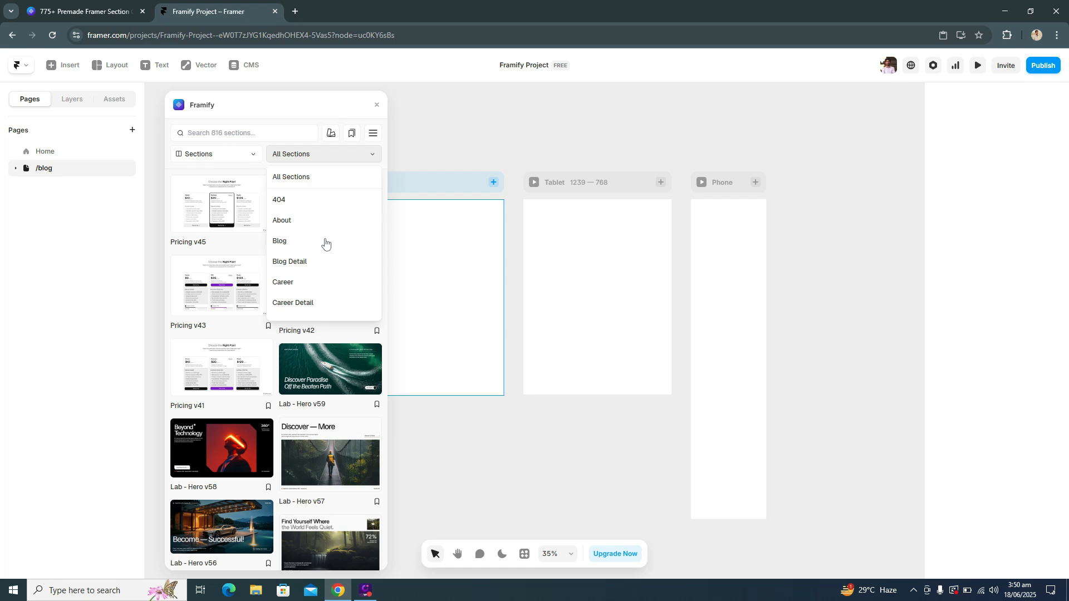
Switch to the Framify website, filter its sections by the Blog category and examine the available blog index designs.
click(98, 15)
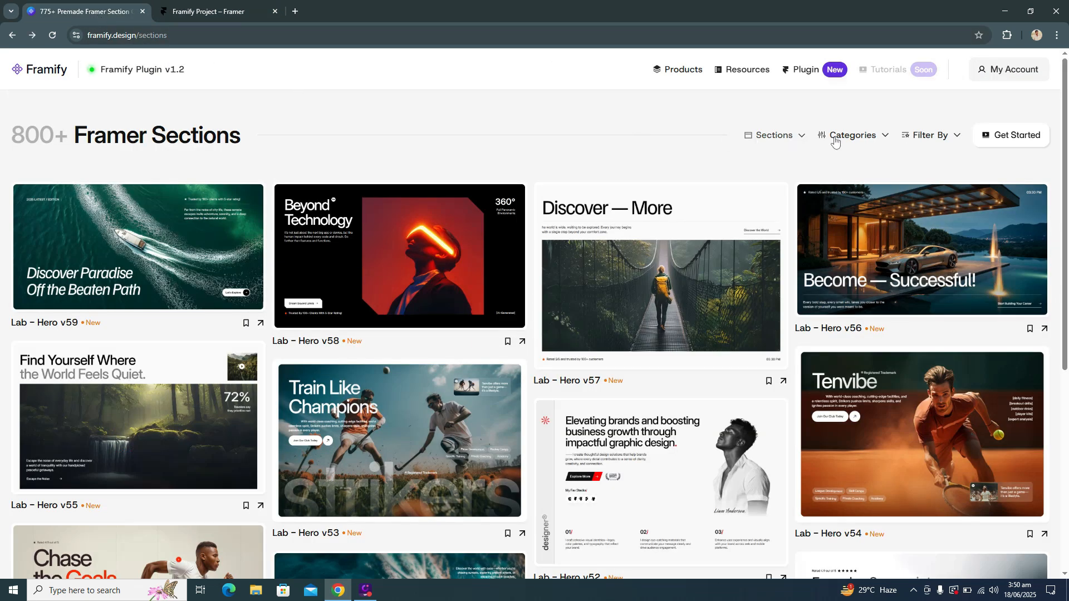
click(856, 142)
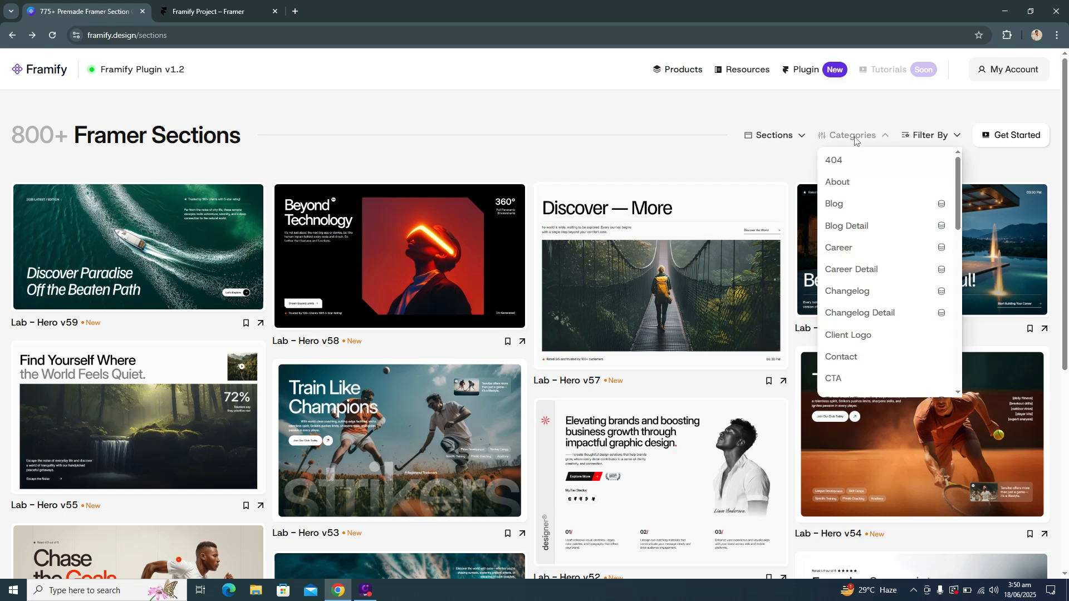
click(922, 213)
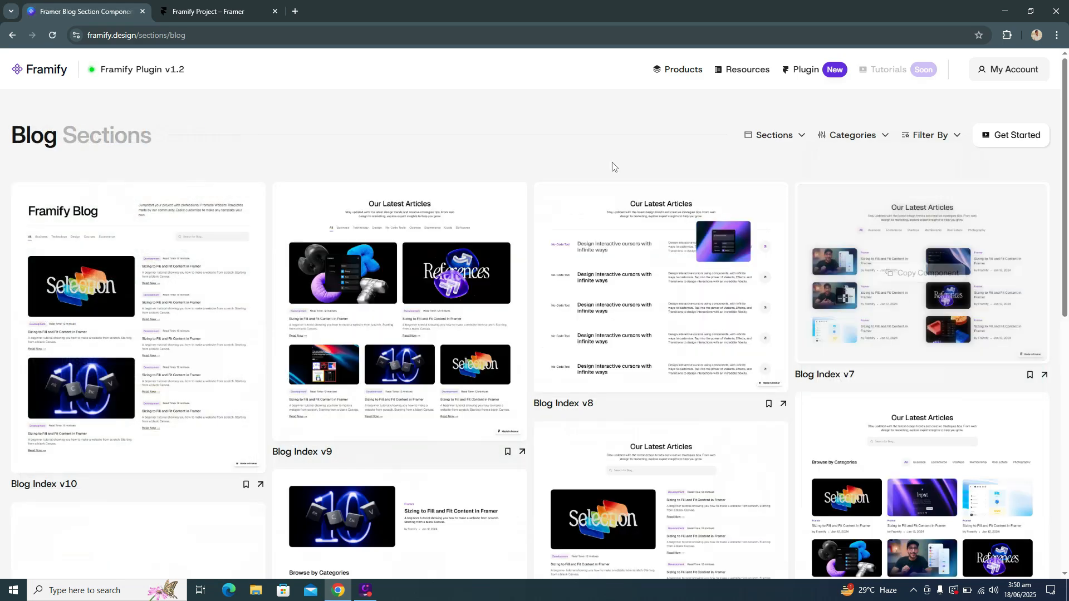
scroll(513, 144, down, 3)
scroll(513, 143, down, 7)
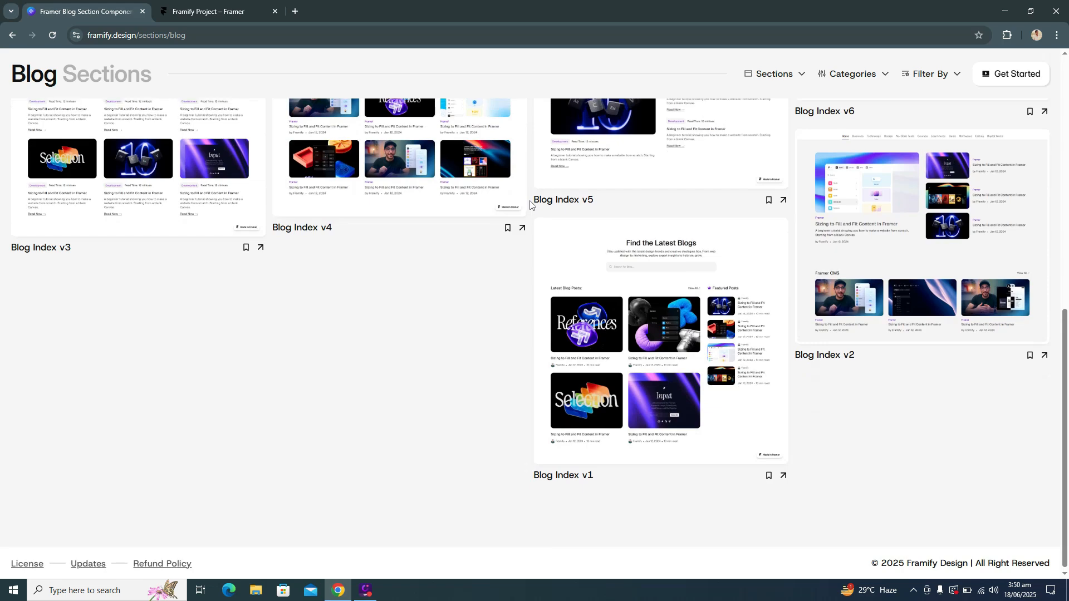
scroll(529, 204, up, 6)
scroll(529, 204, up, 2)
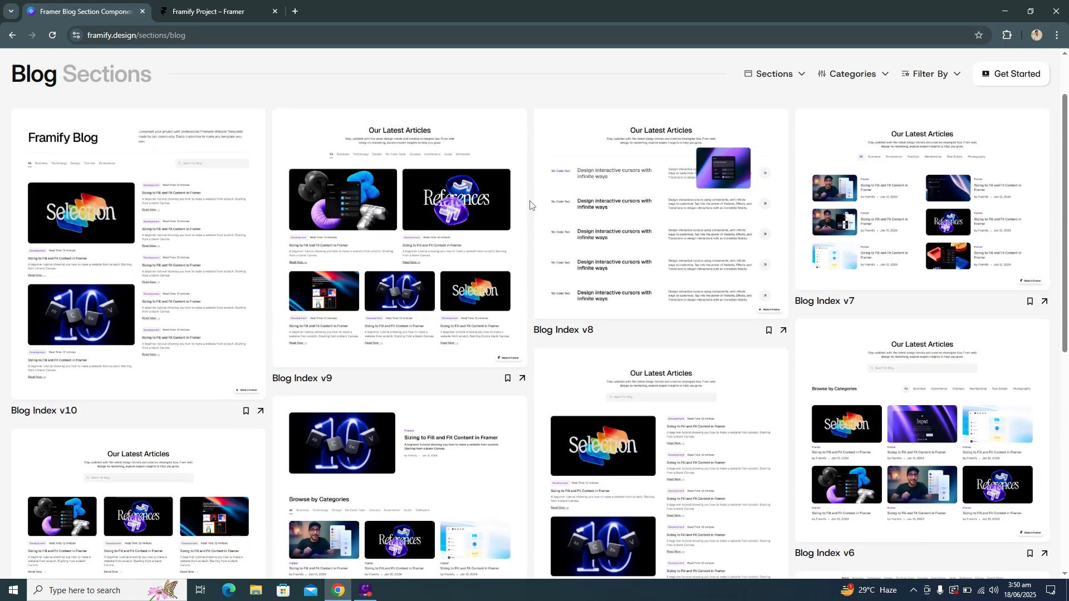
Return to the Framer project, filter the Framify sections by Blog, insert Blog Index v10 into the /blog page and close the plugin.
click(216, 16)
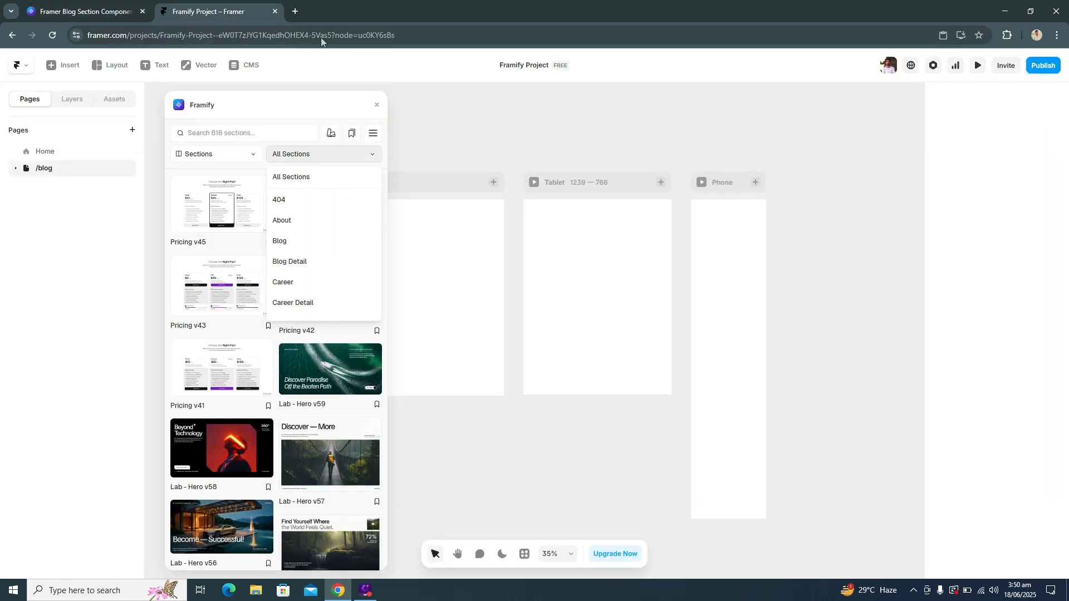
click(341, 240)
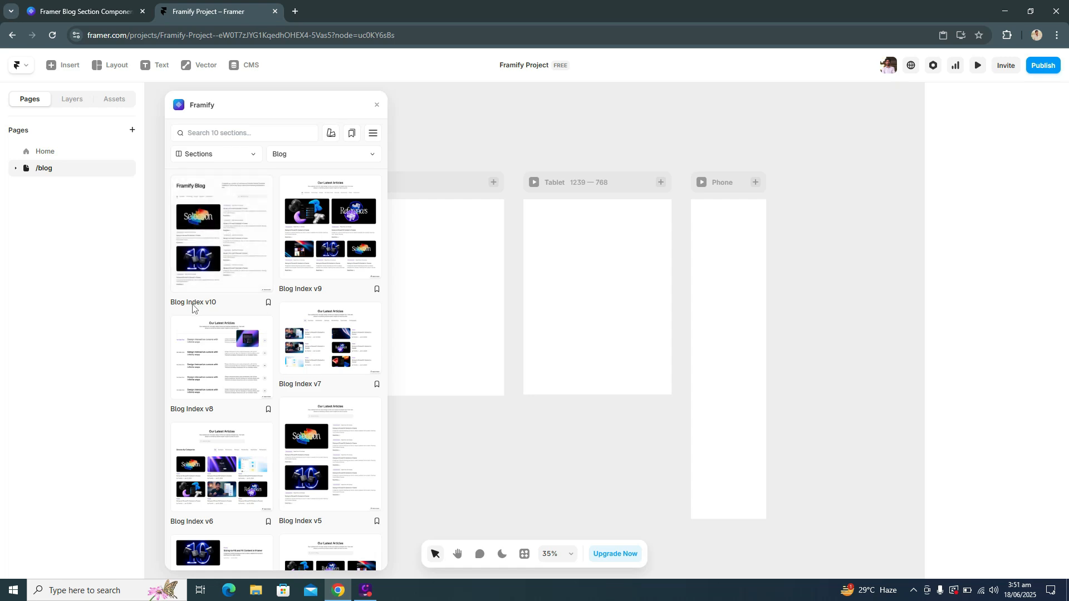
click(218, 245)
scroll(524, 252, down, 3)
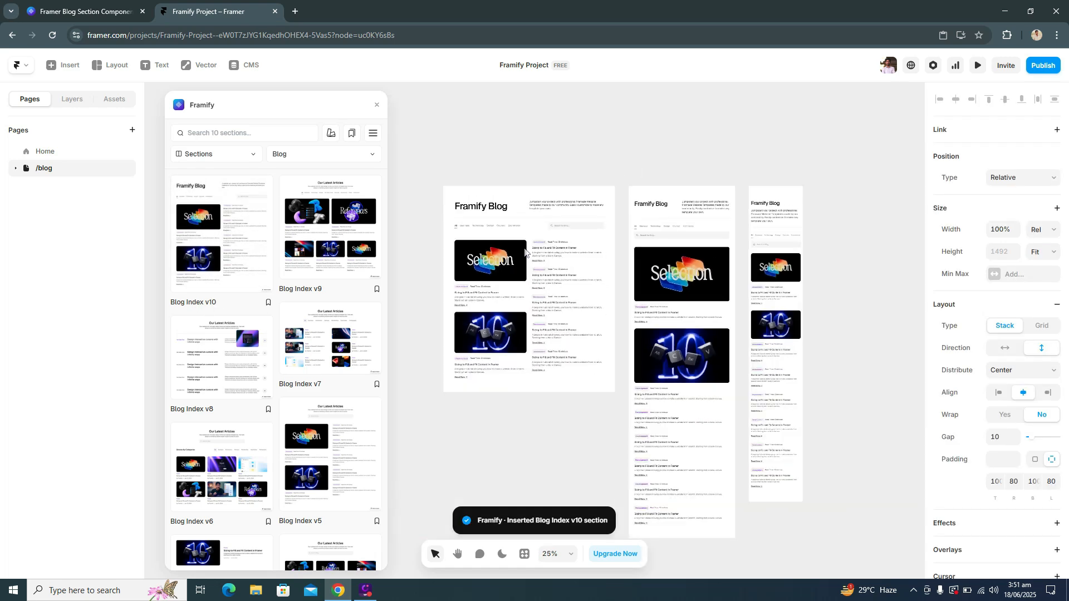
click(376, 106)
Unlink the first blog card's component and replace all its instances, check its primary variant and go back to the Blog page.
scroll(470, 200, up, 4)
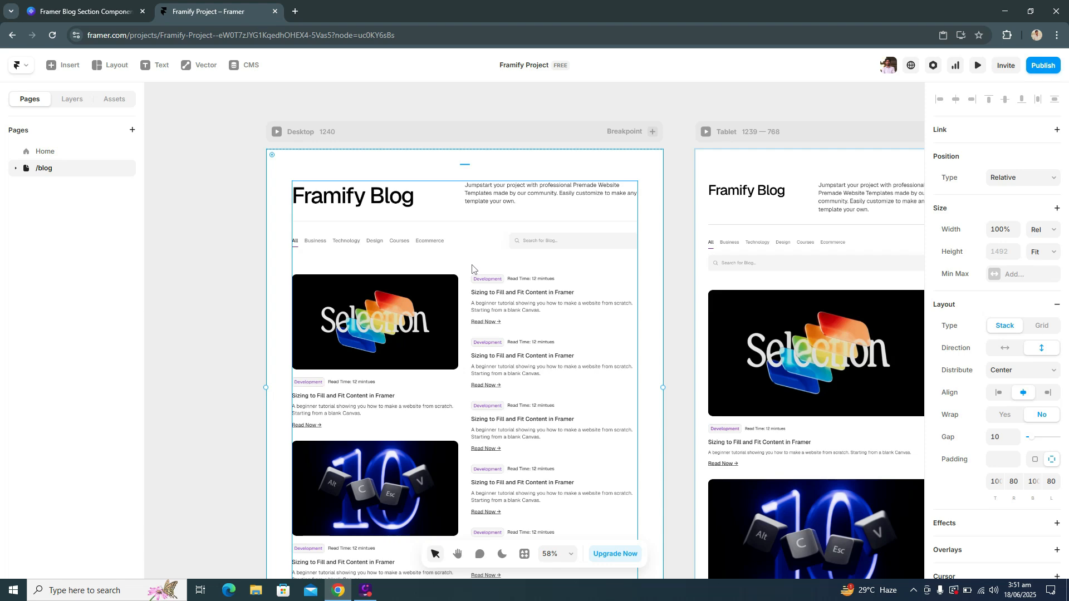
scroll(478, 368, up, 5)
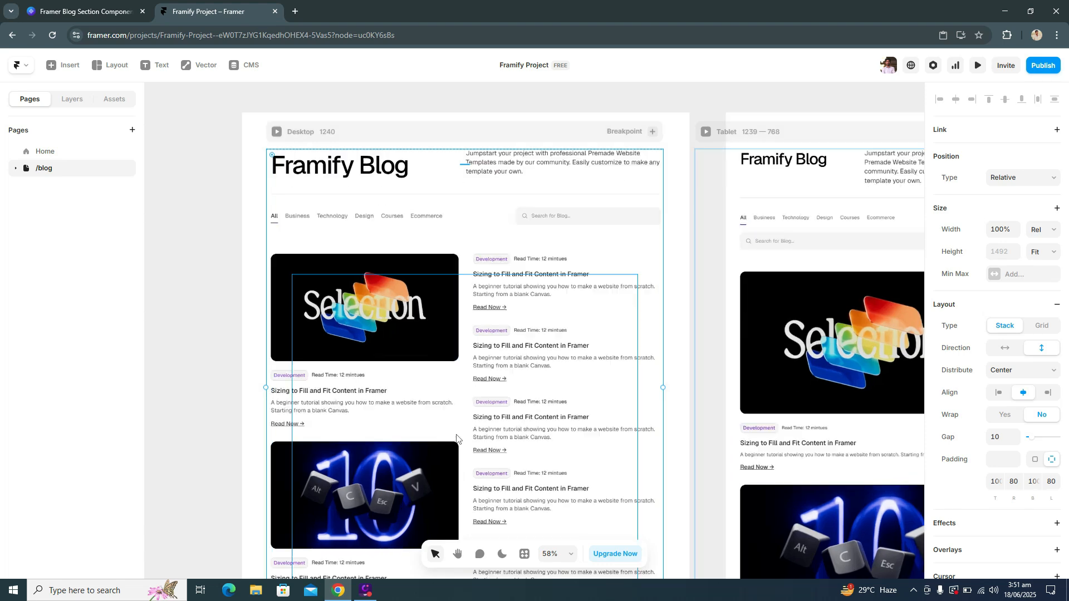
scroll(388, 300, up, 2)
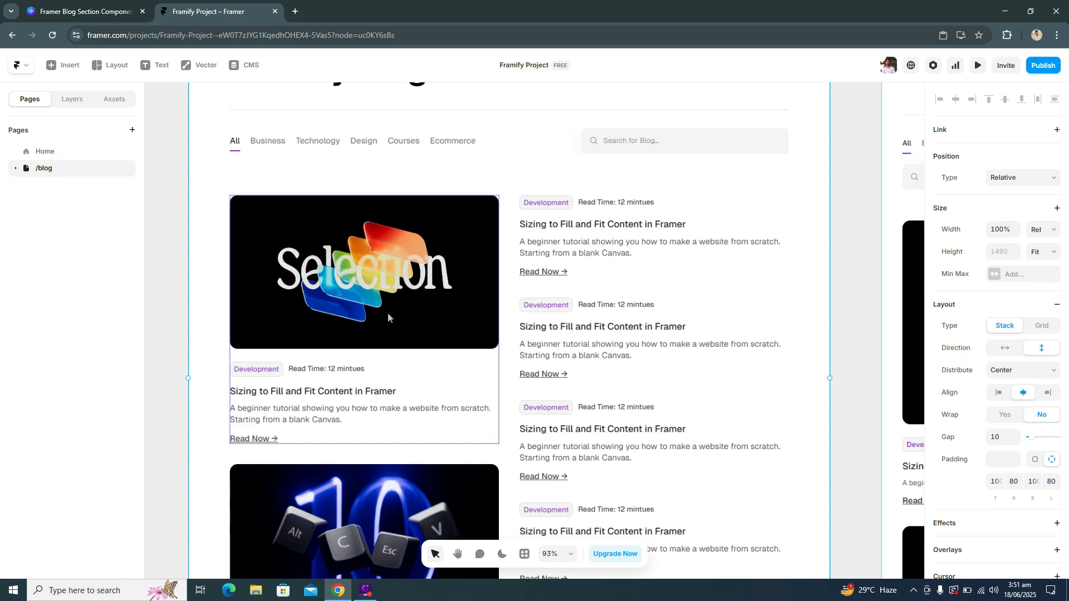
scroll(378, 306, down, 5)
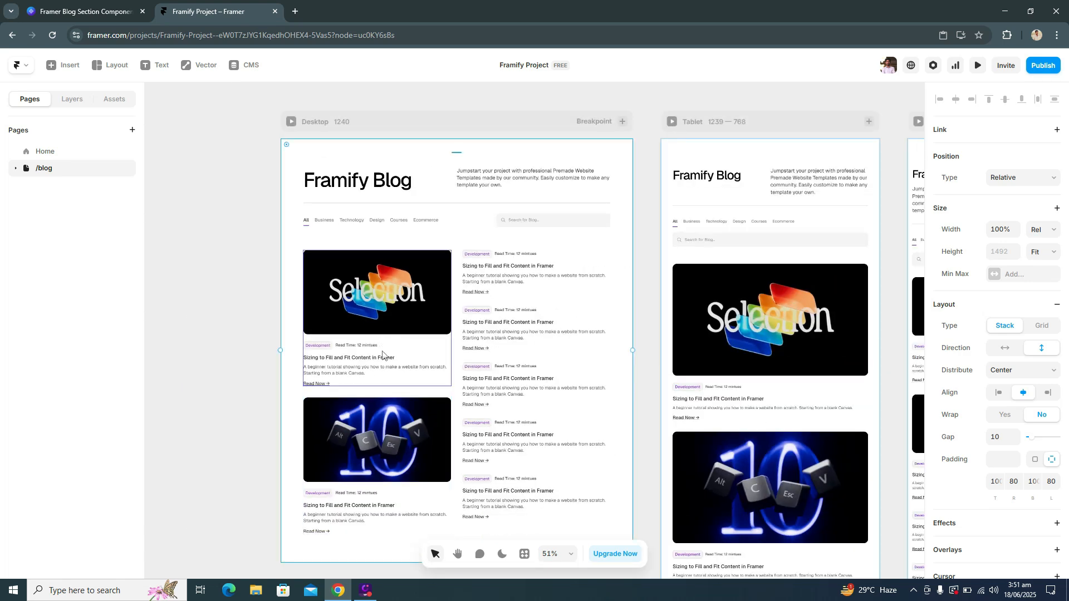
double_click(379, 311)
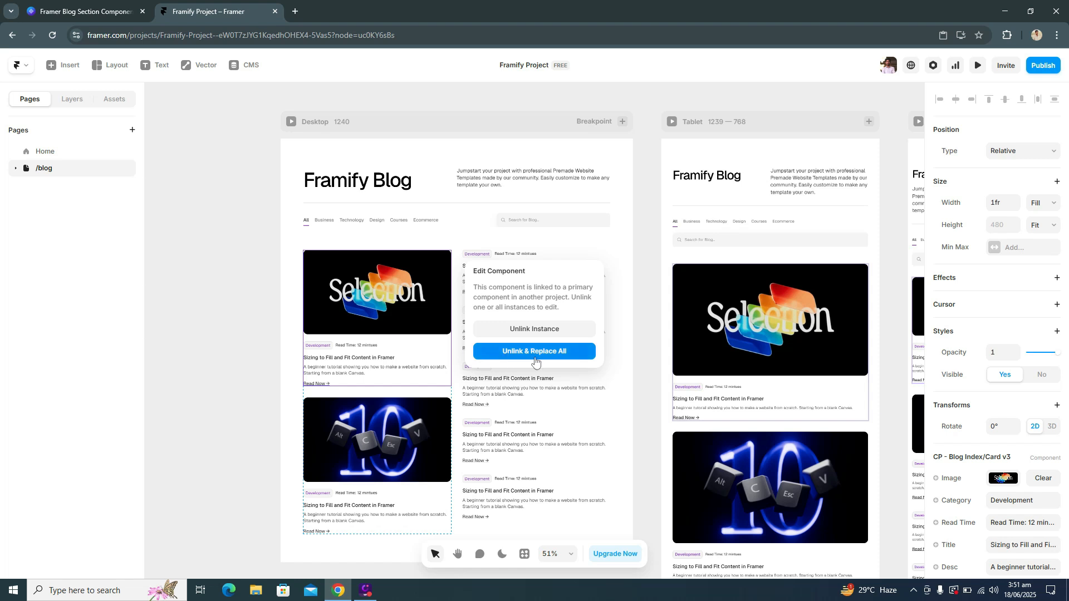
click(535, 352)
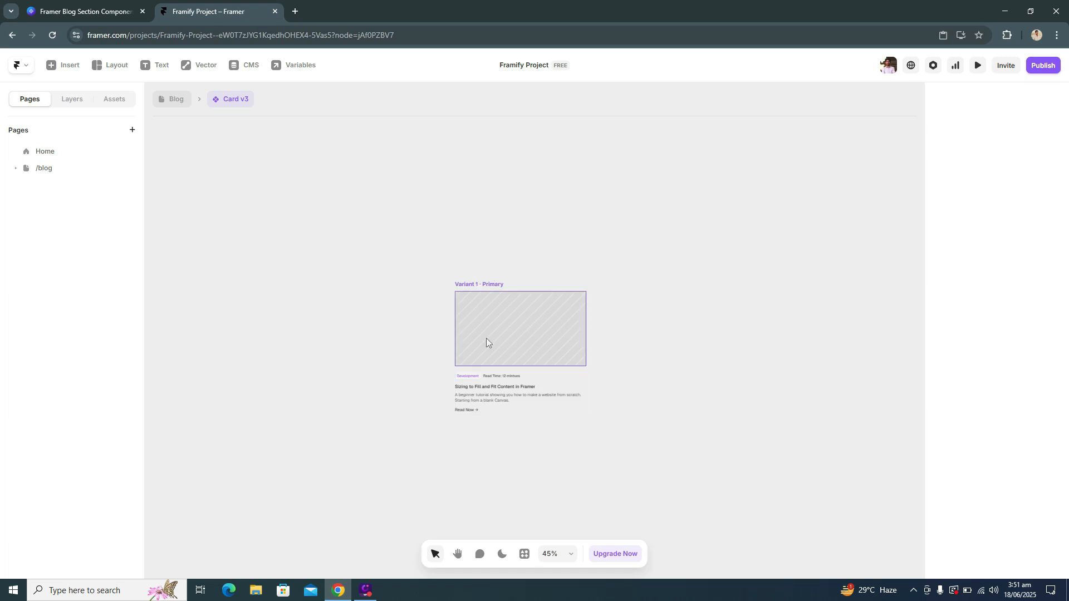
scroll(479, 356, right, 1)
scroll(469, 383, up, 3)
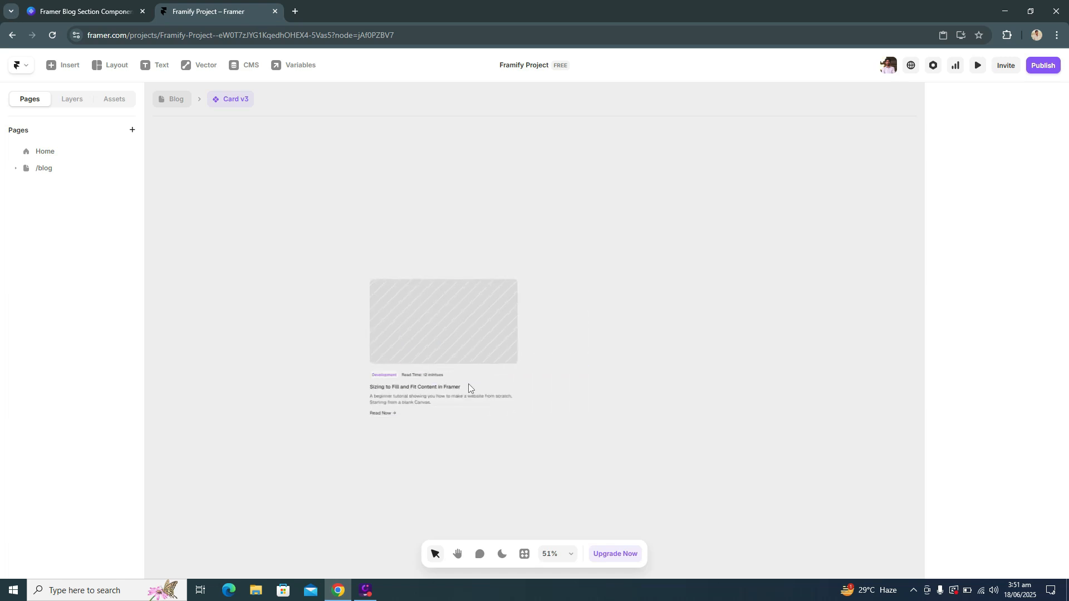
click(173, 105)
Add a plain text field named Read Time to the Articles collection in the CMS.
click(236, 72)
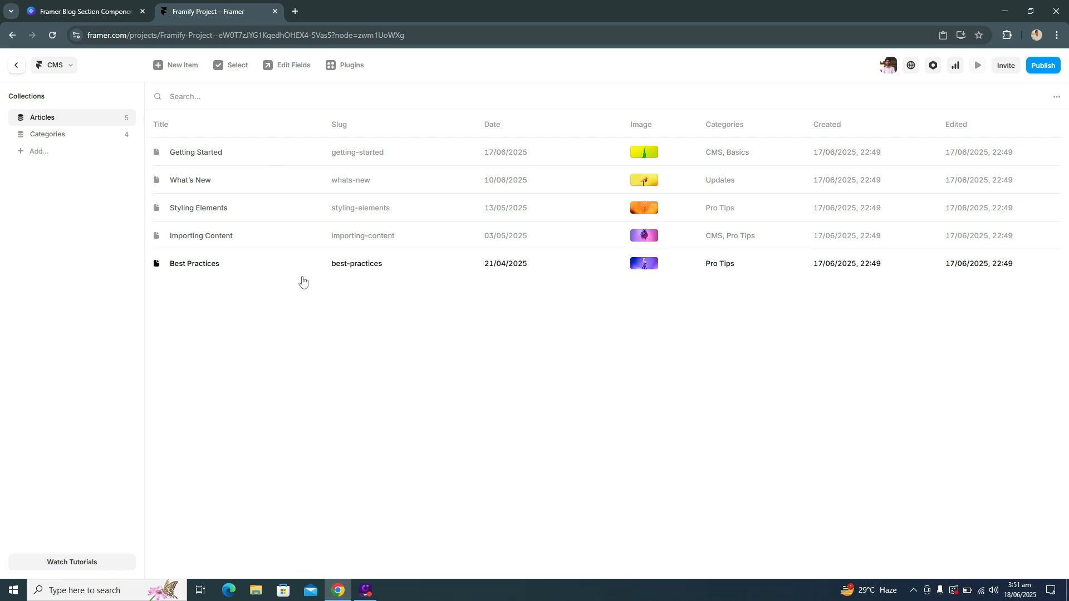
click(299, 66)
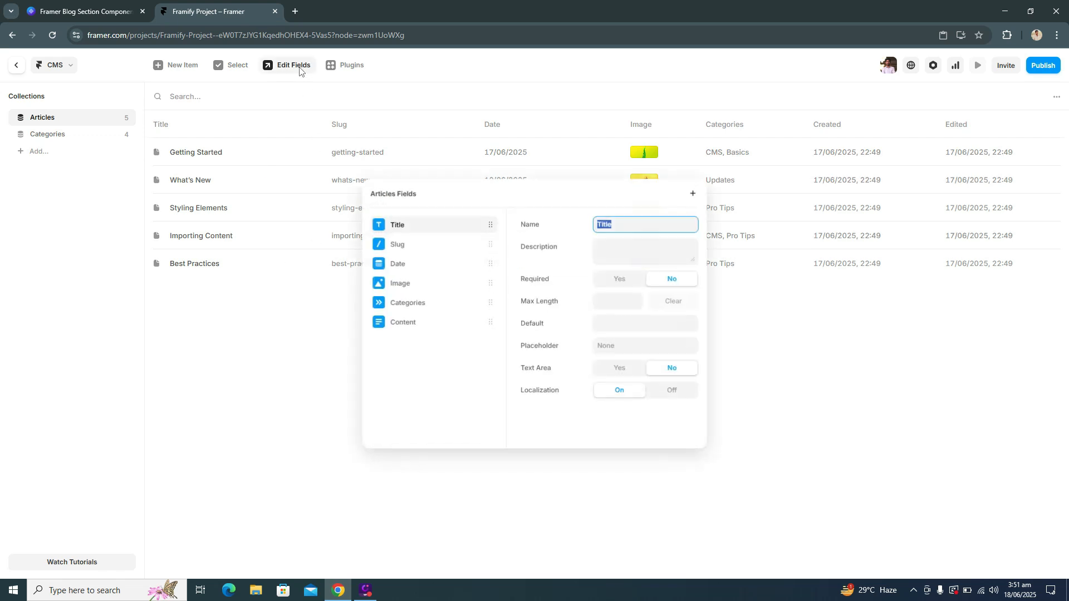
click(693, 194)
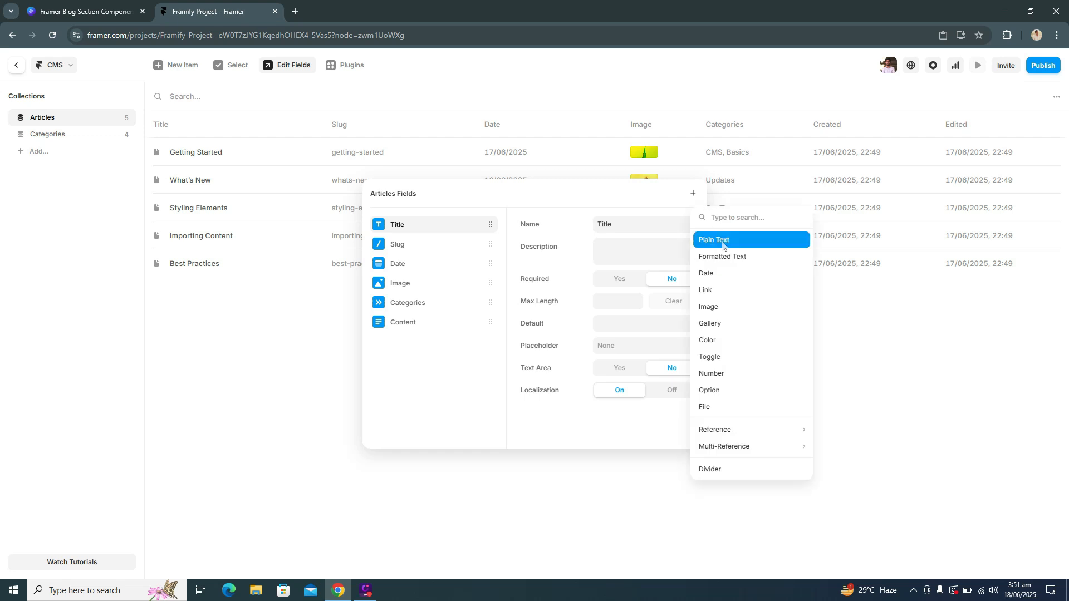
click(722, 240)
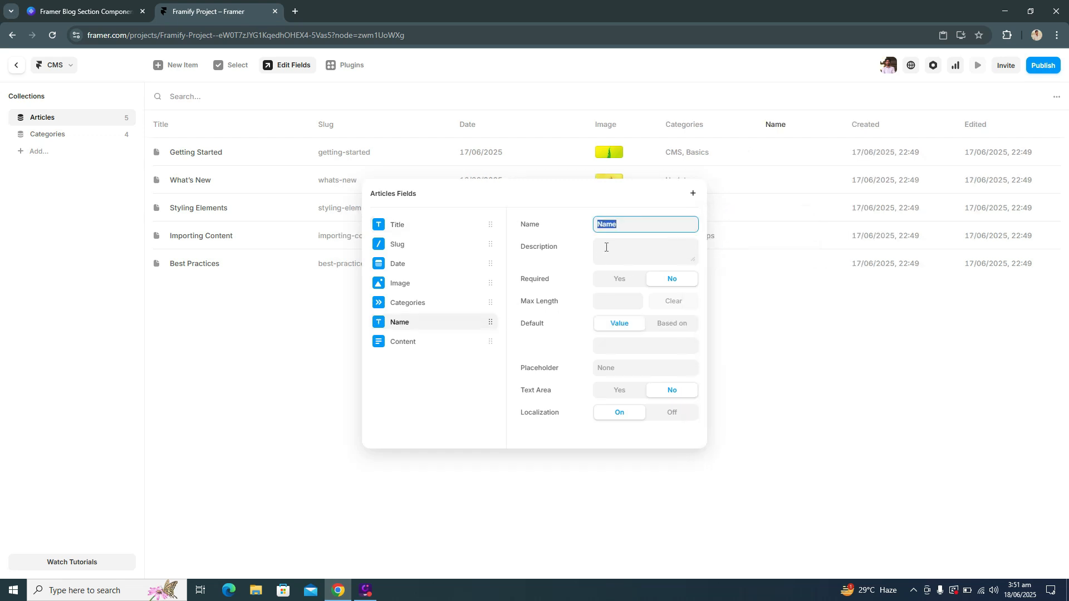
text(Read Time)
key(Return)
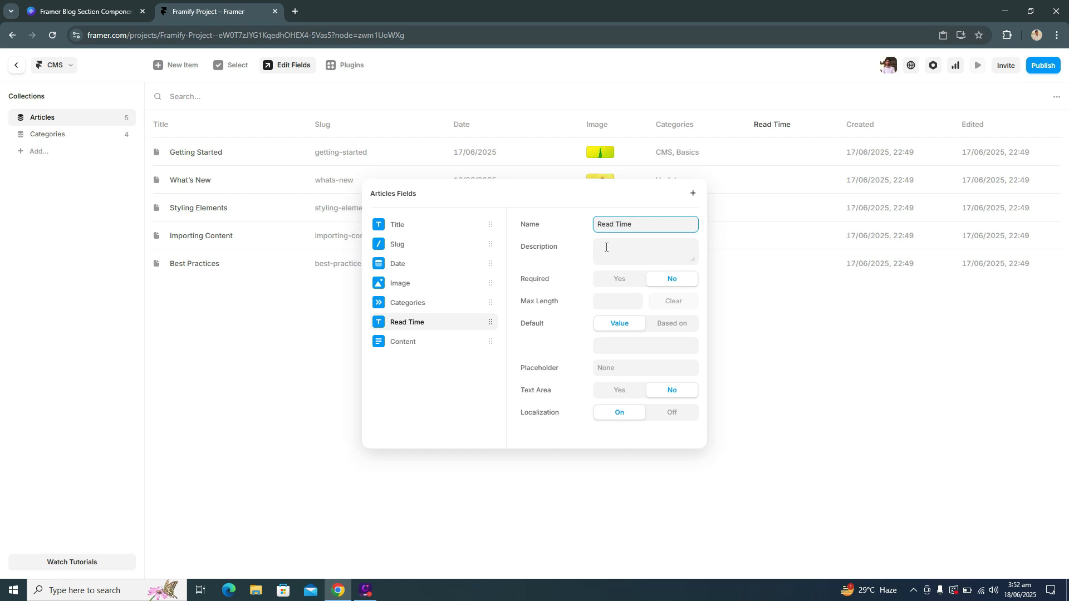
click(451, 327)
right_click(451, 327)
click(458, 336)
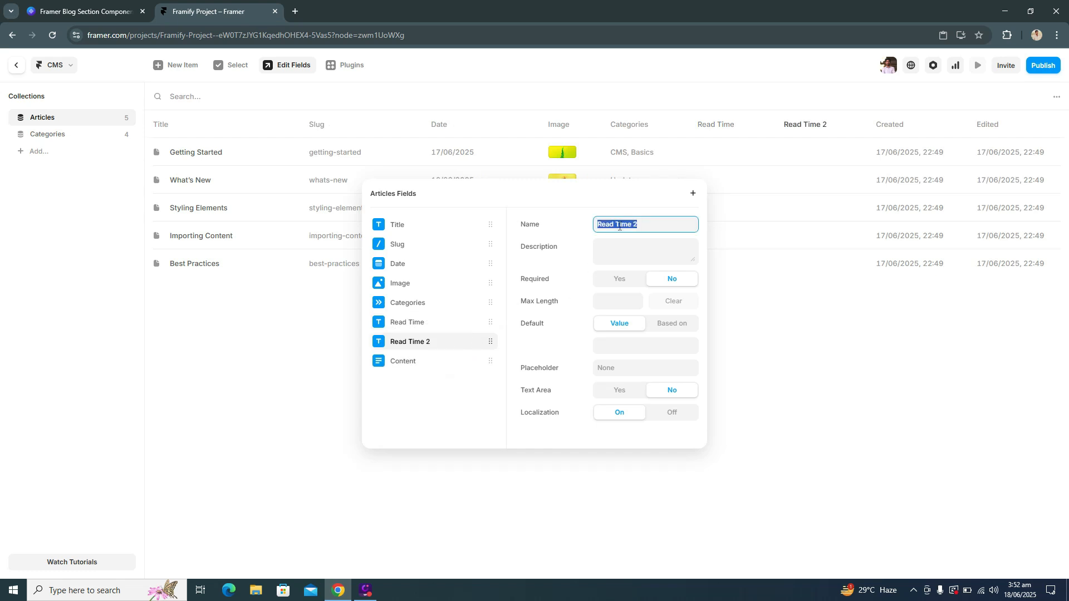
text(Category)
click(453, 344)
right_click(453, 350)
click(465, 375)
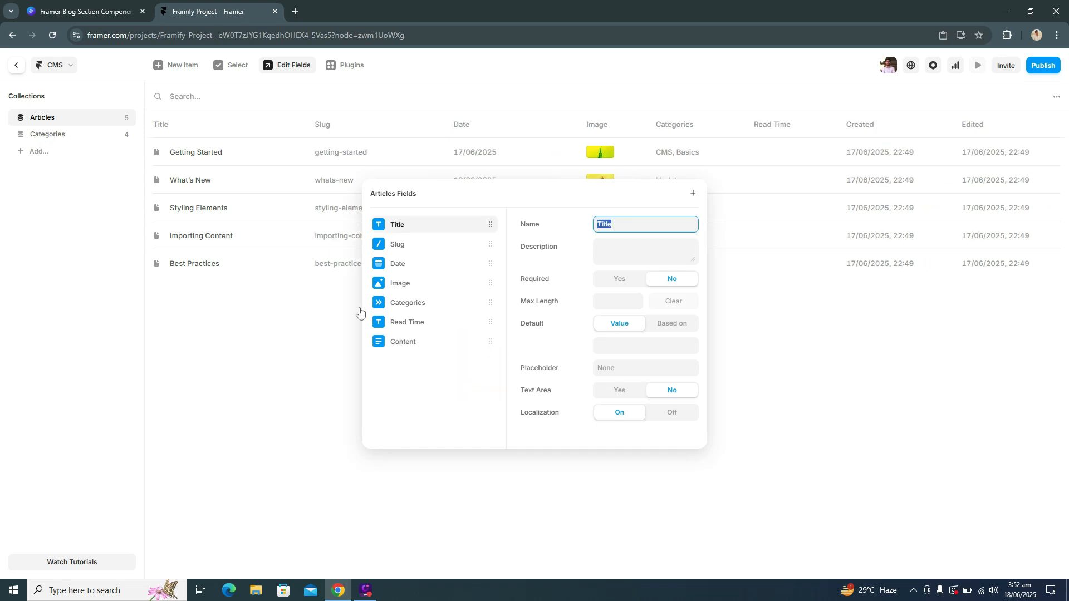
Close the Articles field settings and return to the blog page, rechecking the Articles collection's entries against the page's cards.
click(17, 65)
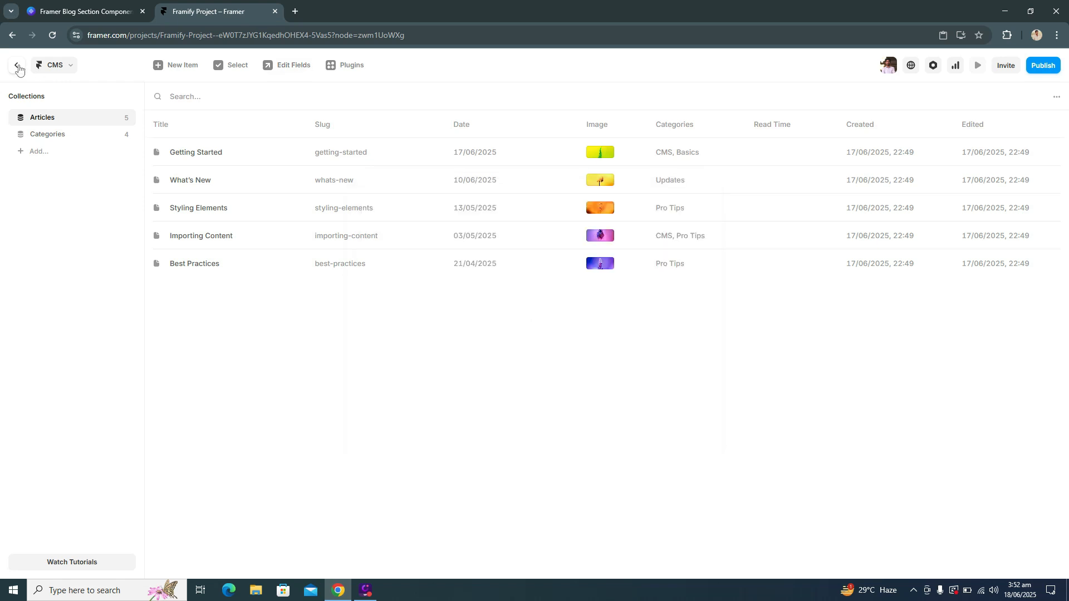
click(17, 65)
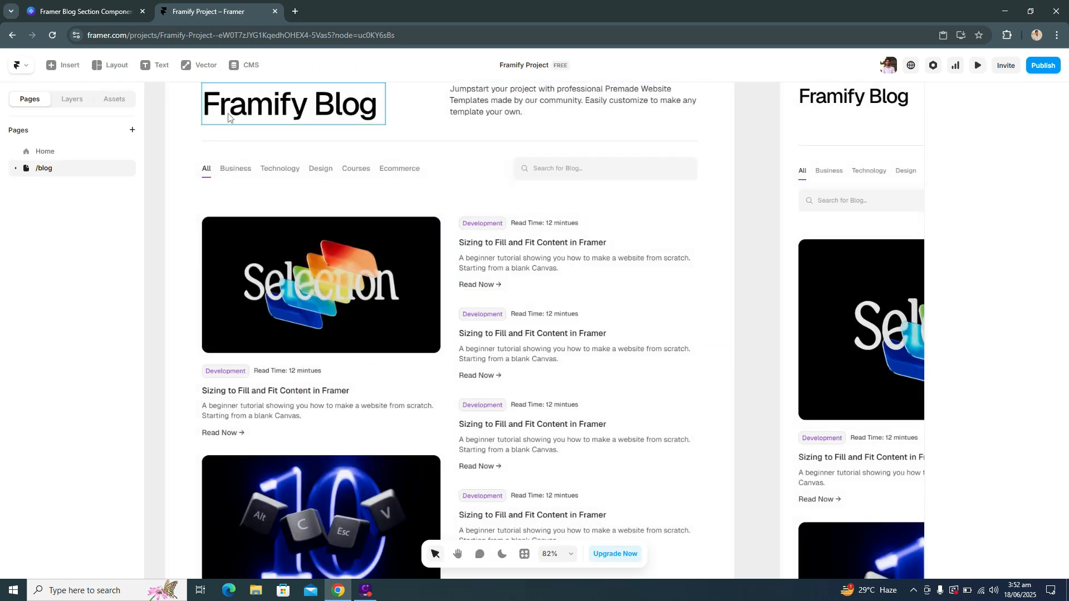
scroll(365, 251, down, 5)
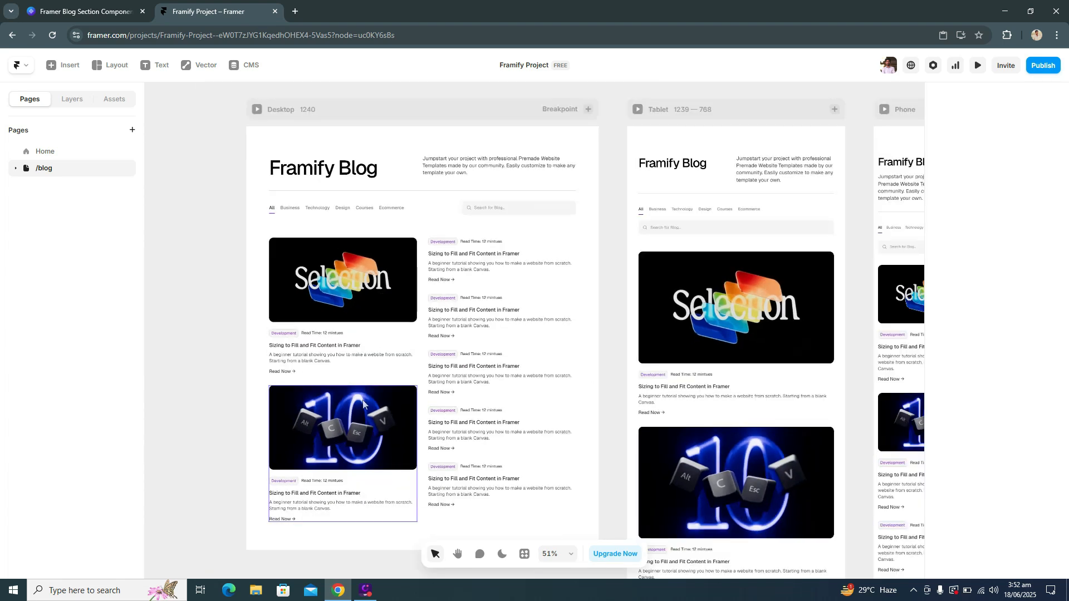
click(250, 66)
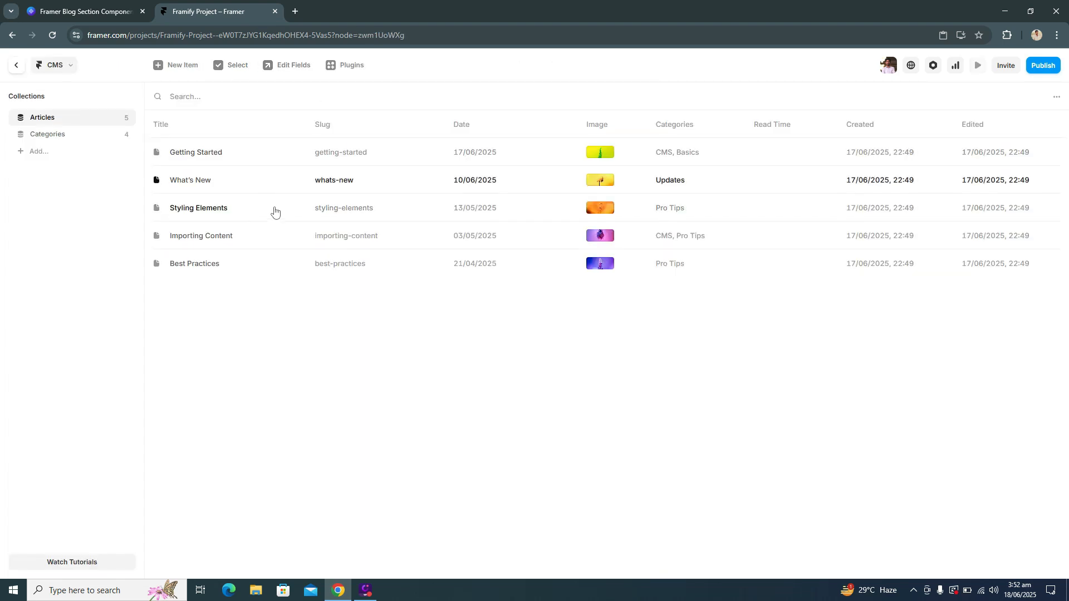
click(19, 66)
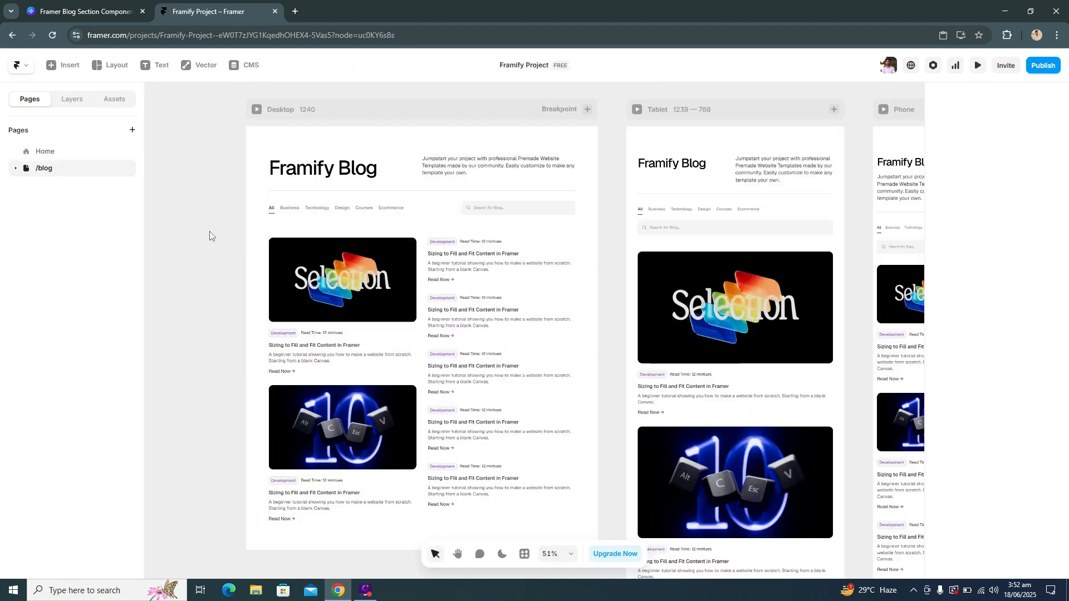
Insert the Articles collection list between the two image cards in the first column of the desktop blog page.
scroll(209, 231, up, 2)
scroll(235, 232, down, 2)
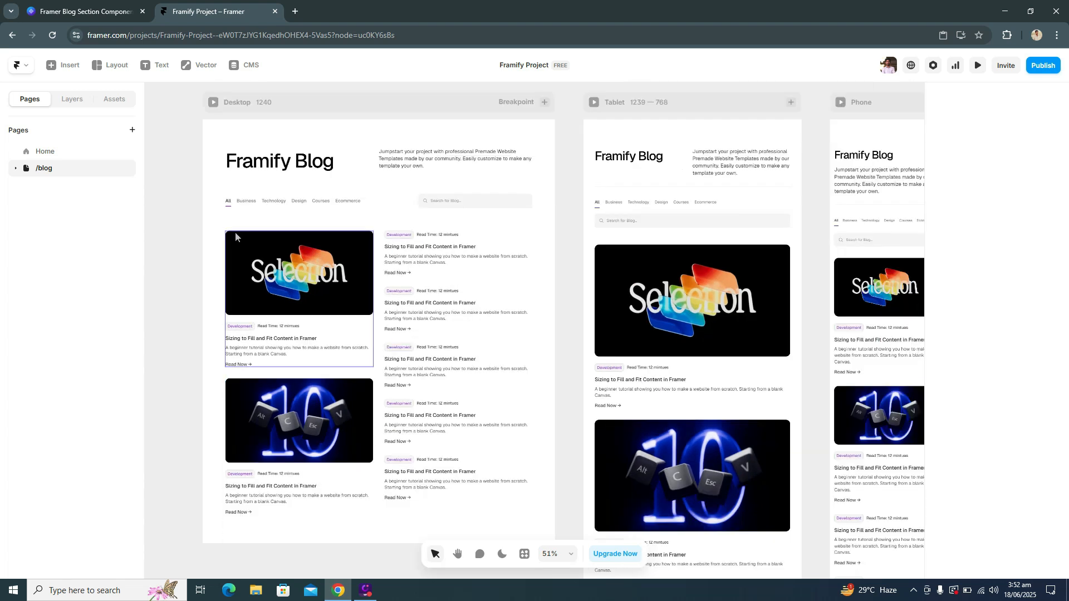
click(59, 71)
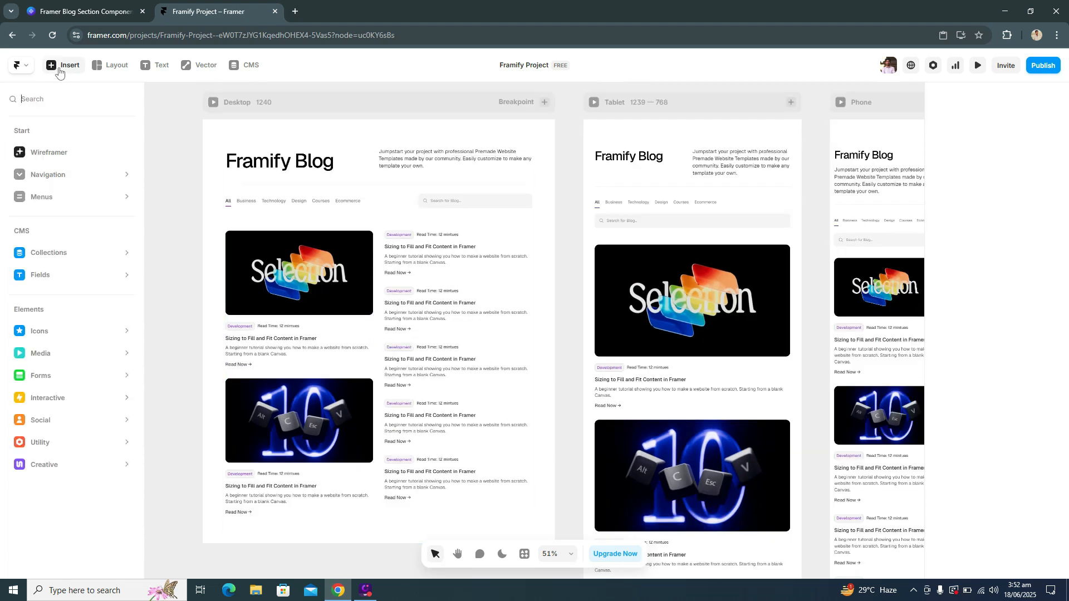
mouse_move(71, 248)
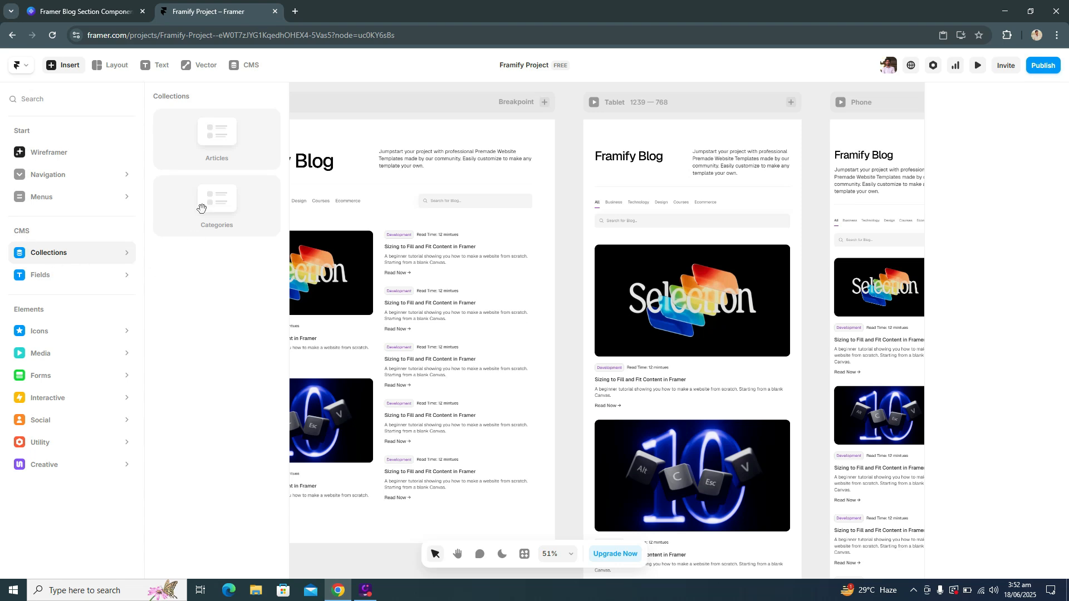
scroll(422, 223, left, 3)
scroll(422, 222, left, 2)
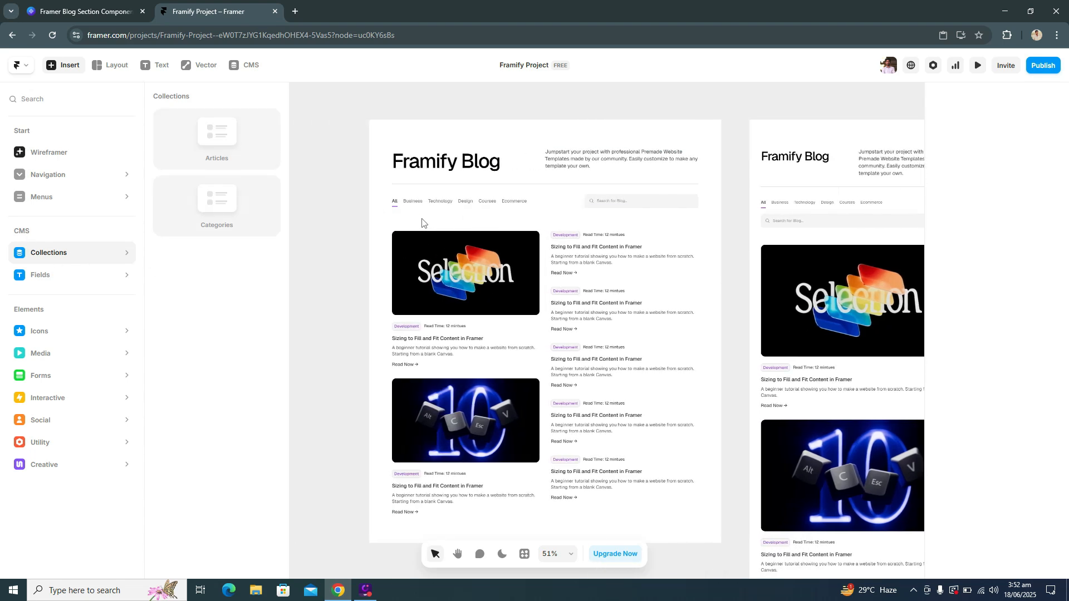
scroll(422, 223, right, 1)
drag(215, 134, 388, 378)
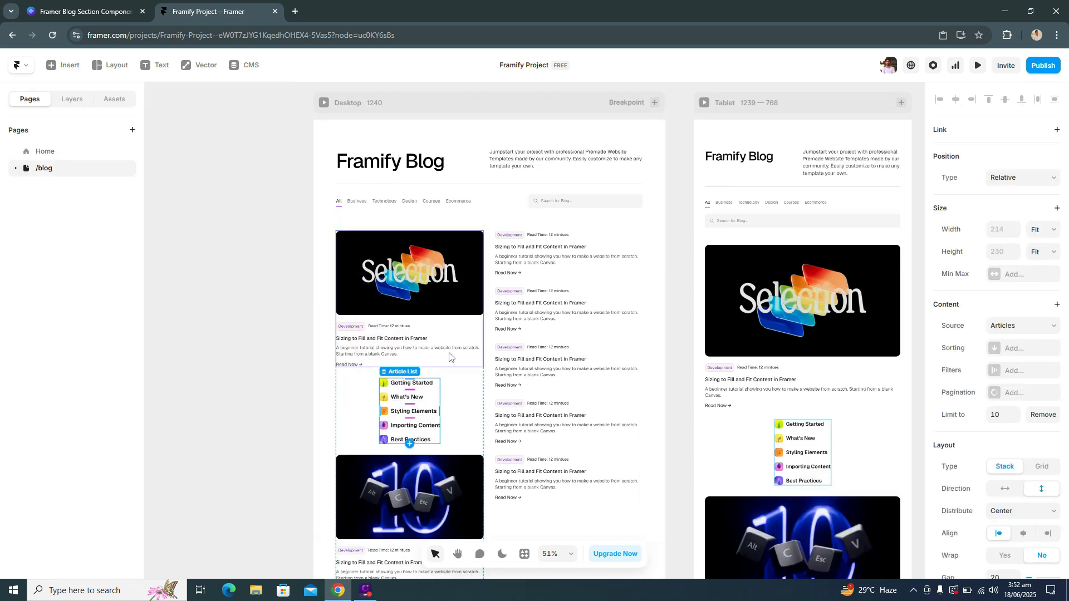
Remove both static image cards from the first column, leaving only the Articles list there.
scroll(439, 290, down, 3)
click(431, 301)
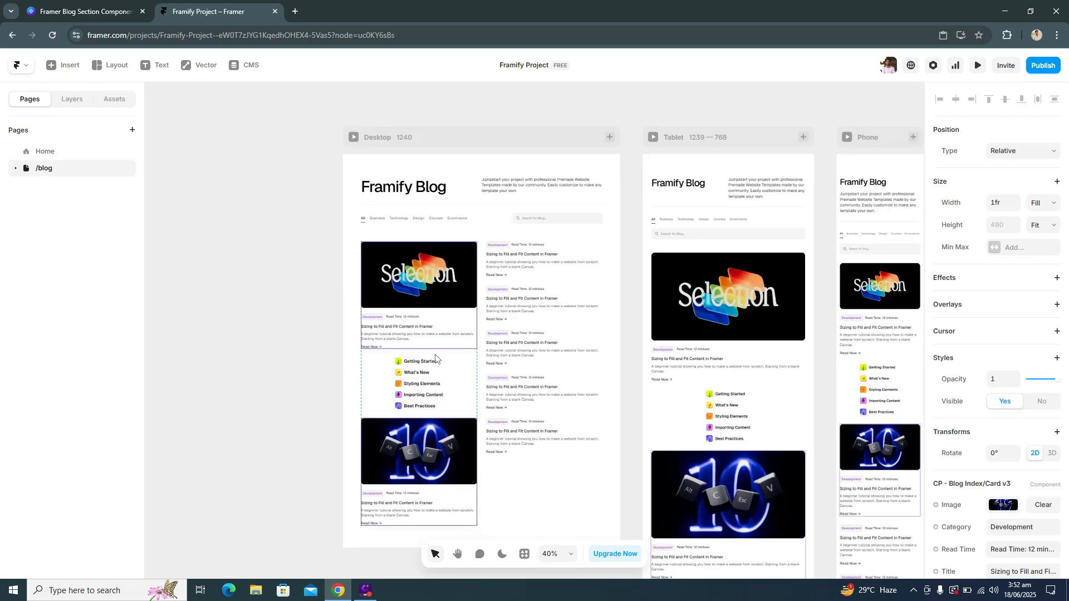
click(421, 453)
key(Delete)
click(432, 324)
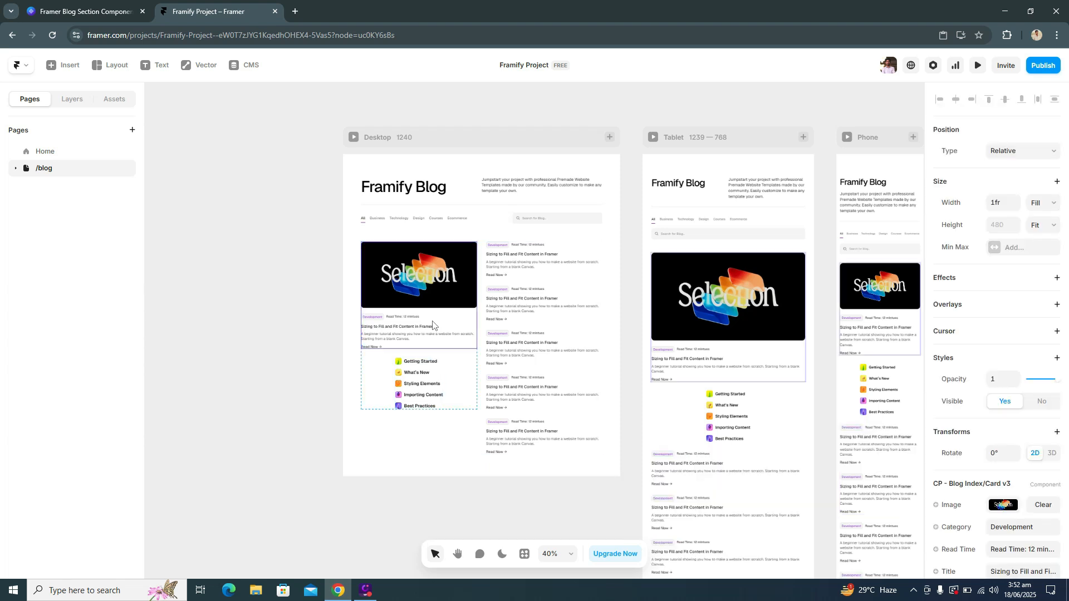
key(Delete)
Expand the desktop layers down to the Articles list and paste the removed blog card into its Article item.
click(69, 101)
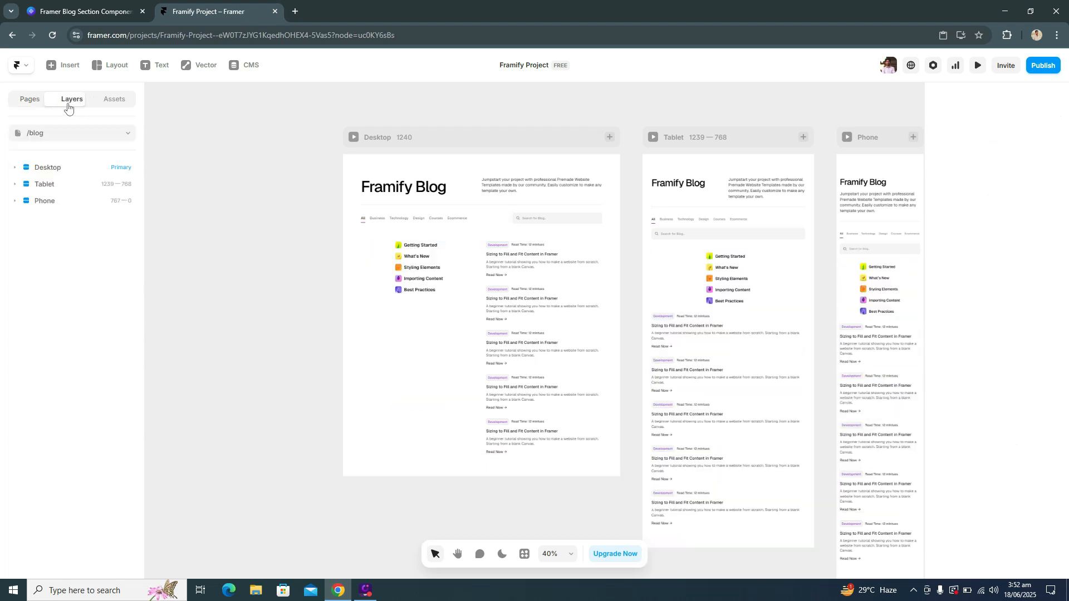
click(47, 167)
click(56, 184)
click(59, 200)
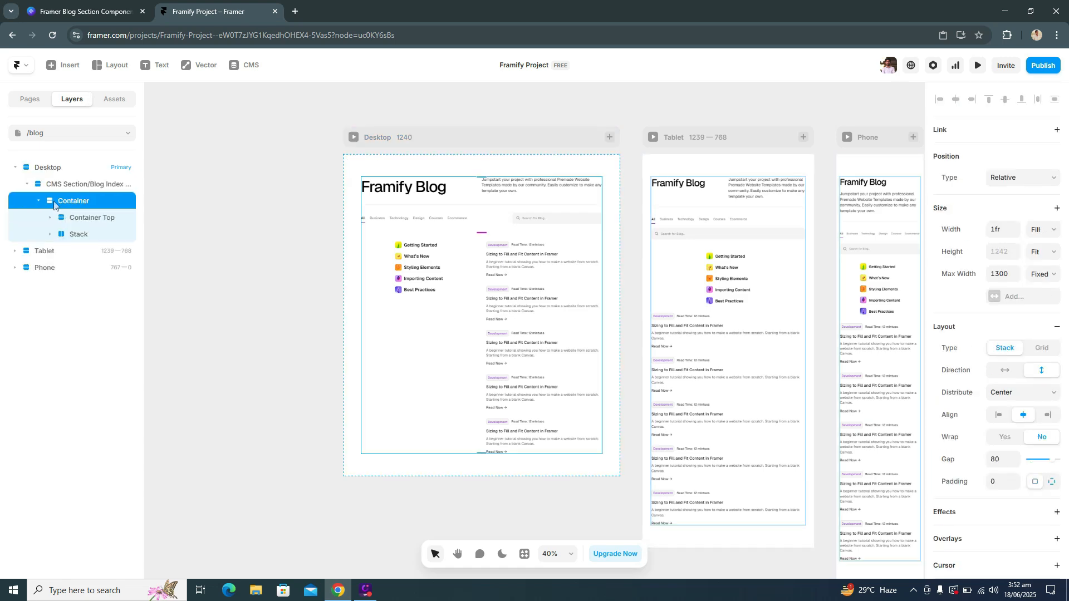
click(381, 267)
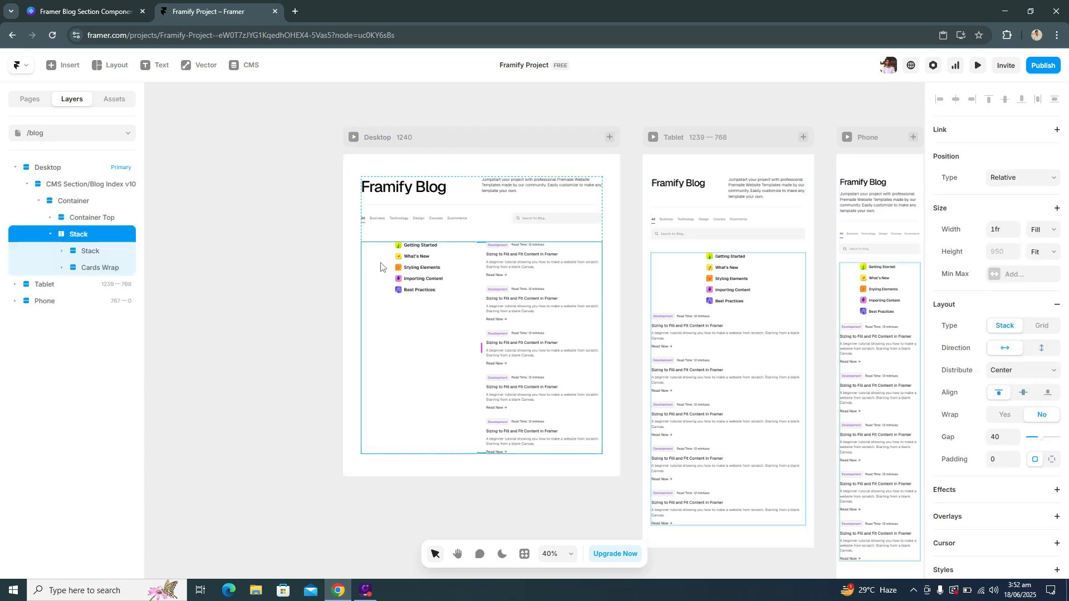
click(385, 271)
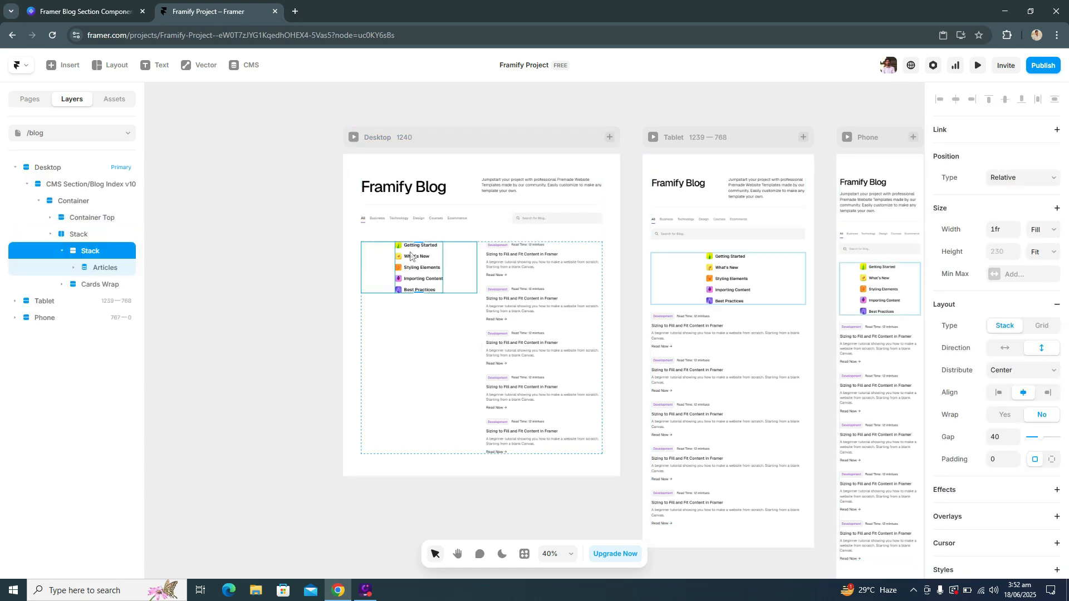
scroll(411, 255, up, 6)
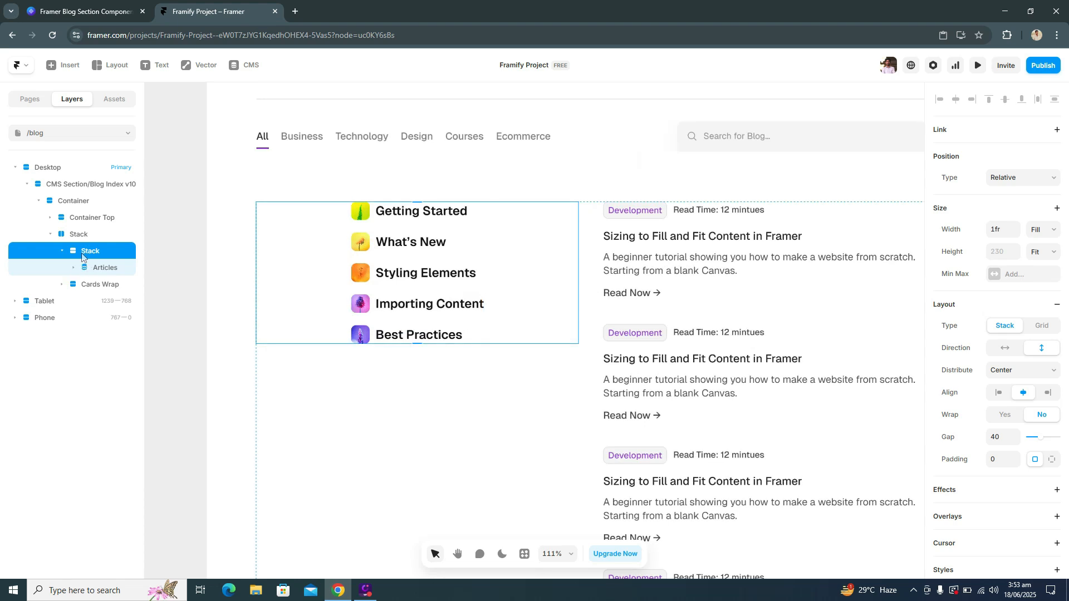
click(73, 268)
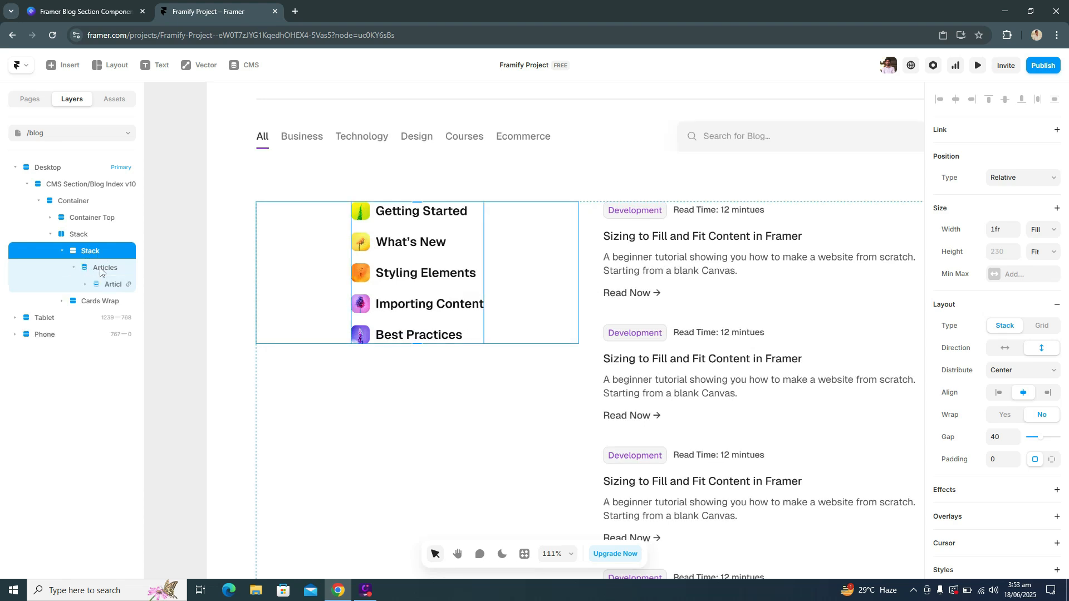
click(85, 284)
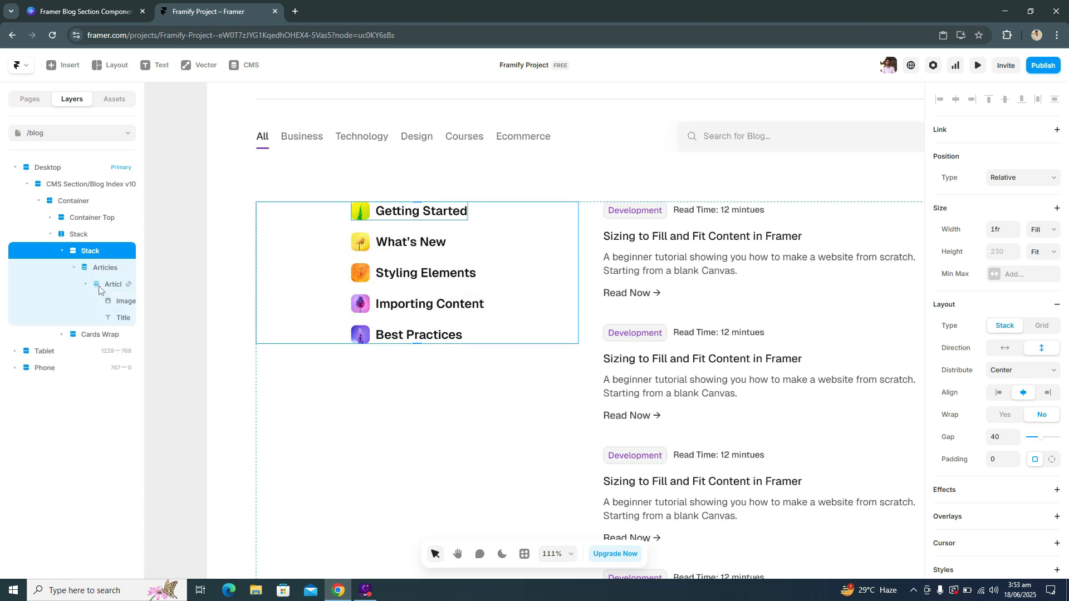
click(115, 285)
key(ctrl+v)
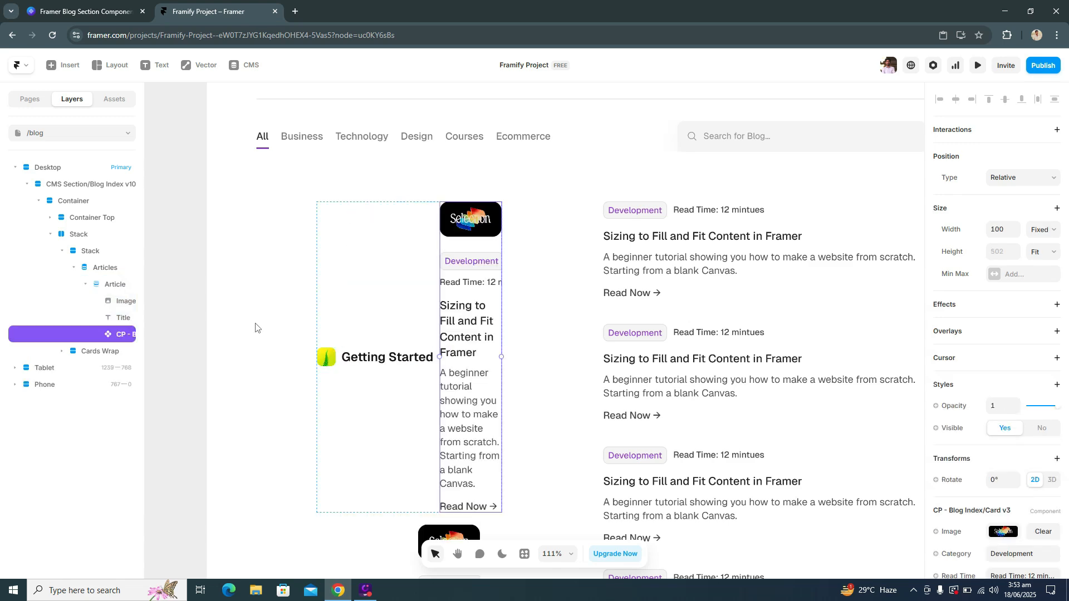
Delete the default Image and Title layers from the Article item.
scroll(256, 327, down, 4)
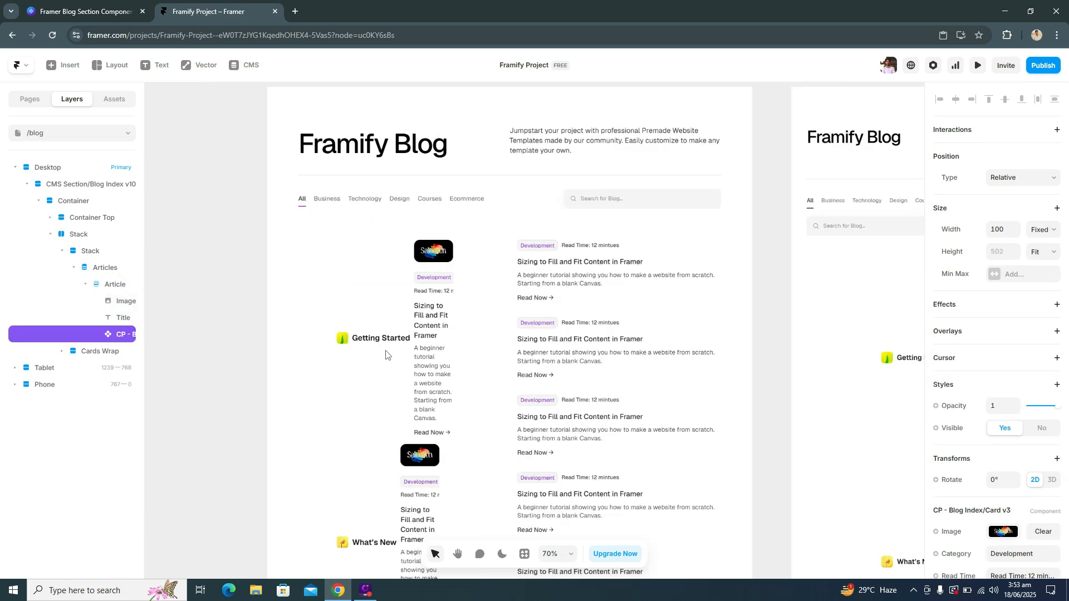
click(125, 317)
shift+click(126, 300)
key(Delete)
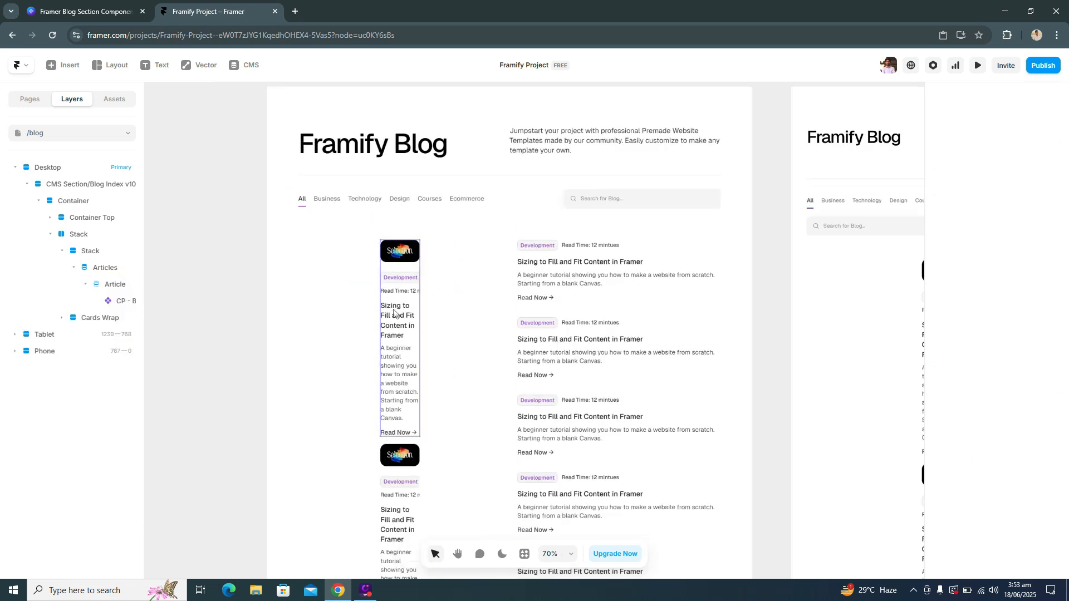
Set the pasted card's width to Relative and the Articles list's width to Fill.
click(408, 325)
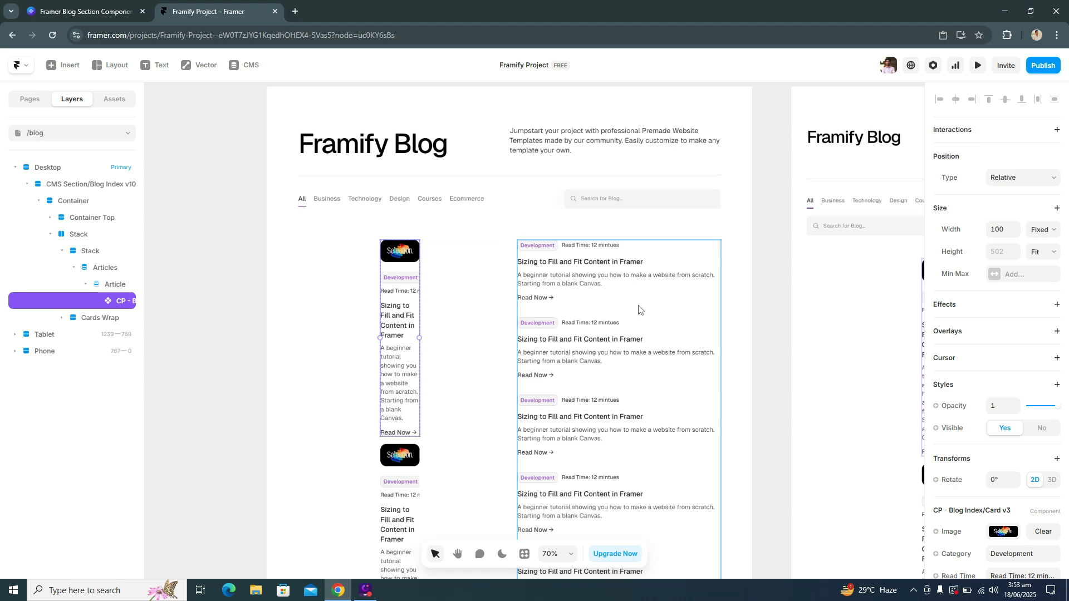
click(1045, 236)
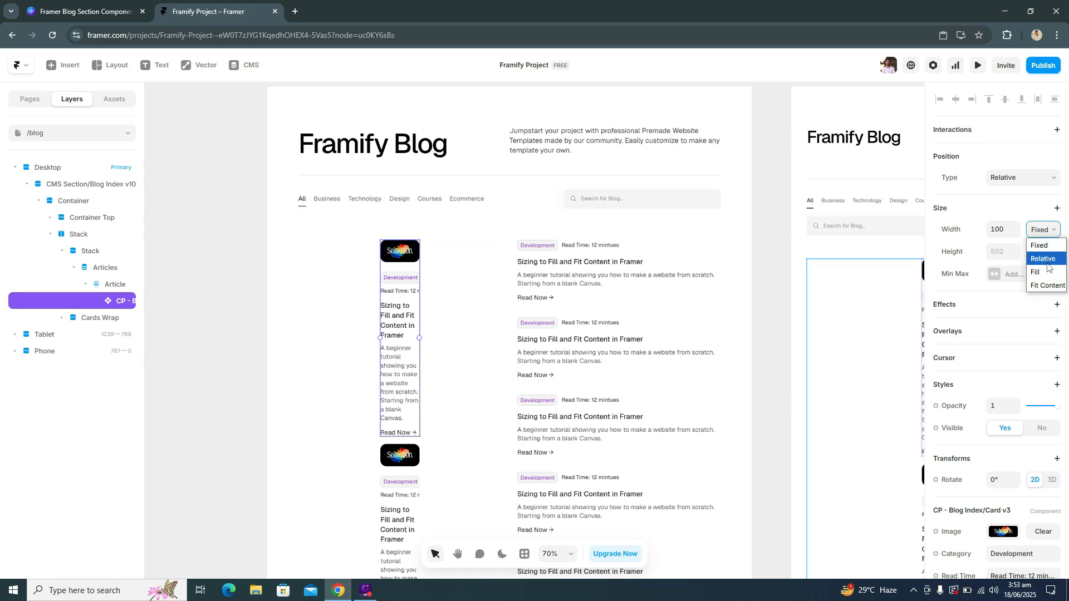
click(1041, 258)
click(403, 442)
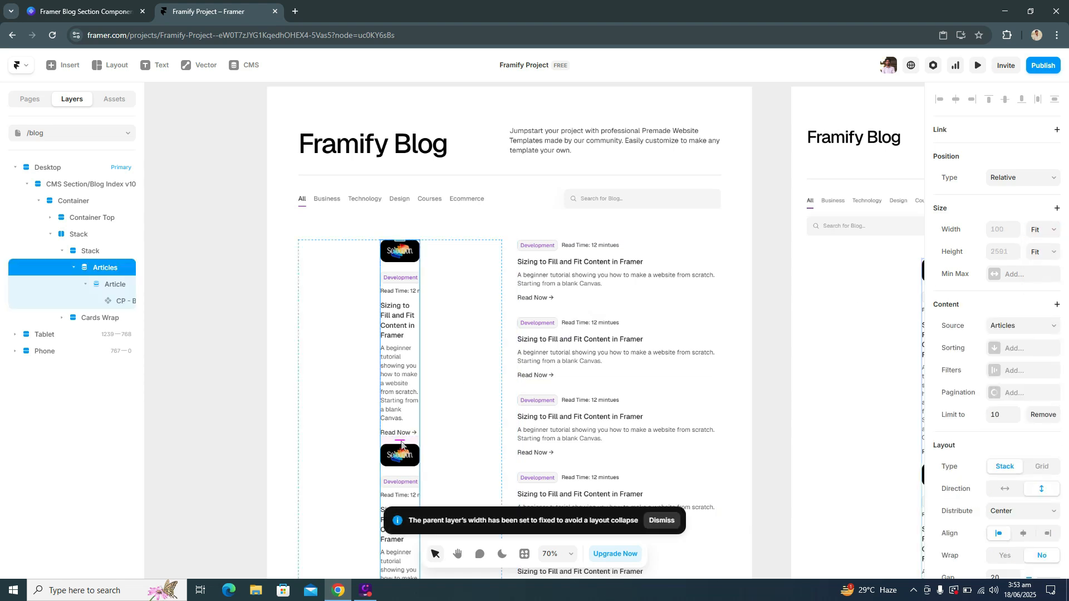
click(1042, 229)
click(1045, 272)
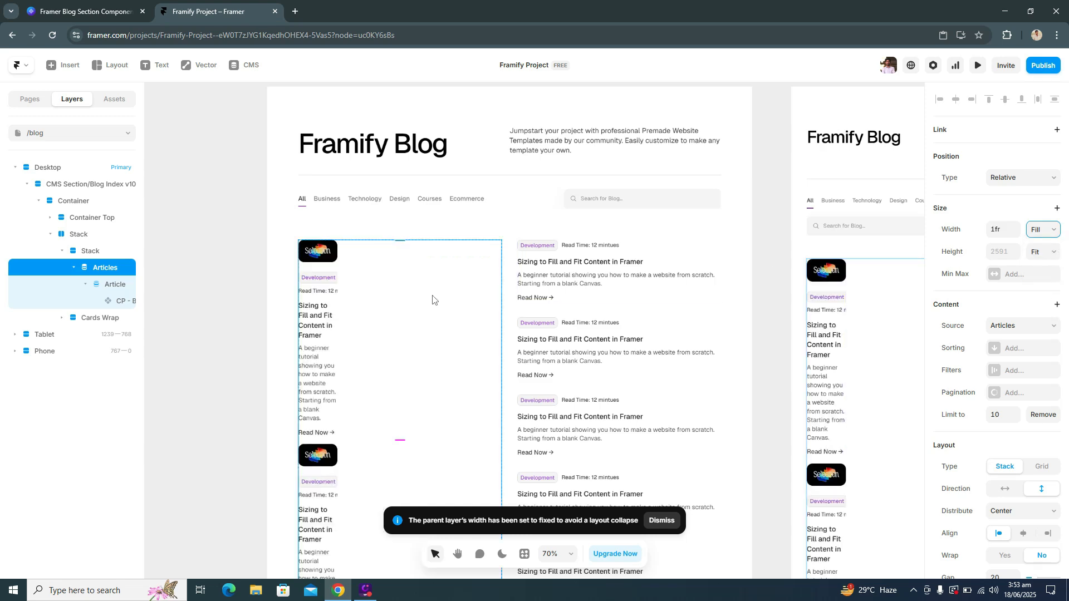
Set the Article item's width to Fill.
click(111, 299)
click(111, 285)
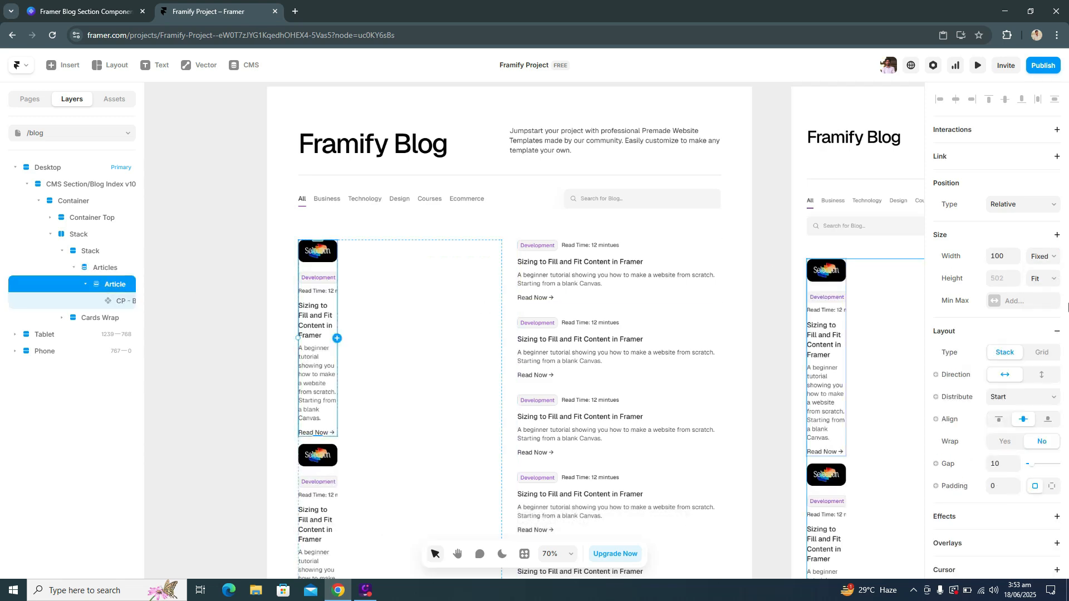
click(1043, 256)
click(1043, 300)
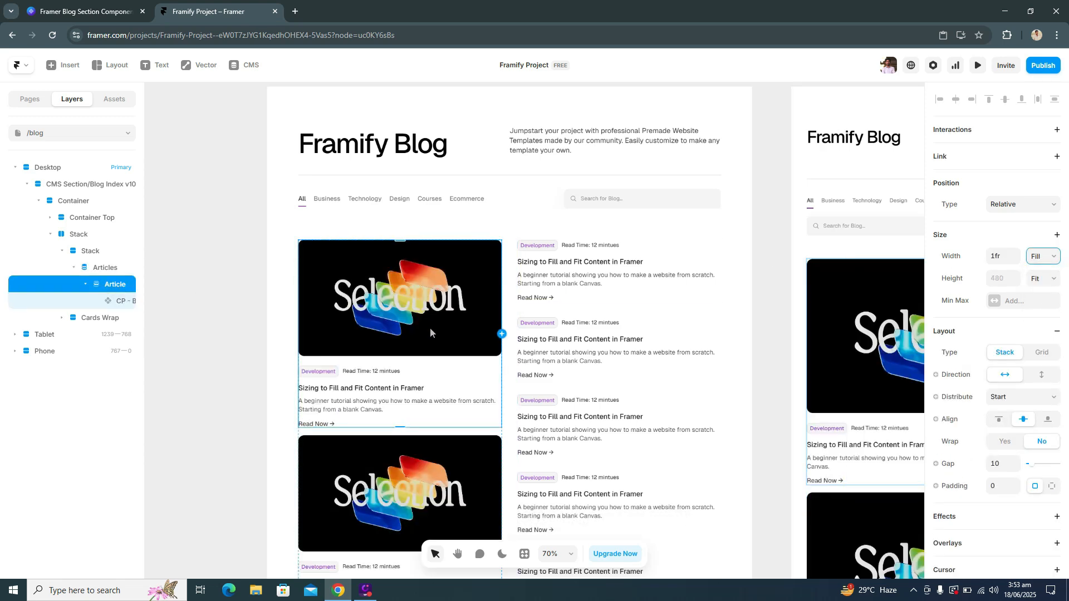
scroll(446, 334, down, 3)
scroll(422, 390, down, 15)
scroll(424, 375, up, 8)
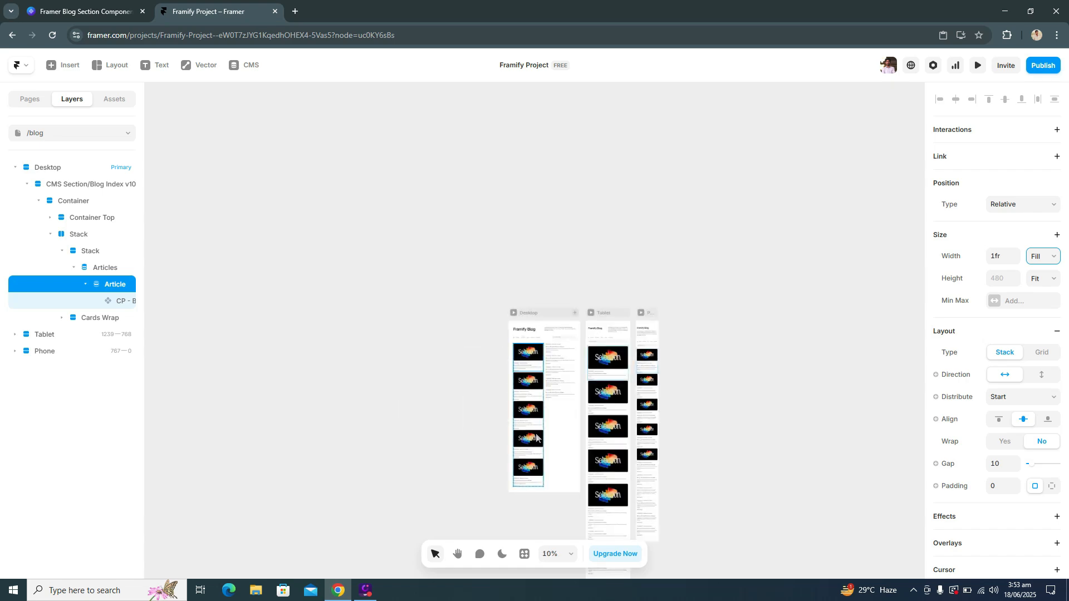
scroll(535, 351, up, 8)
scroll(490, 334, down, 8)
scroll(519, 306, up, 3)
scroll(516, 305, up, 4)
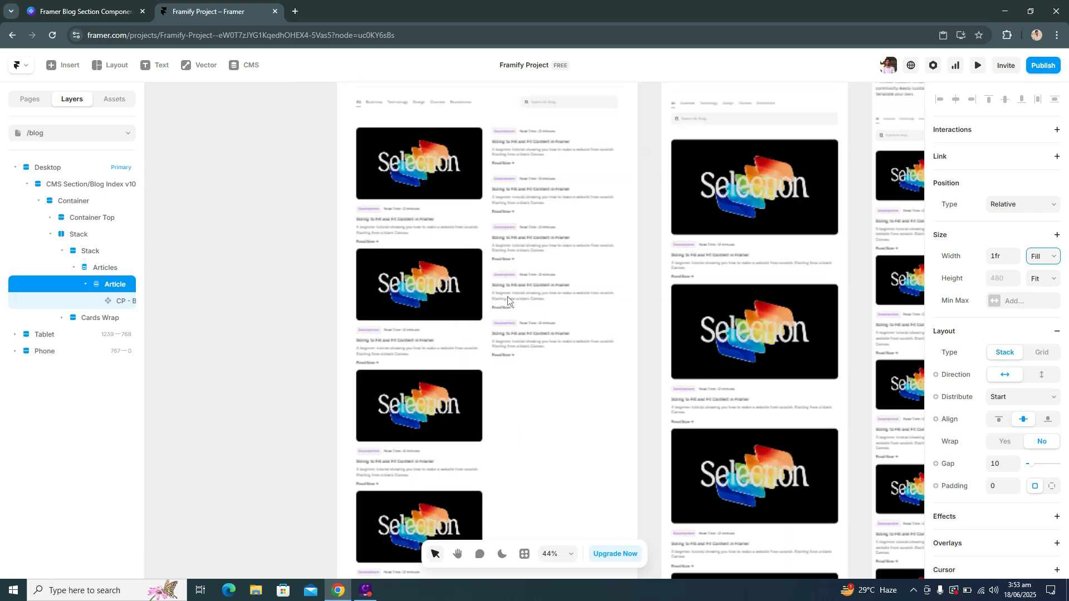
click(412, 286)
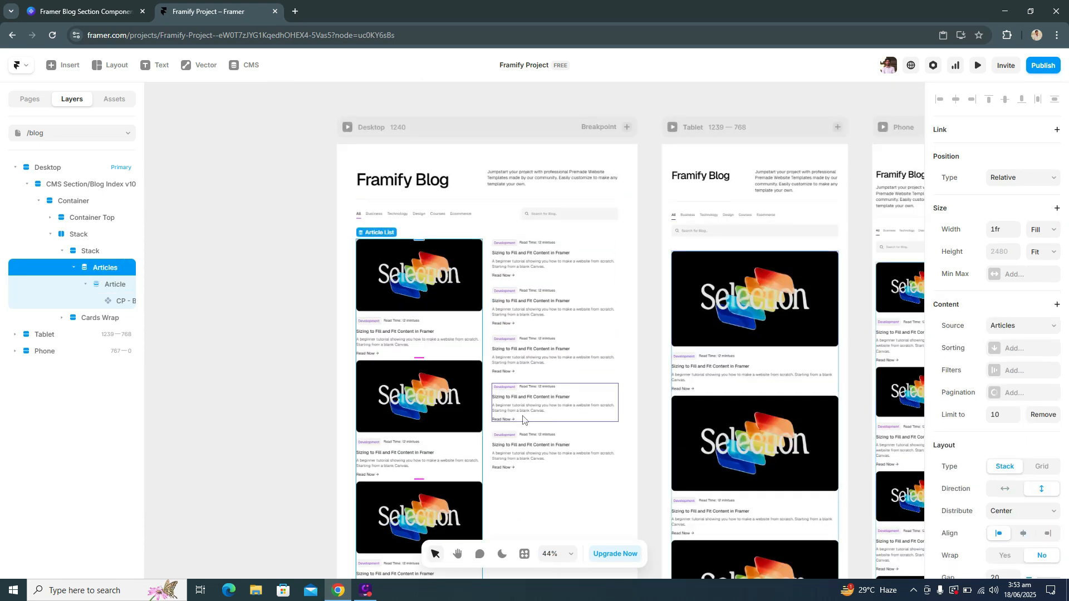
click(552, 326)
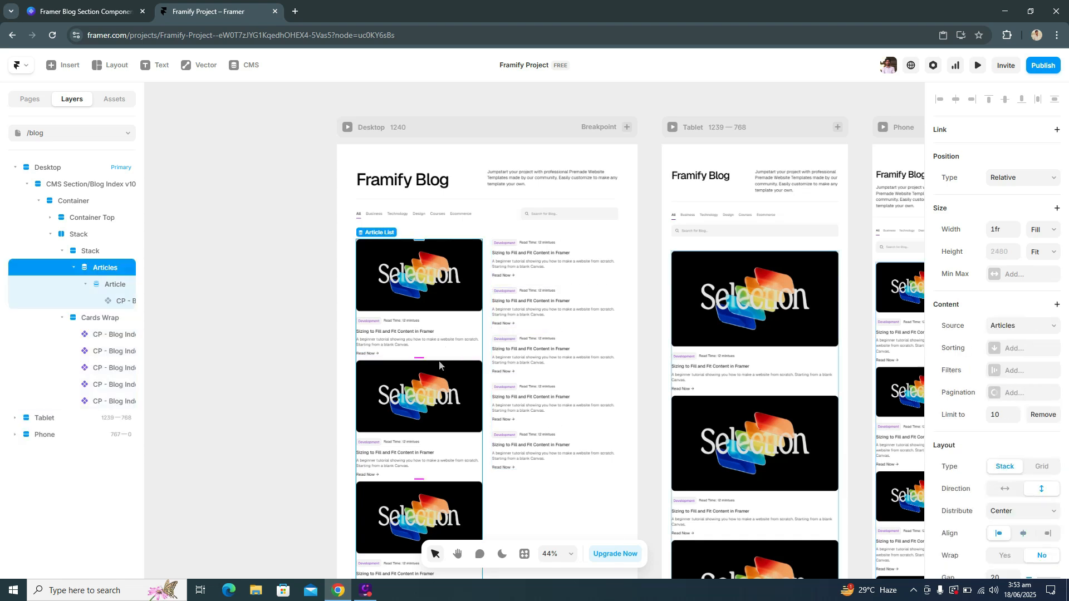
key(ctrl+d)
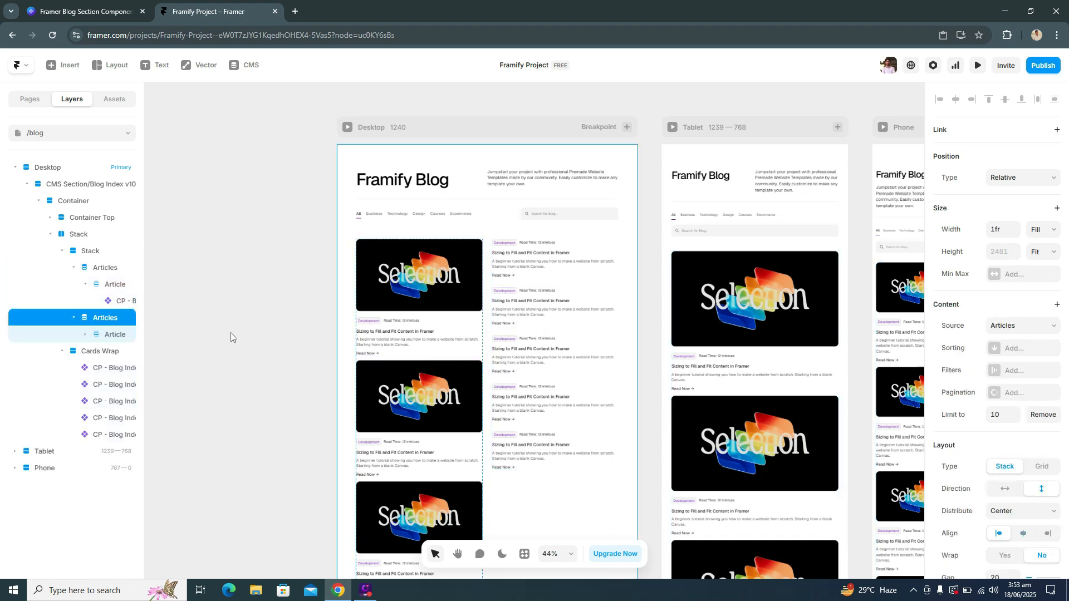
click(73, 267)
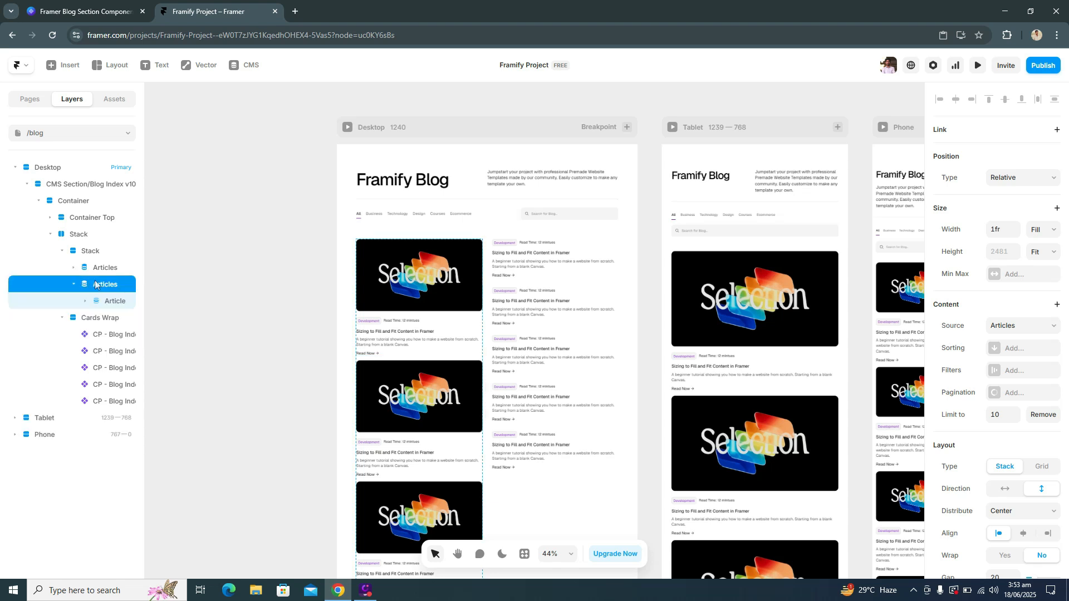
key(Delete)
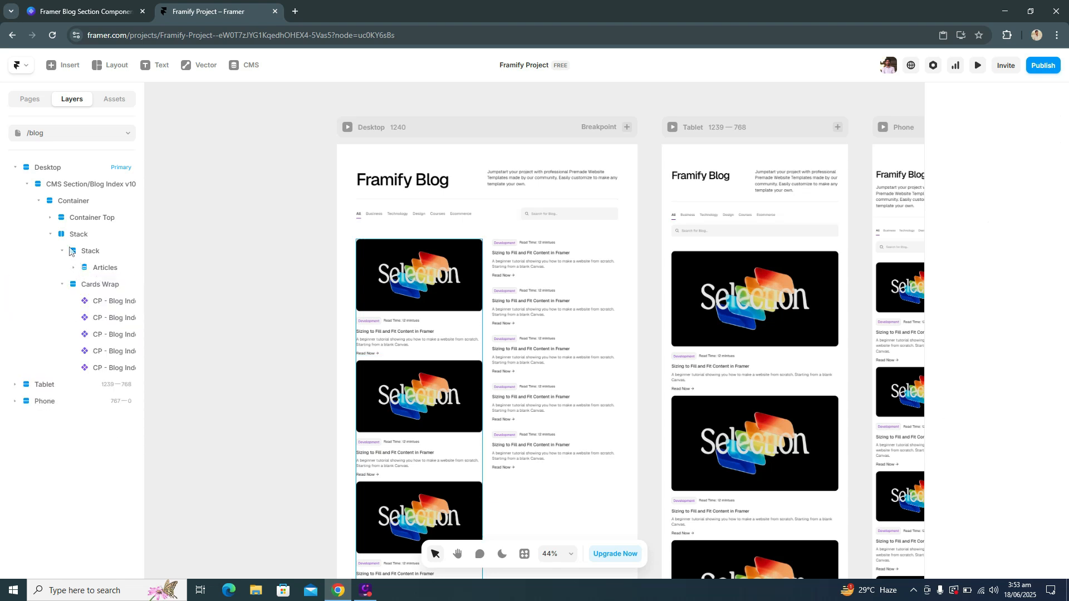
Duplicate the stack holding the Articles list as a second column and delete the Cards Wrap stack of static cards.
click(114, 253)
key(ctrl+d)
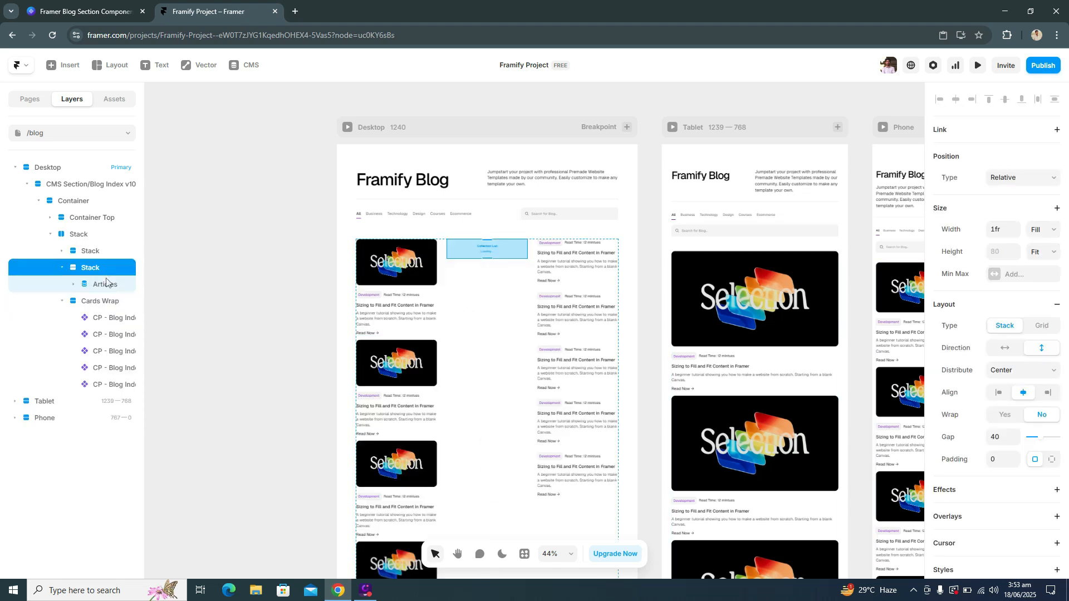
click(70, 304)
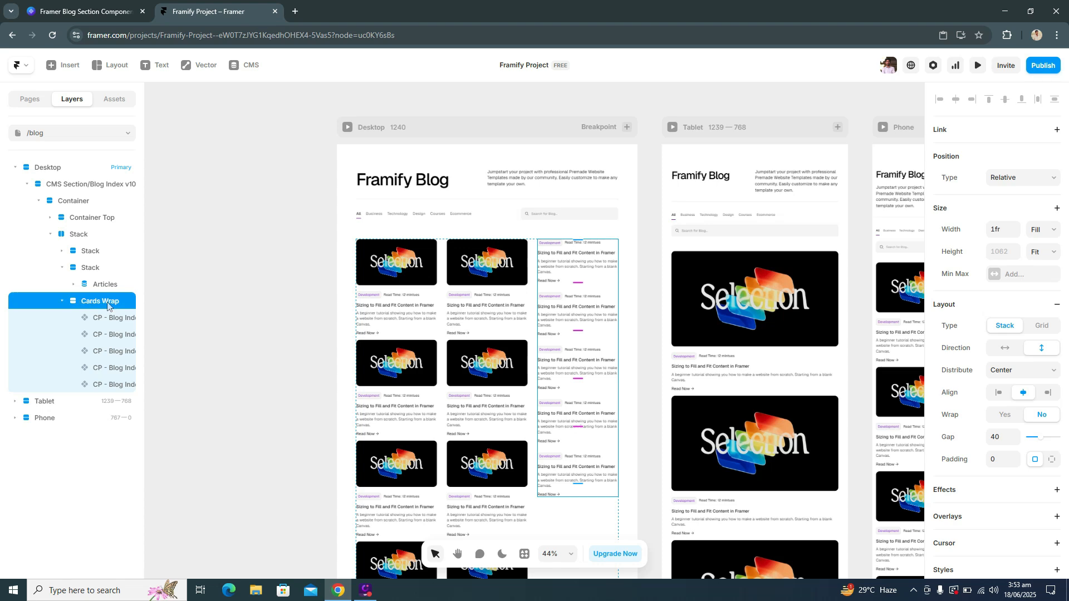
key(Delete)
scroll(531, 362, down, 2)
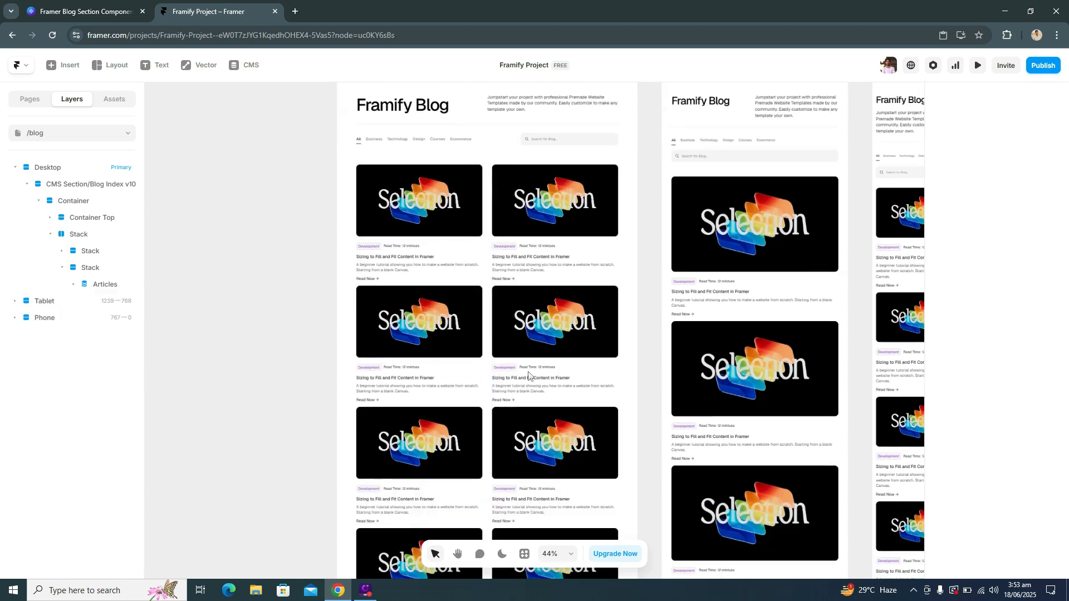
ctrl+scroll(519, 385, up, 3)
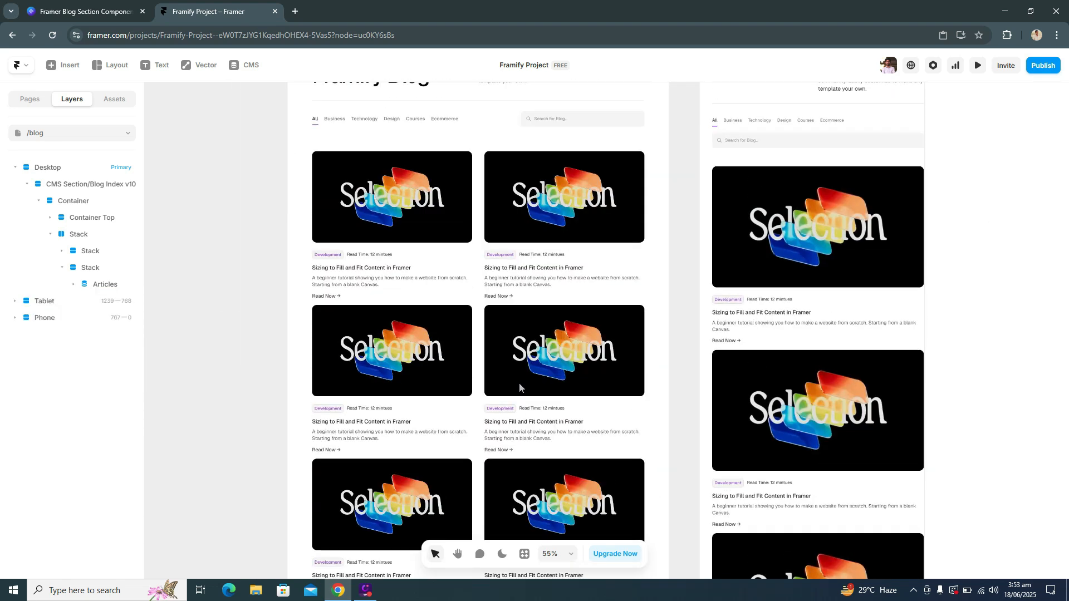
scroll(518, 382, up, 2)
ctrl+scroll(451, 377, up, 1)
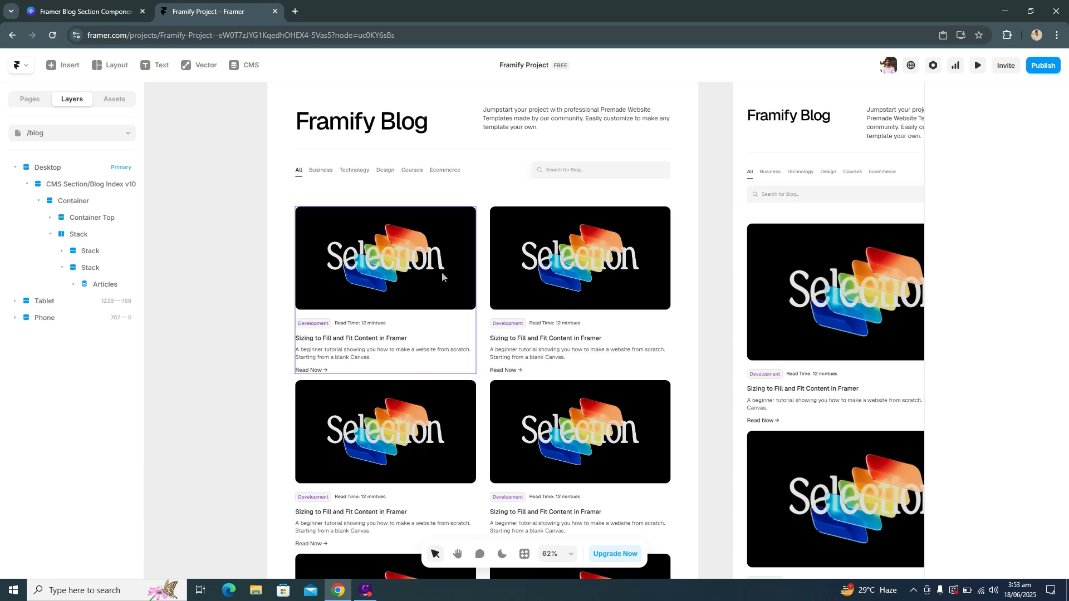
Bind the first-column card's Image to the article's Image variable and its Category to the Title of the Category reference.
click(406, 323)
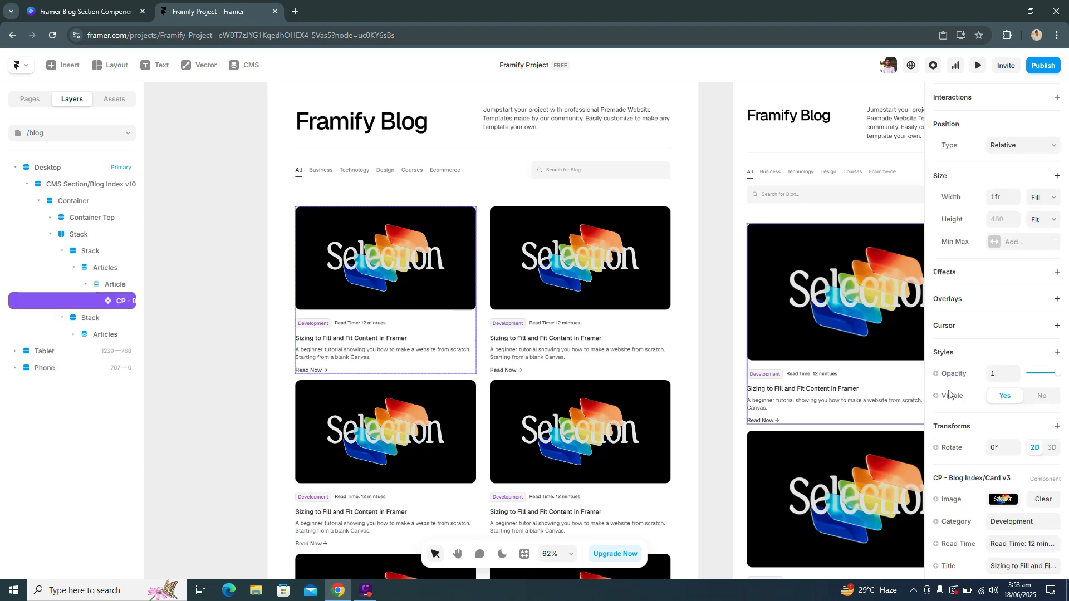
scroll(965, 370, down, 4)
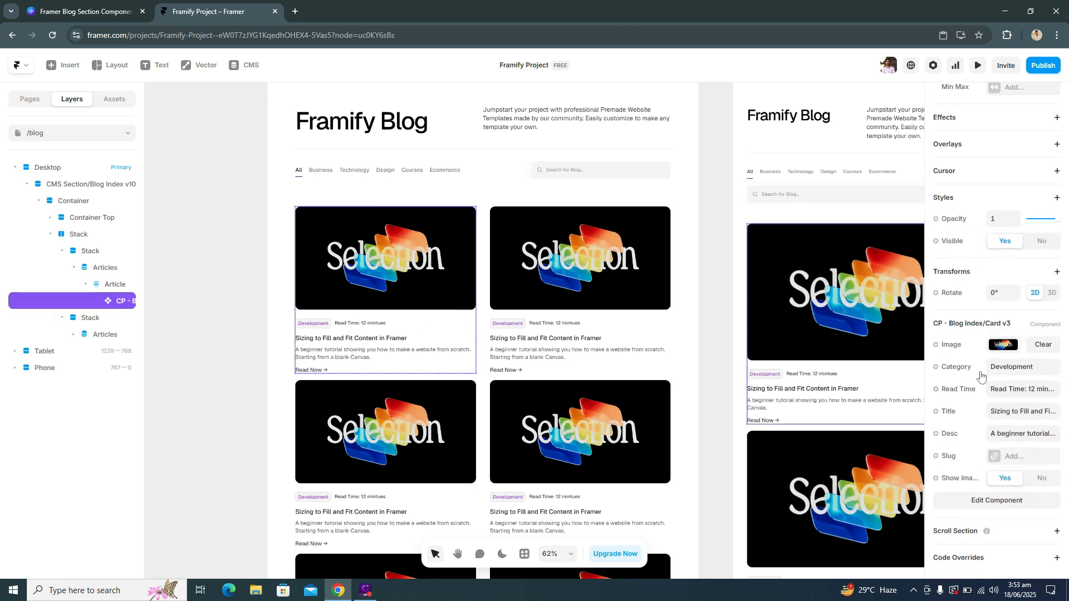
click(958, 345)
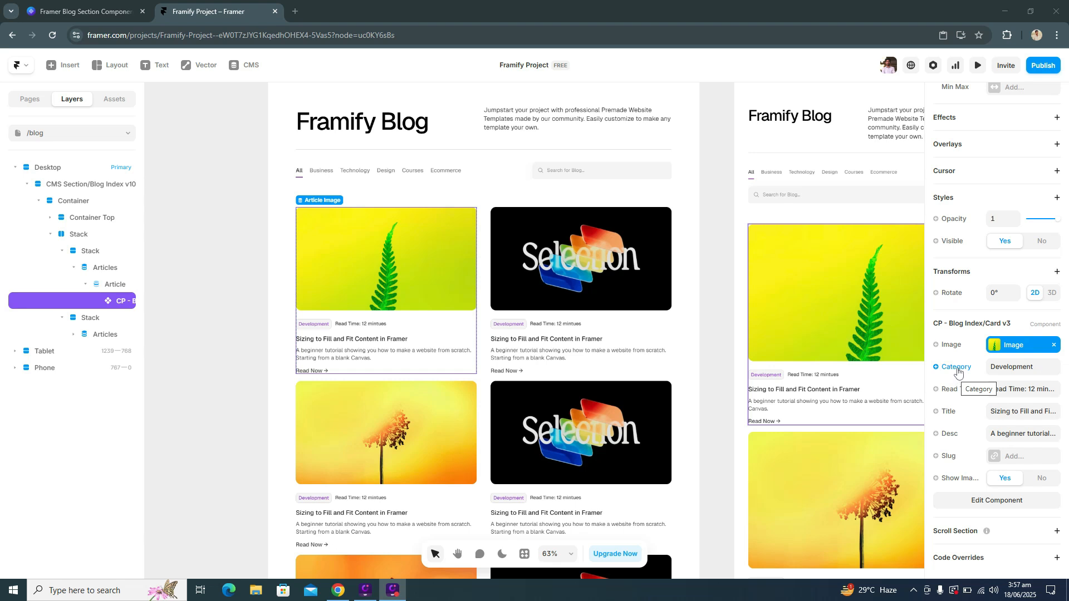
click(957, 368)
mouse_move(963, 414)
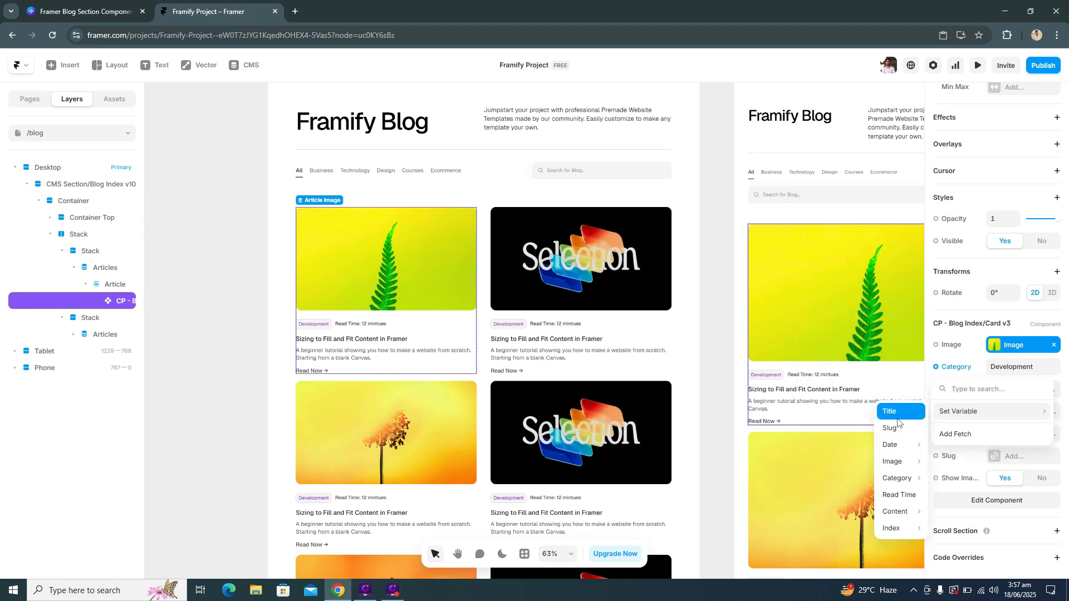
mouse_move(897, 478)
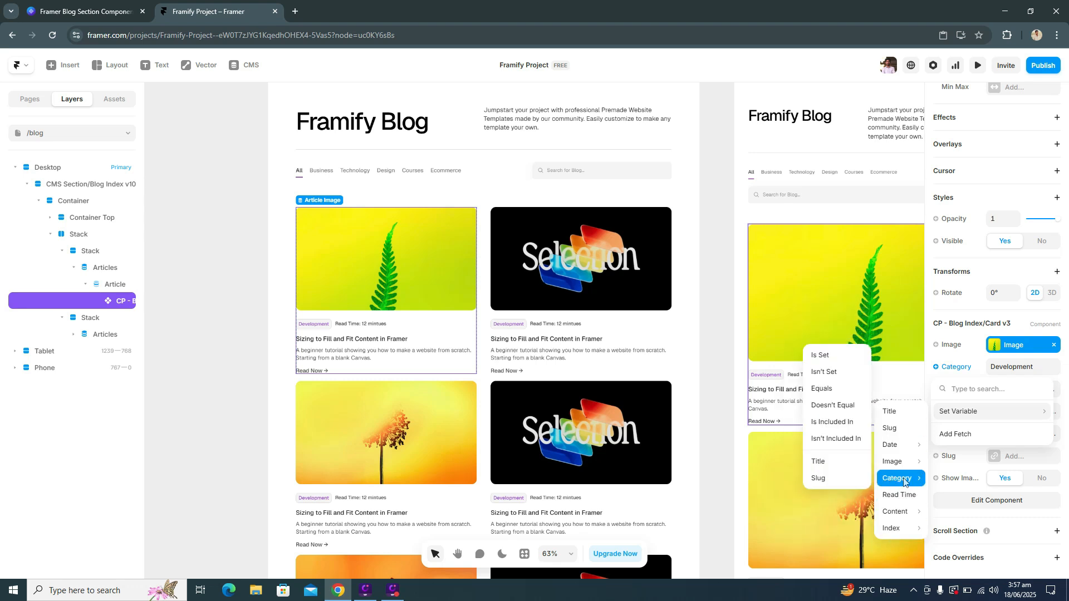
click(844, 462)
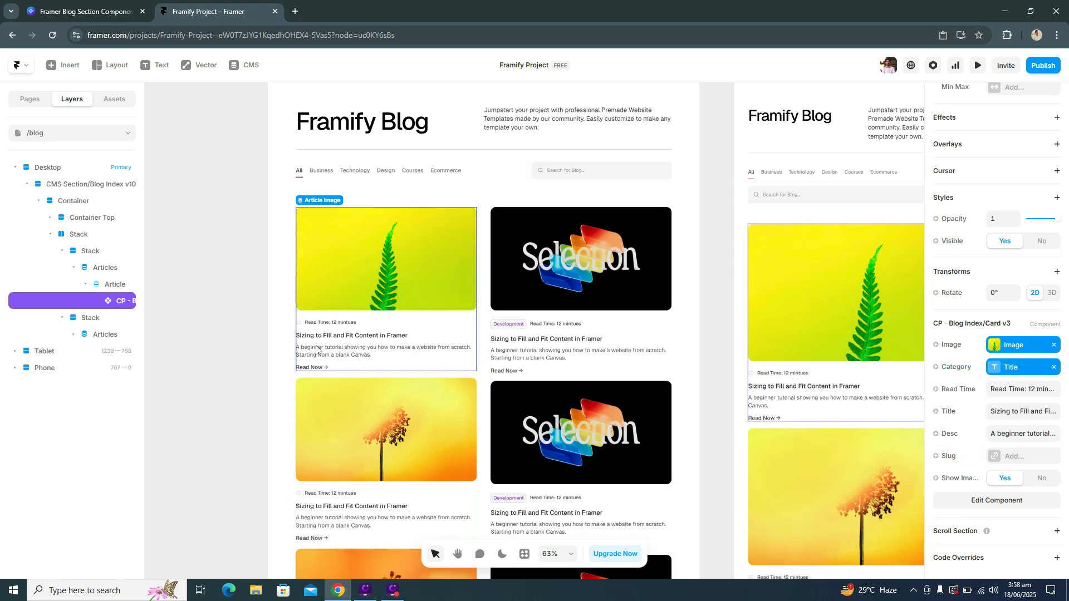
Assign categories in the Articles collection: Getting Started and Best Practices CMS, What's New Pro Tips, Styling Elements Basics, Importing Content Updates.
click(243, 65)
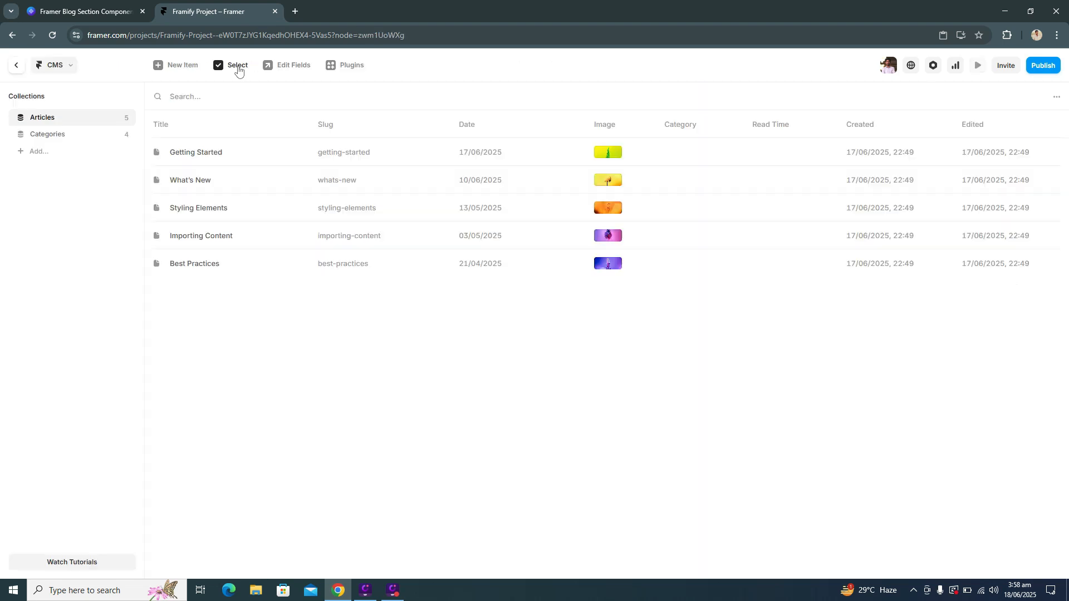
click(290, 167)
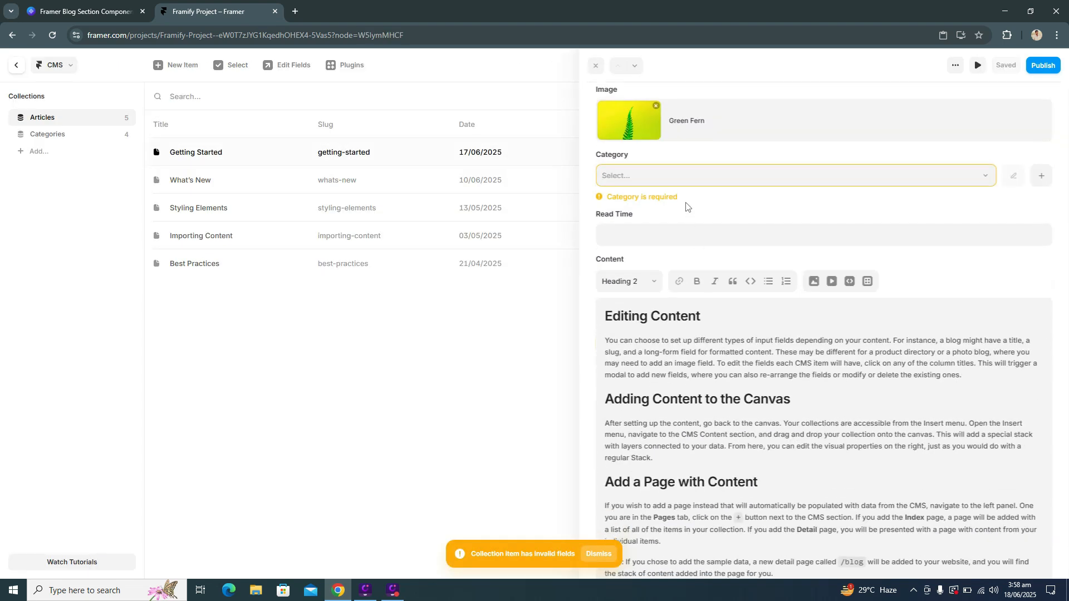
click(660, 207)
click(529, 201)
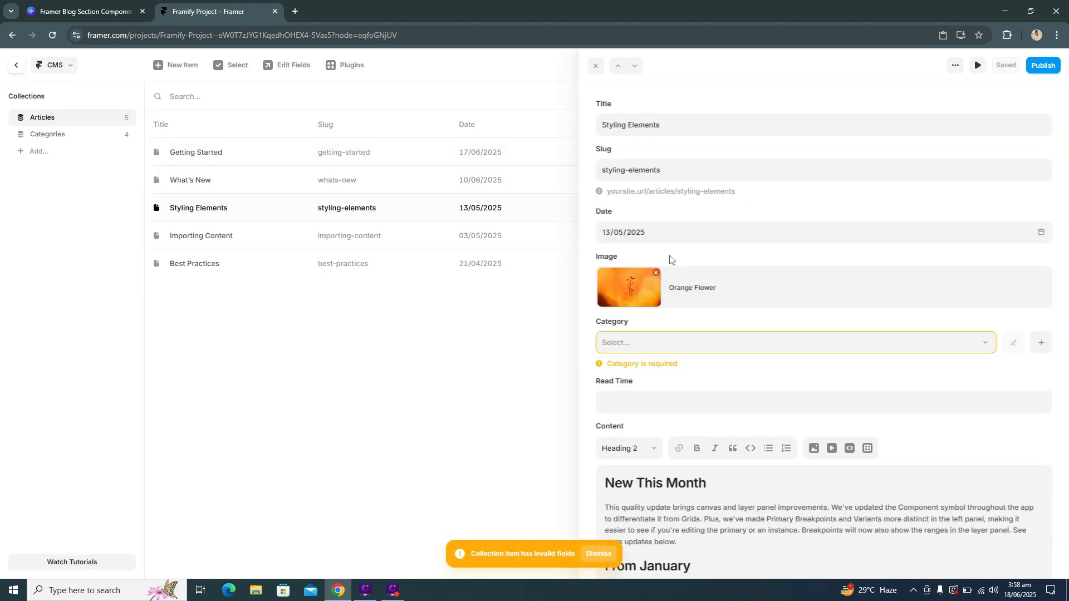
click(687, 342)
click(670, 385)
click(429, 188)
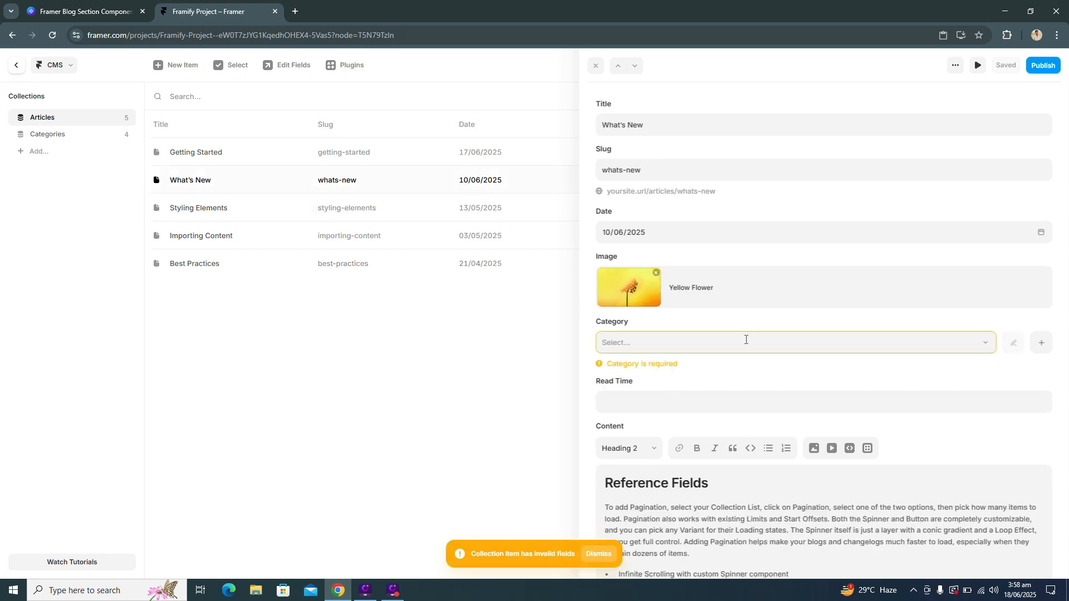
click(747, 339)
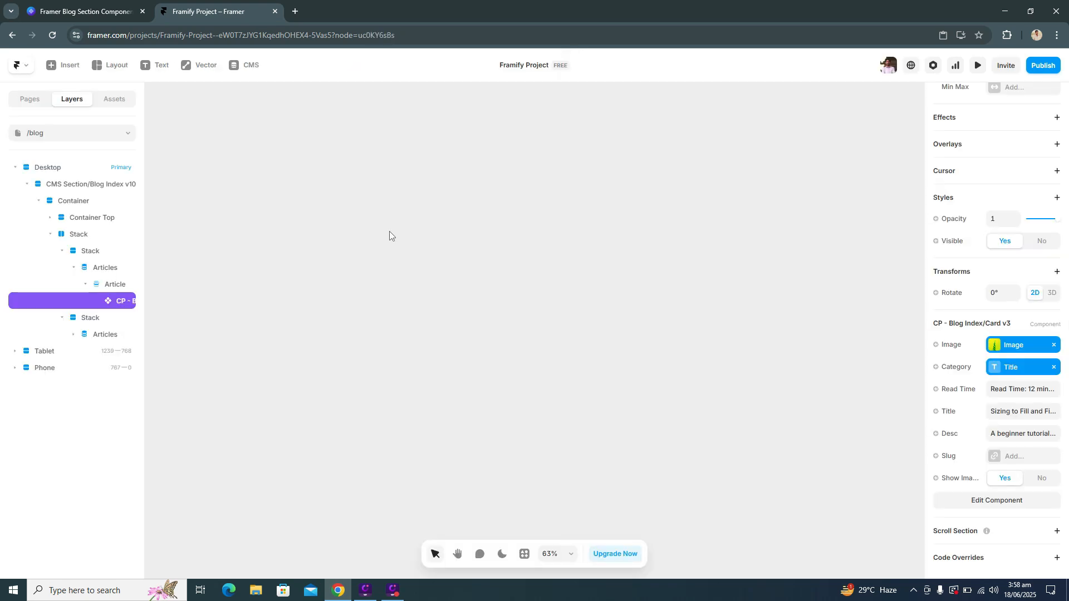
Bind the first-column card's Read Time property to the article's Read Time variable.
scroll(378, 402, down, 5)
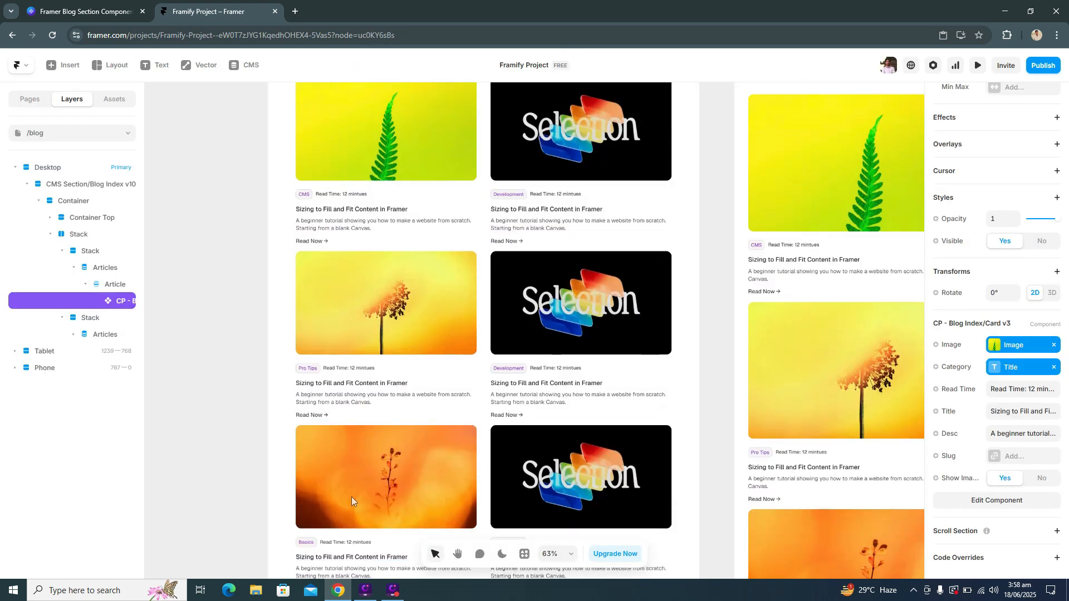
scroll(329, 313, up, 5)
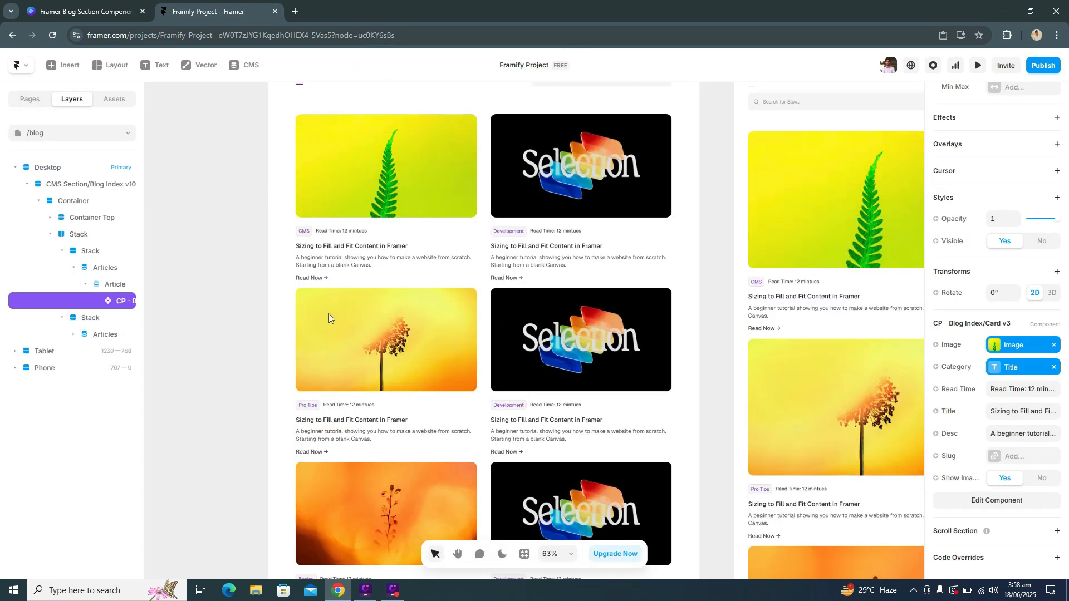
scroll(399, 312, up, 1)
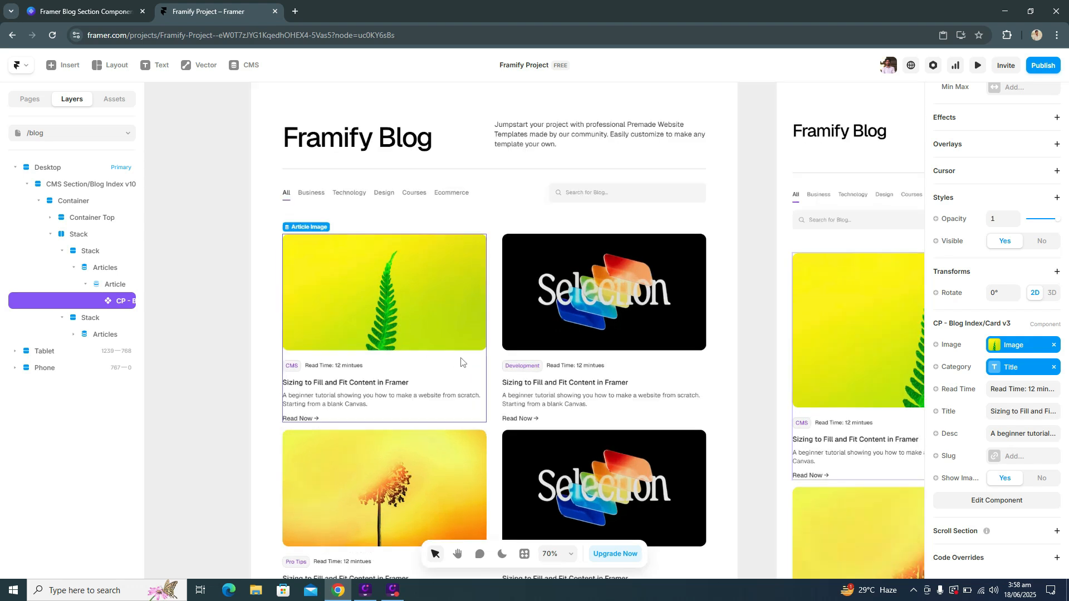
click(955, 395)
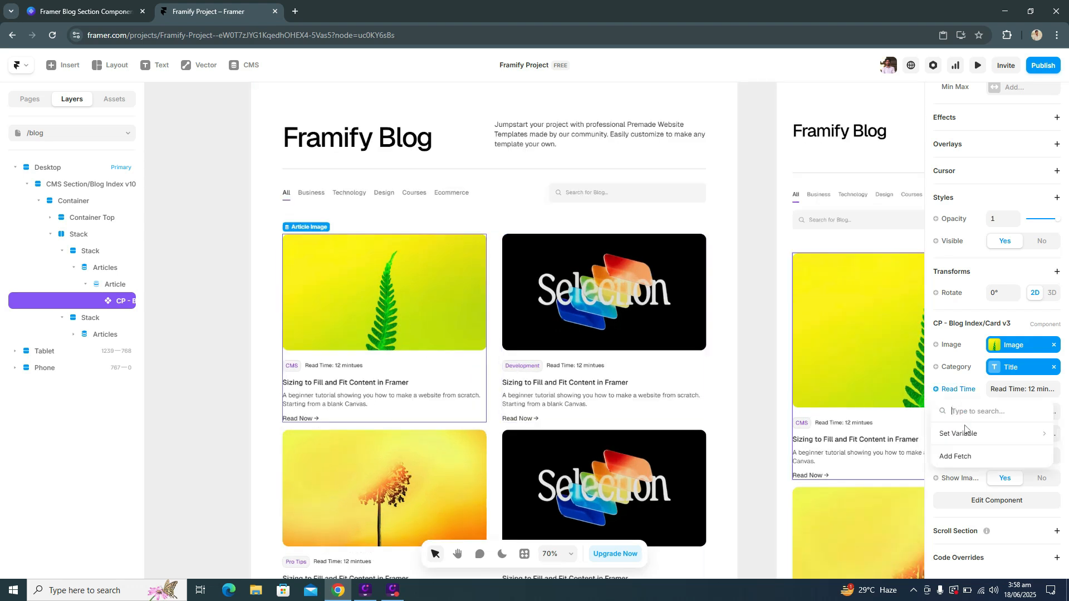
mouse_move(967, 434)
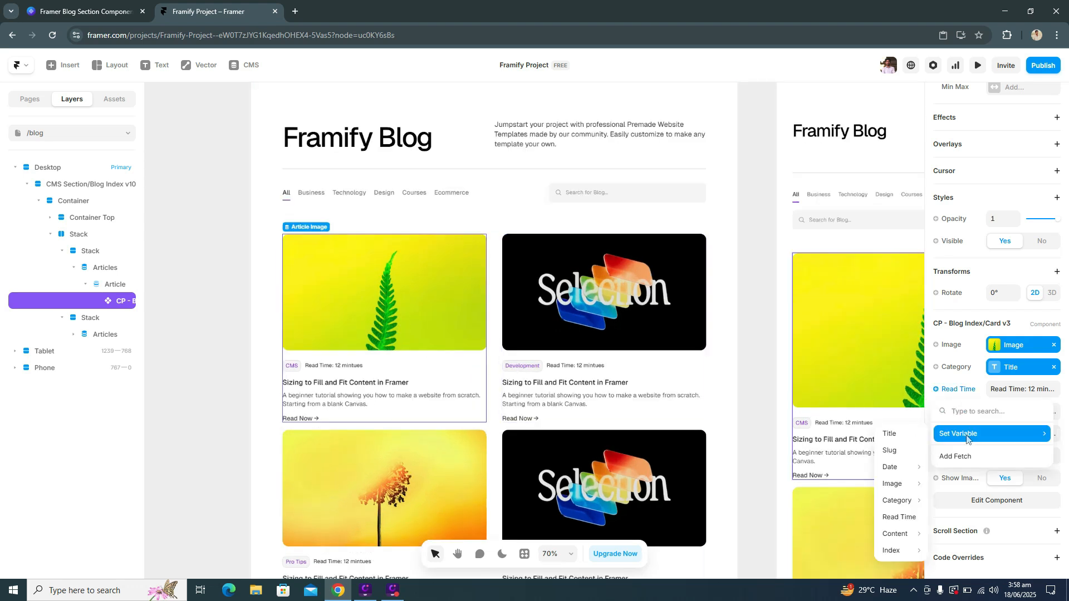
click(900, 518)
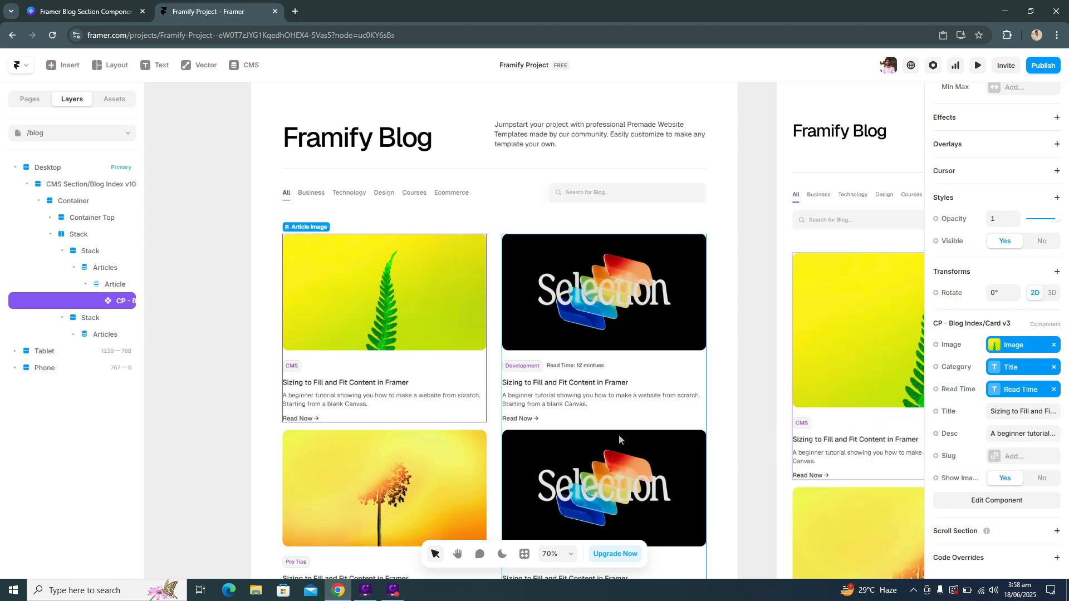
Set the default value of the Articles collection's Read Time field to "10 min" and return to the blog page canvas.
click(241, 73)
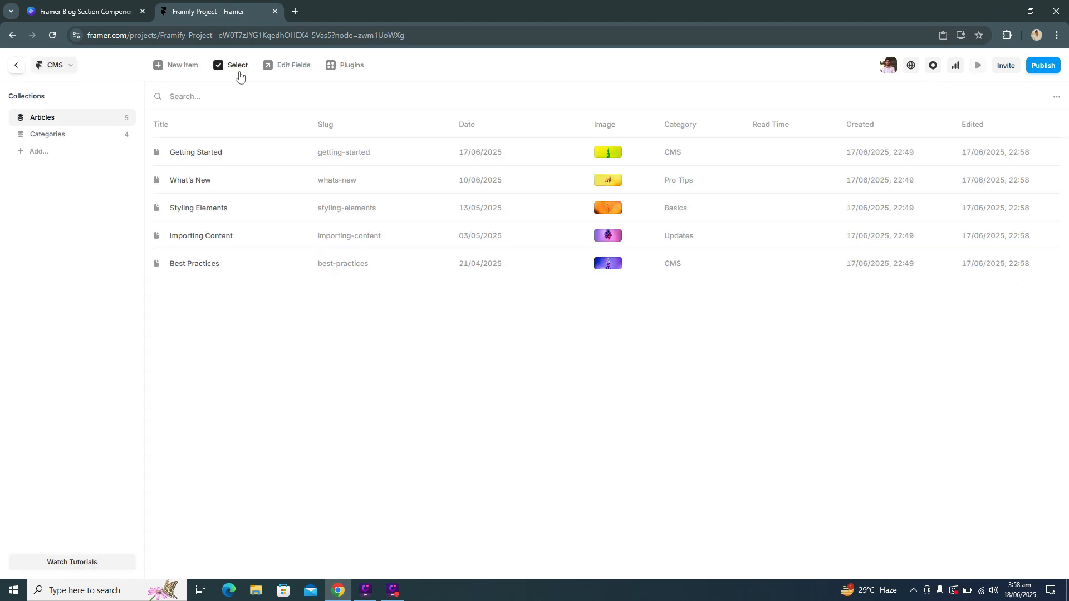
click(295, 74)
click(429, 329)
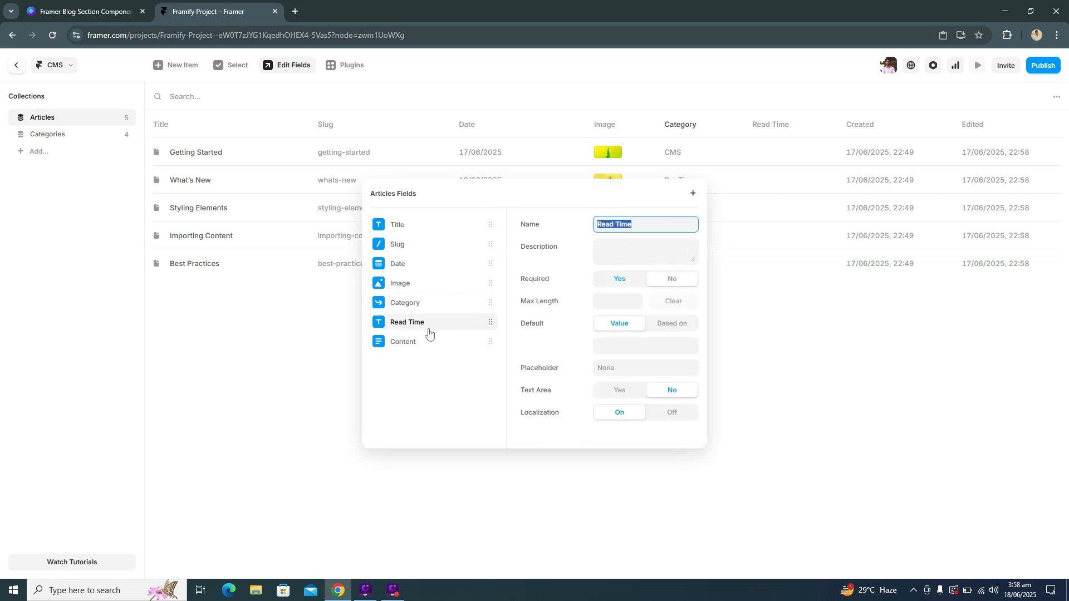
key(Tab)
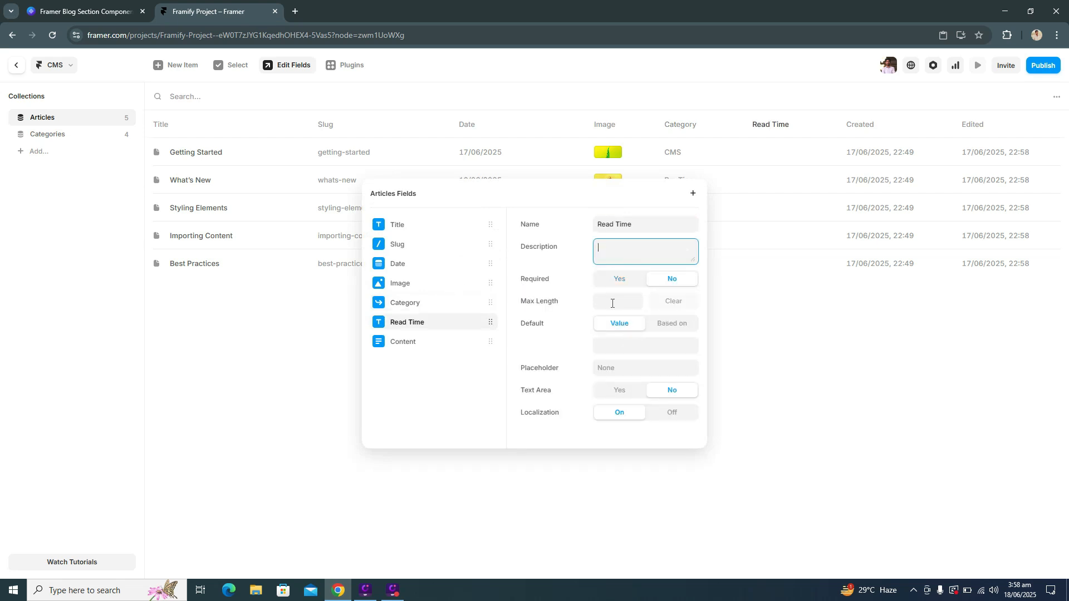
click(615, 302)
click(651, 340)
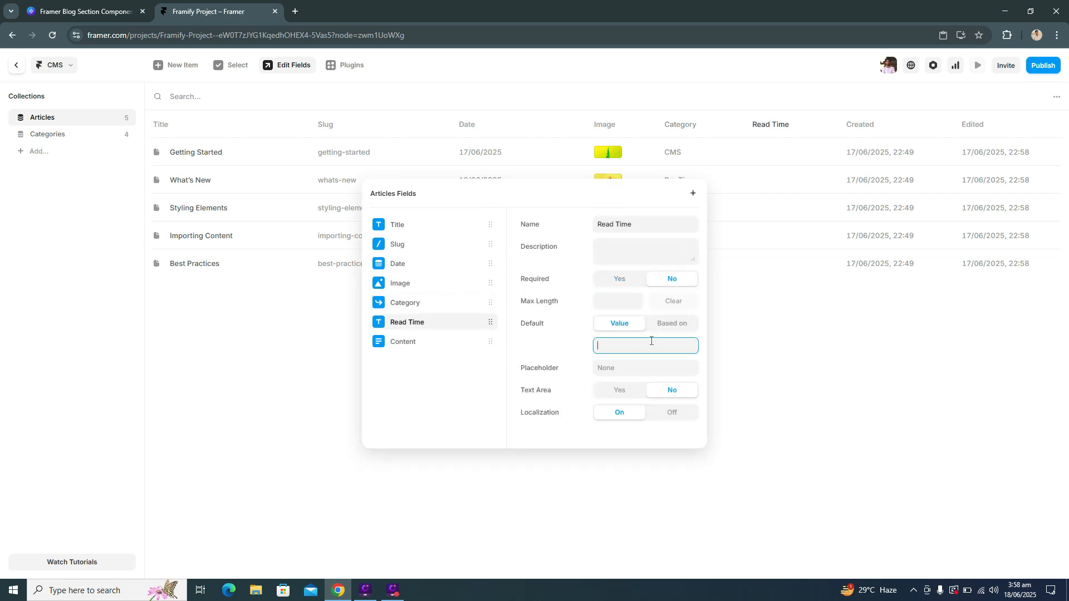
text(10min)
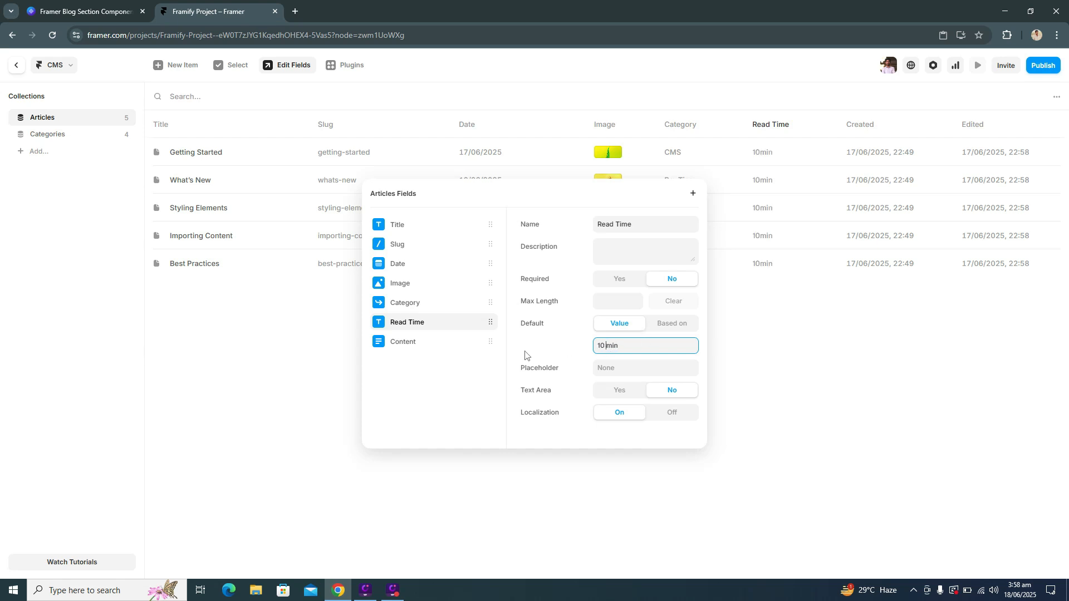
click(16, 65)
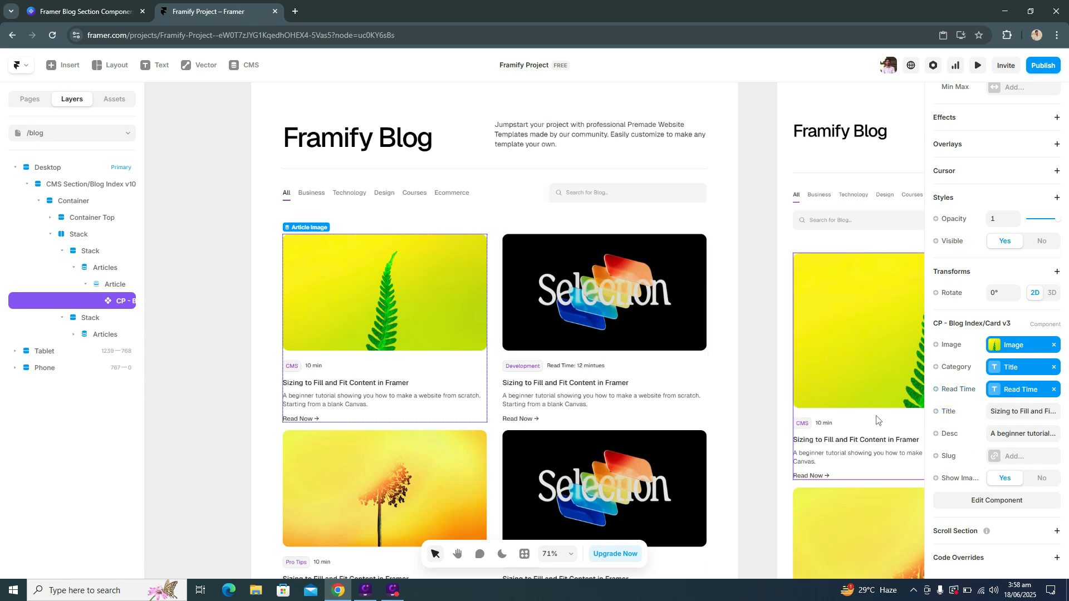
Add a Prefix transform with the value "Read Time: " to the card's Read Time variable.
click(962, 389)
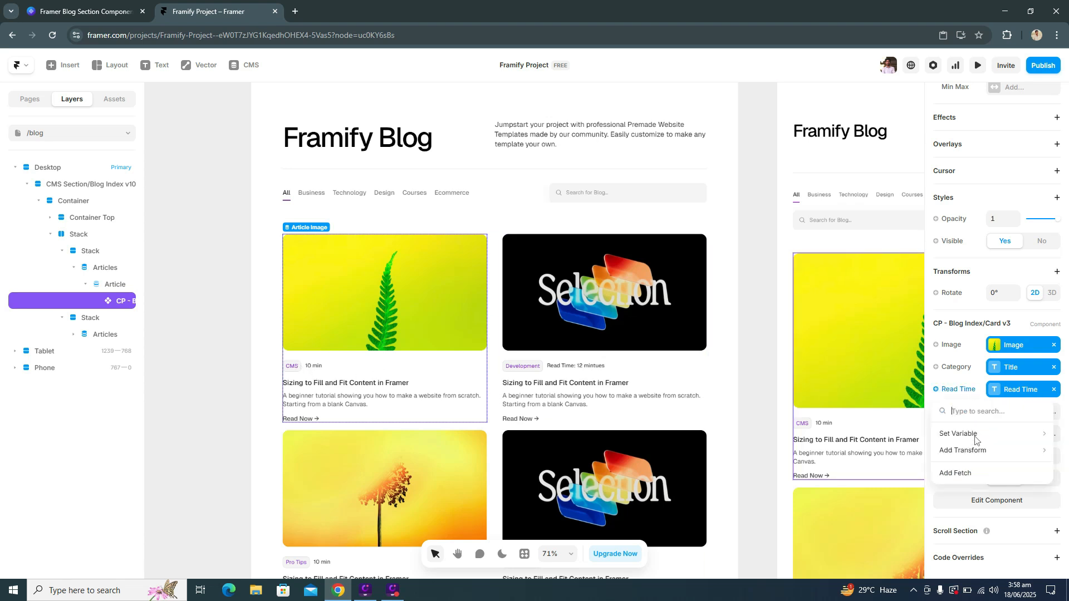
mouse_move(957, 450)
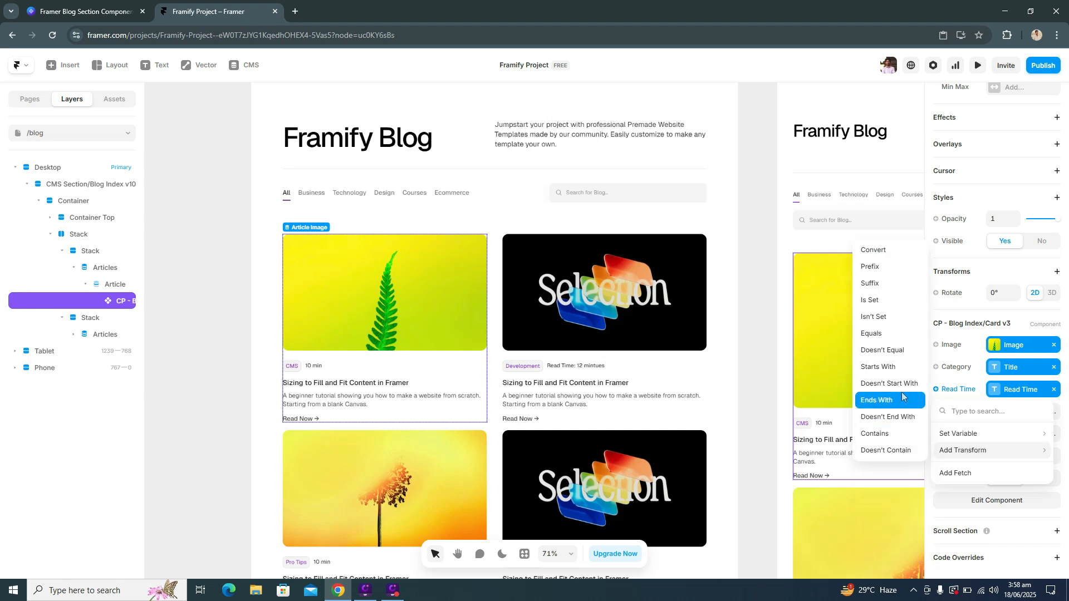
click(890, 269)
click(852, 465)
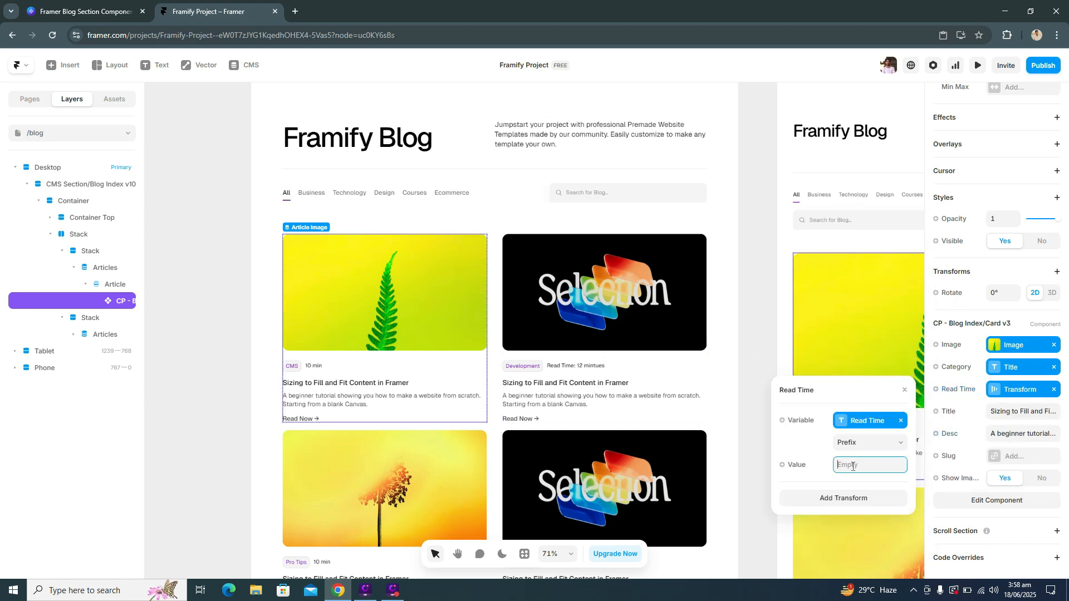
text(Read Time:)
scroll(324, 366, down, 5)
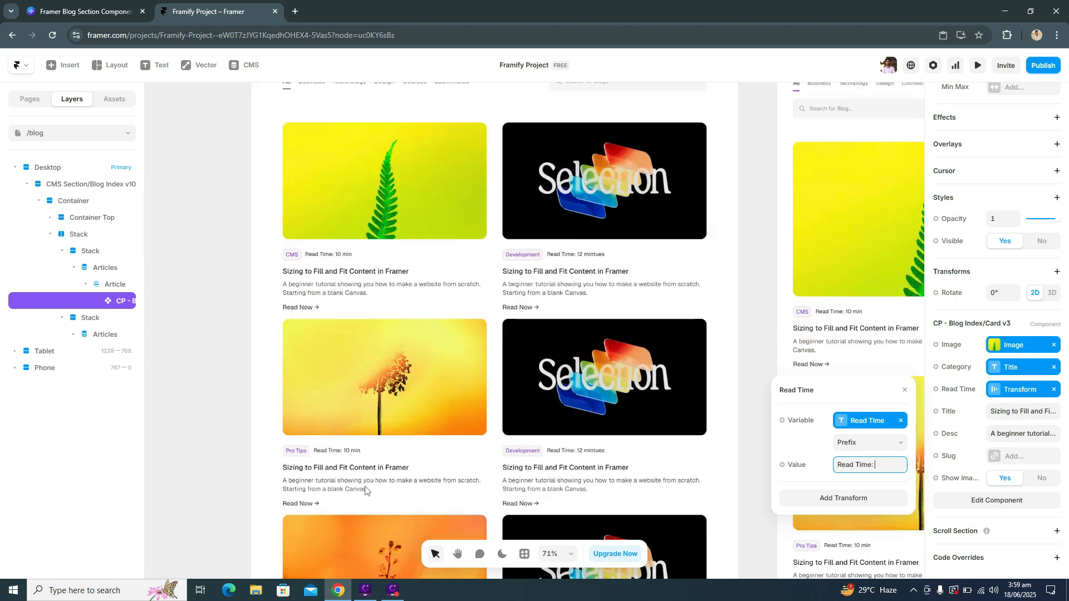
scroll(338, 453, up, 5)
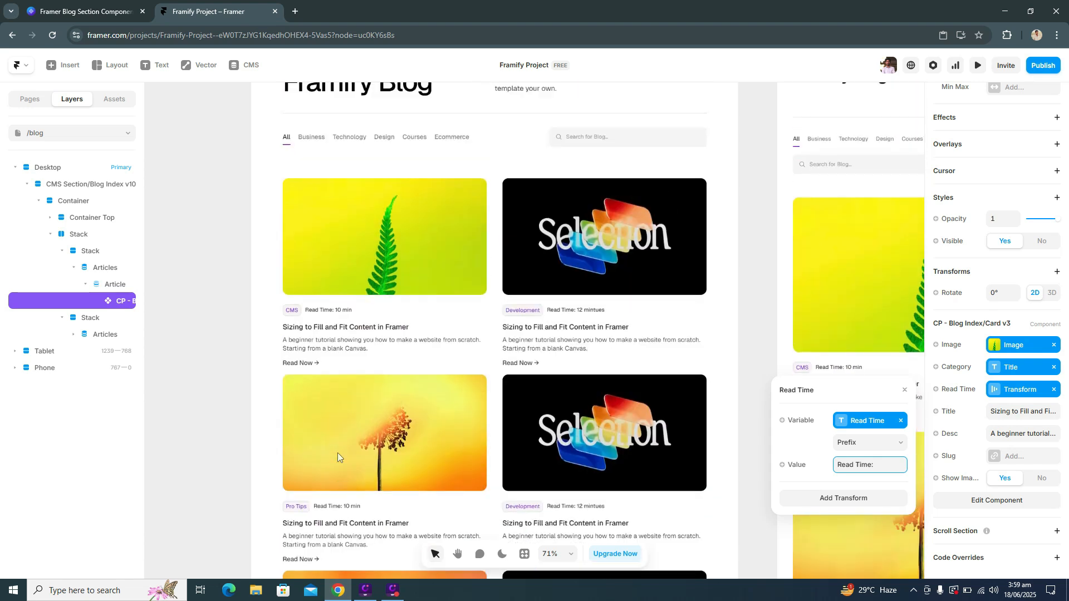
Close the Read Time transform settings and bind the card's Title property to the article's Title variable.
click(954, 416)
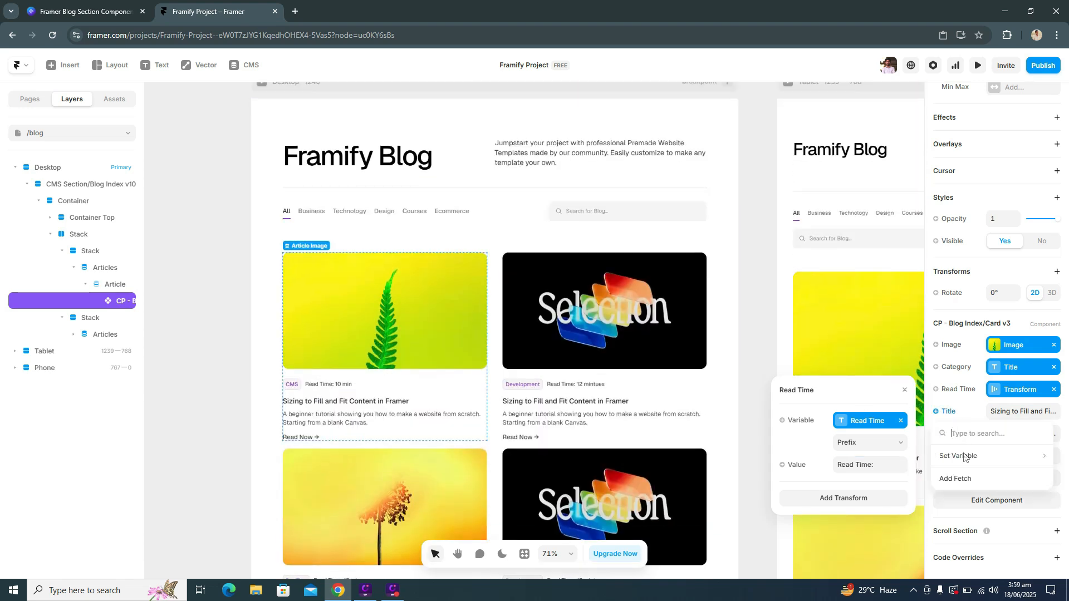
click(847, 392)
click(905, 391)
click(936, 411)
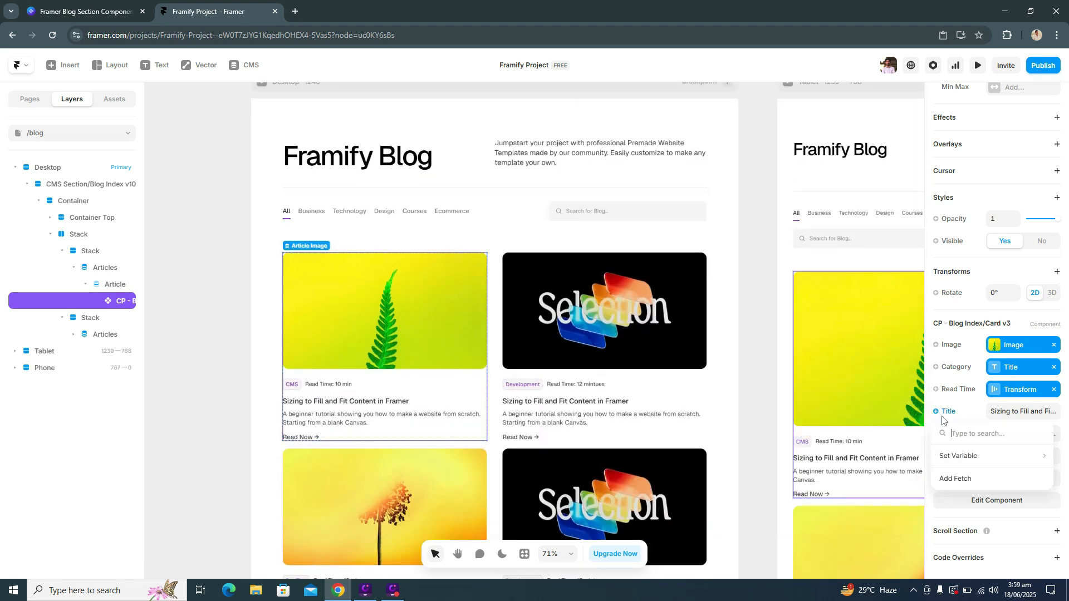
mouse_move(967, 454)
click(900, 339)
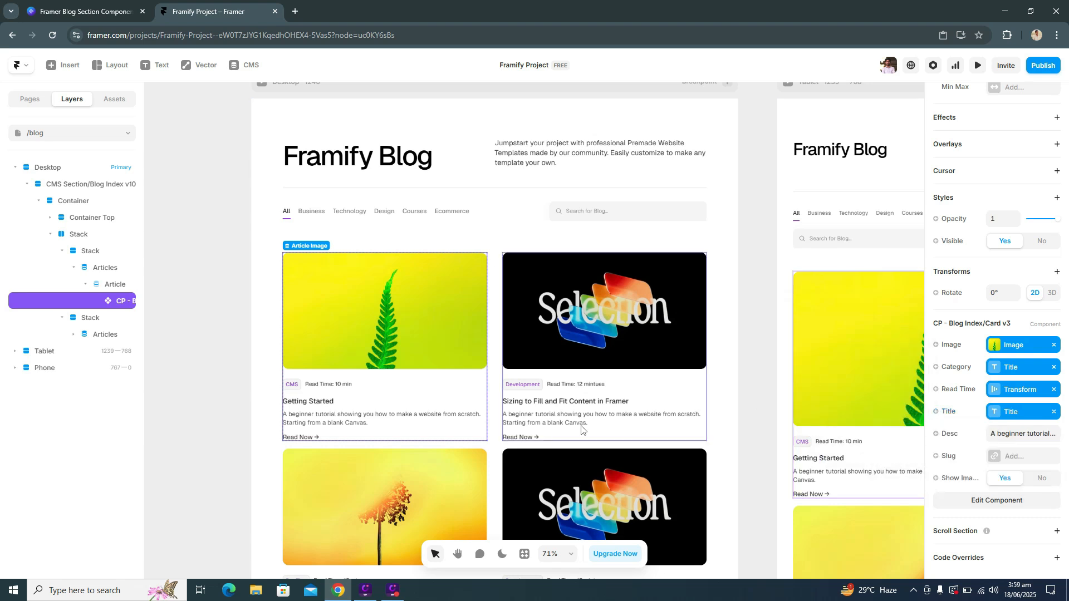
Copy the first-column card's Desc text and open the Articles collection in the CMS.
click(960, 439)
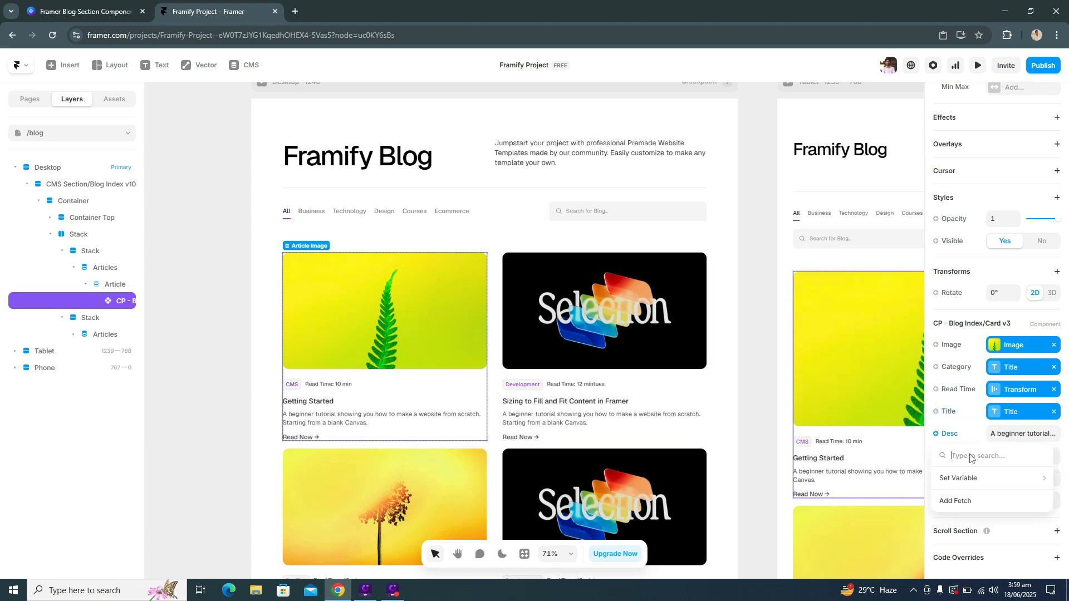
click(221, 357)
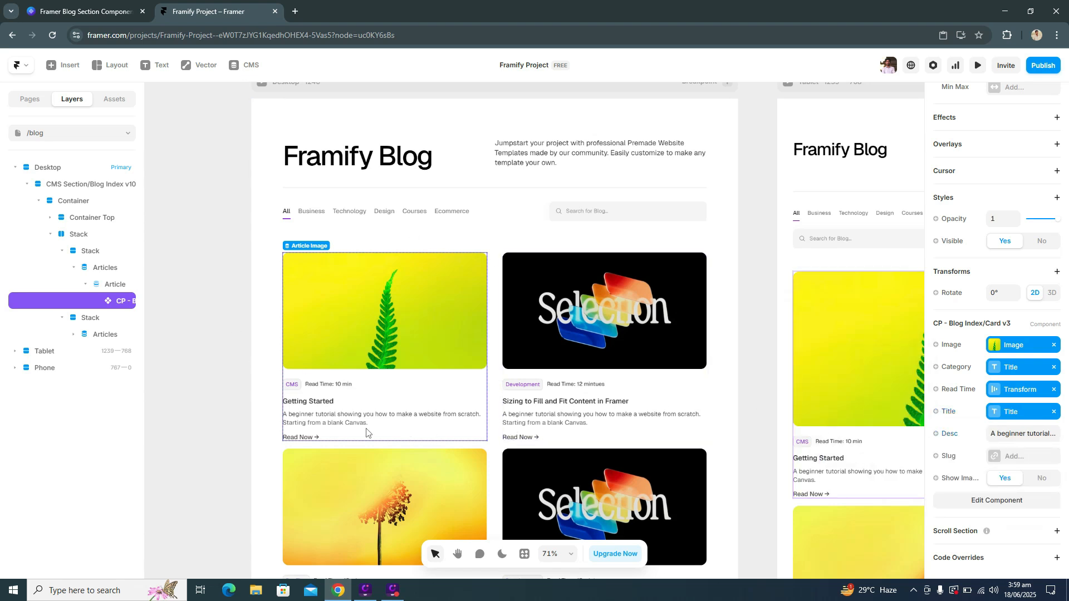
click(1023, 438)
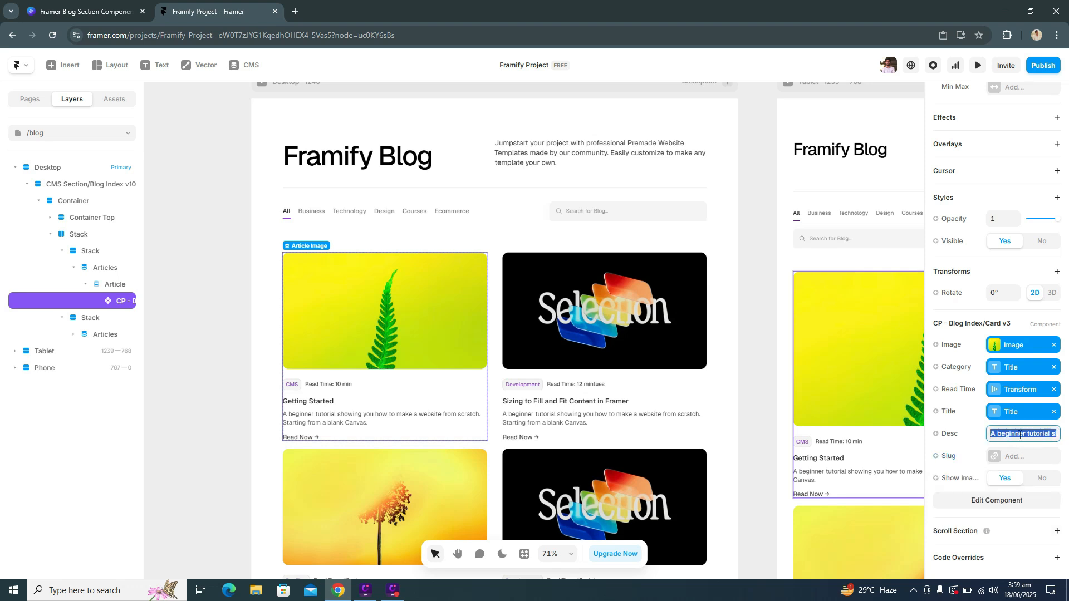
click(244, 65)
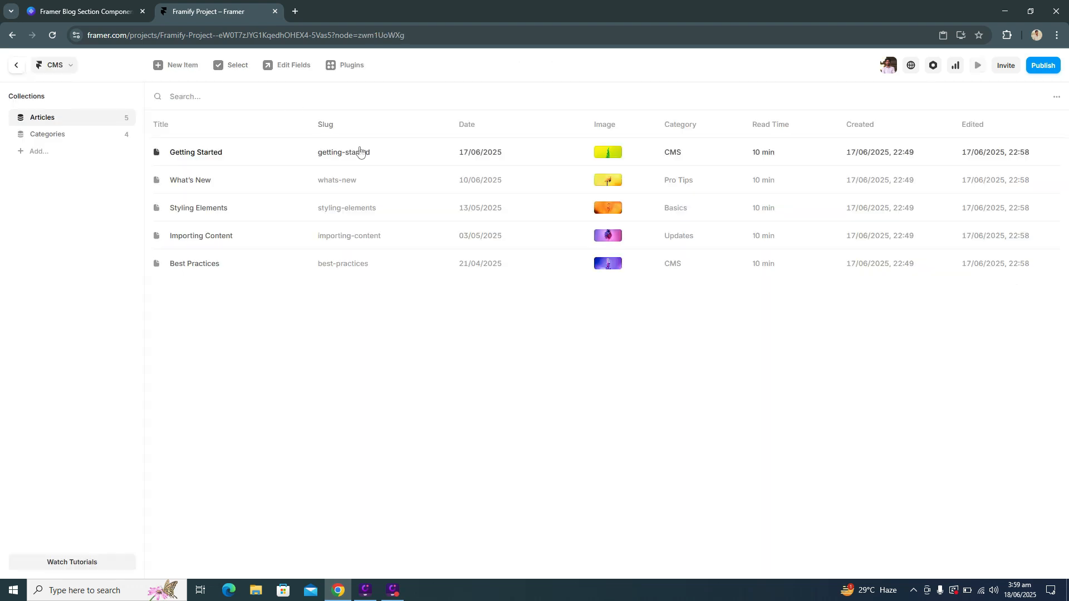
Add a plain text field named "Short Desc" to the Articles collection and place it between Title and Slug.
click(289, 77)
click(693, 193)
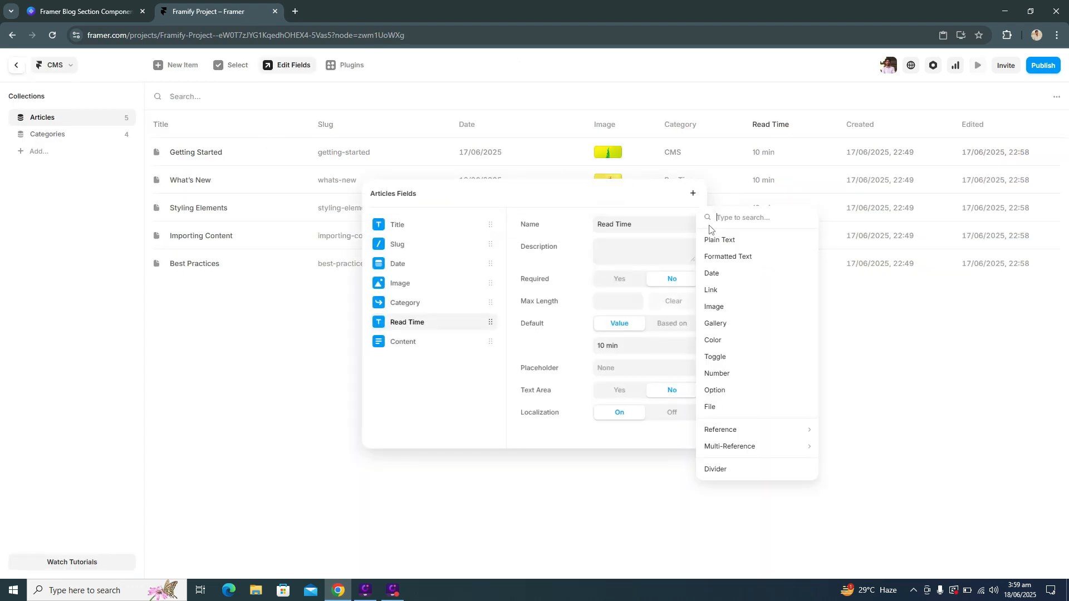
click(716, 245)
drag(440, 341, 426, 245)
click(627, 226)
text(S)
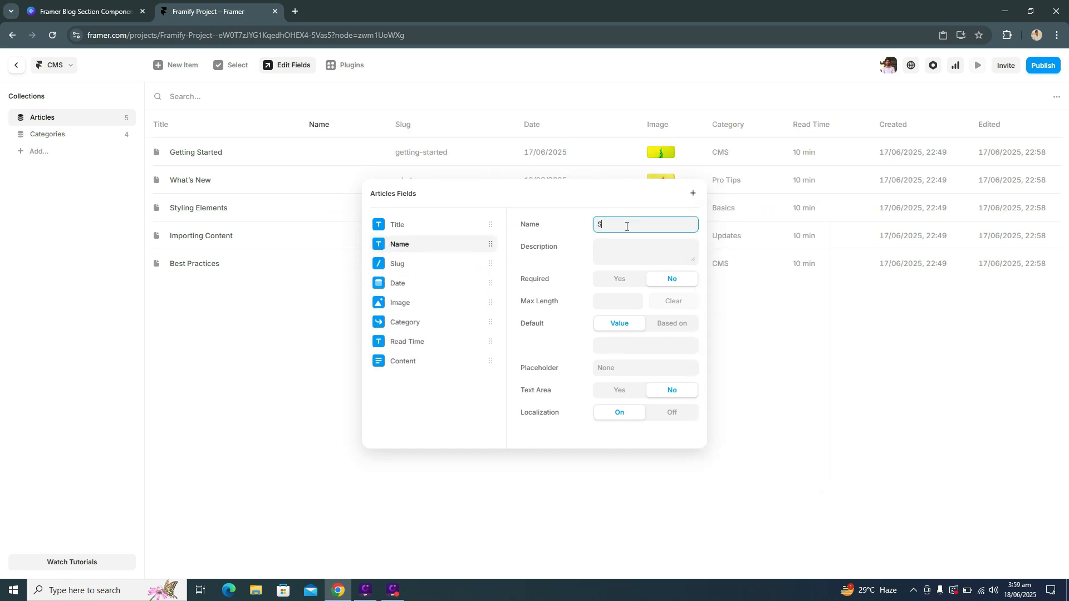
text(hort Desc)
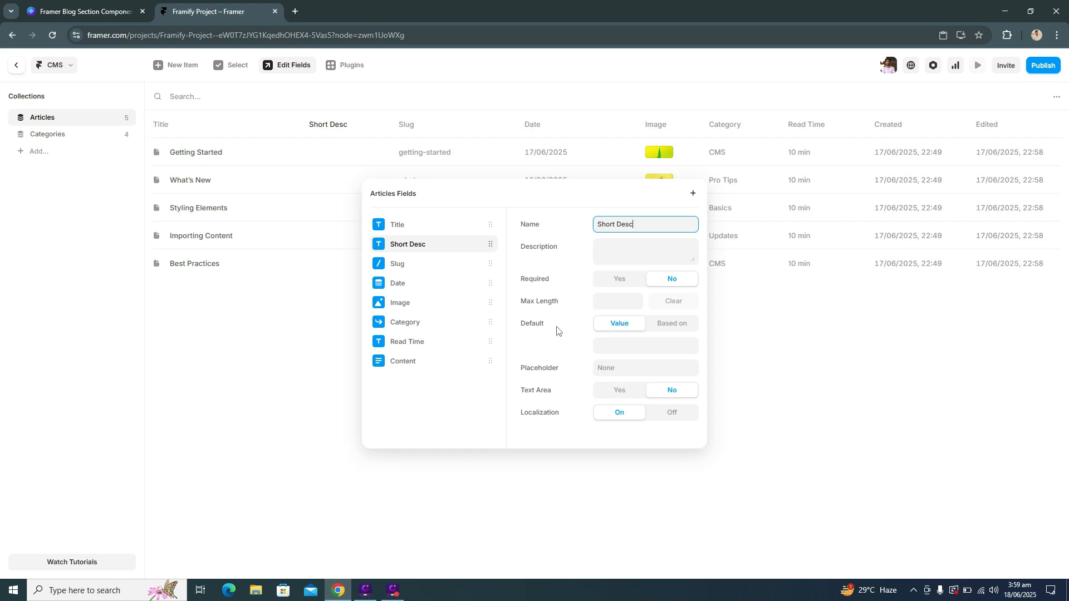
Set Short Desc's default to "A beginner tutorial showing you how to make a website from scratch. Starting from a blank Canvas." and return to the canvas.
click(625, 345)
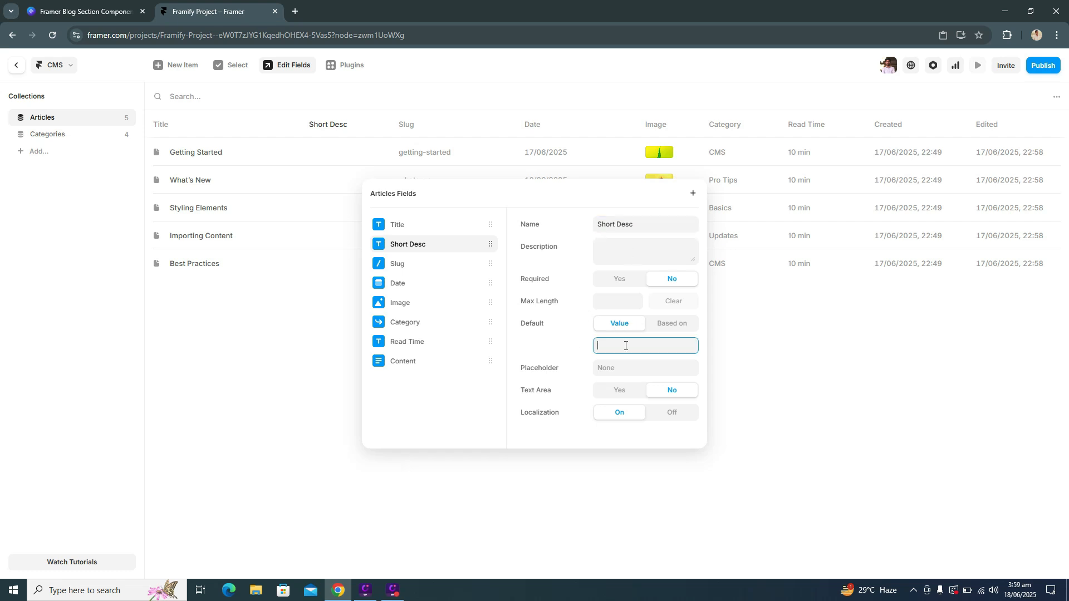
key(ctrl+v)
click(805, 369)
key(Escape)
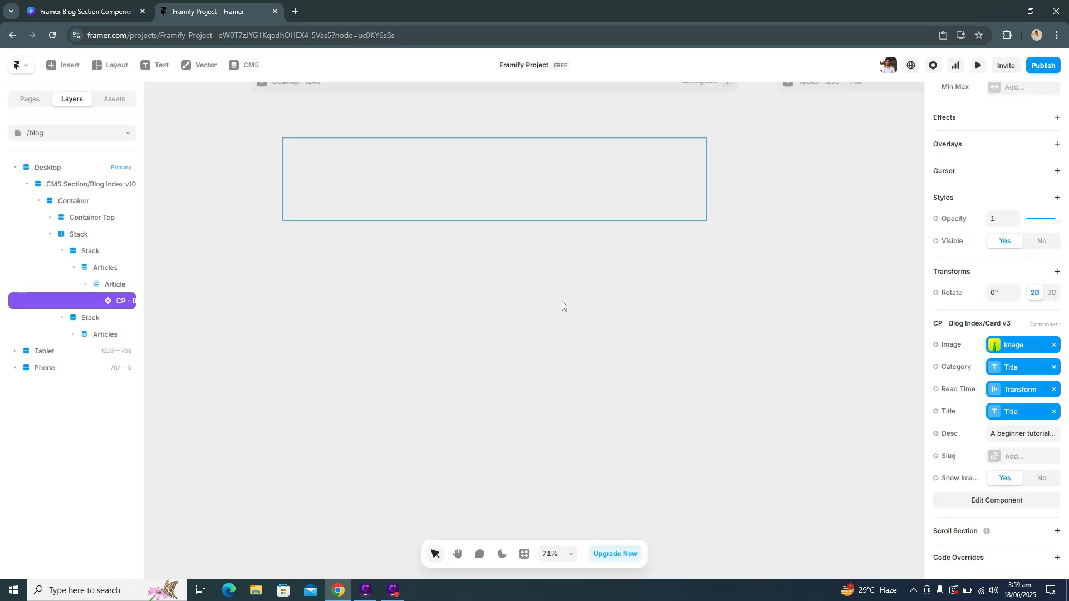
Bind the first-column card's Desc property to the article's Short Desc variable.
click(953, 436)
mouse_move(968, 477)
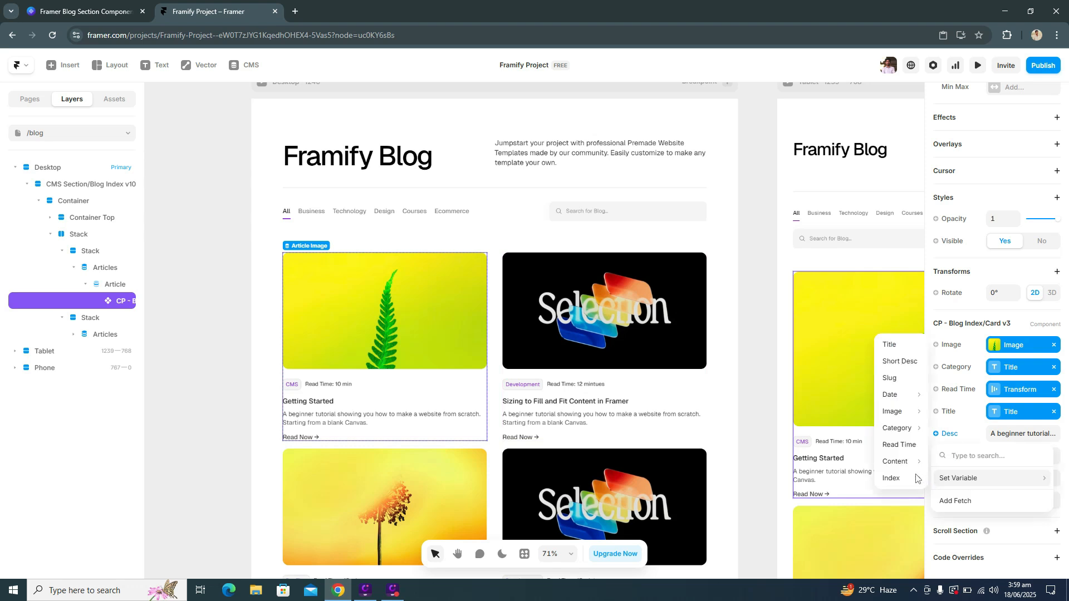
click(899, 361)
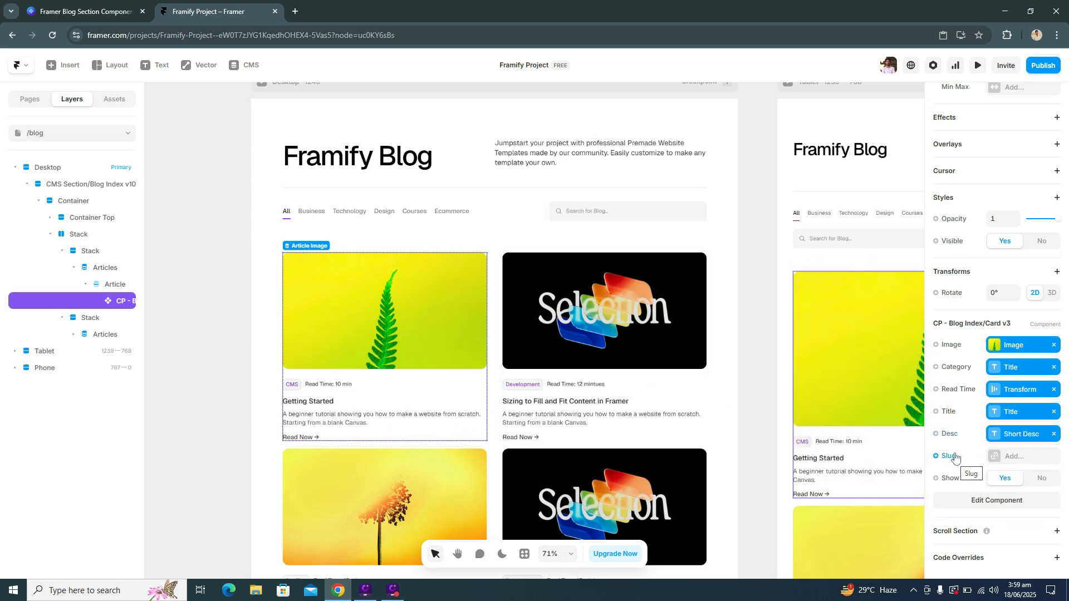
Link the first-column card's Slug property to the /blog/:slug CMS page.
click(1005, 456)
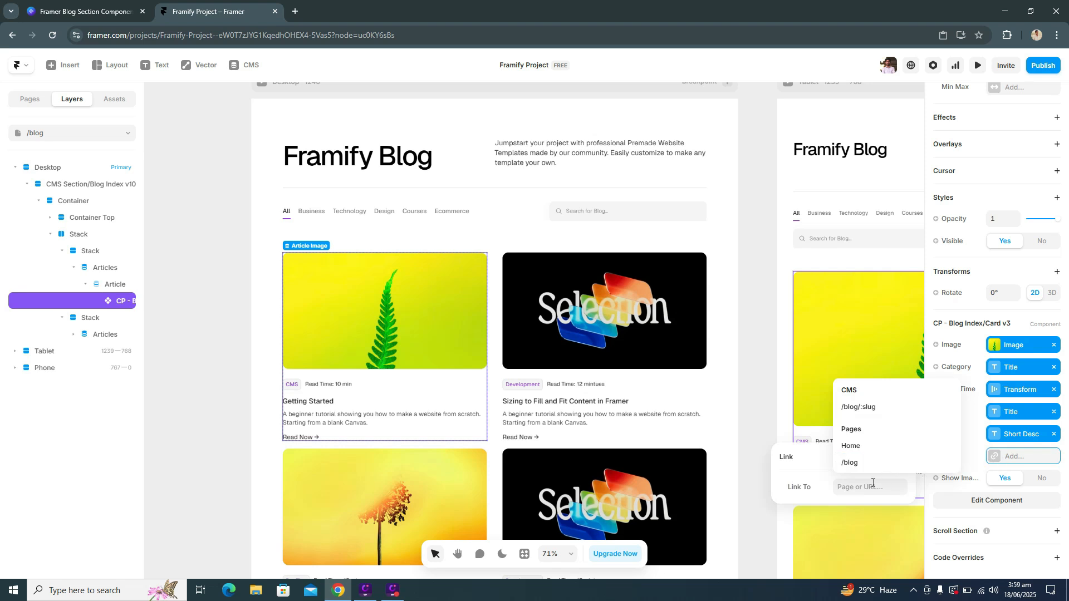
click(866, 407)
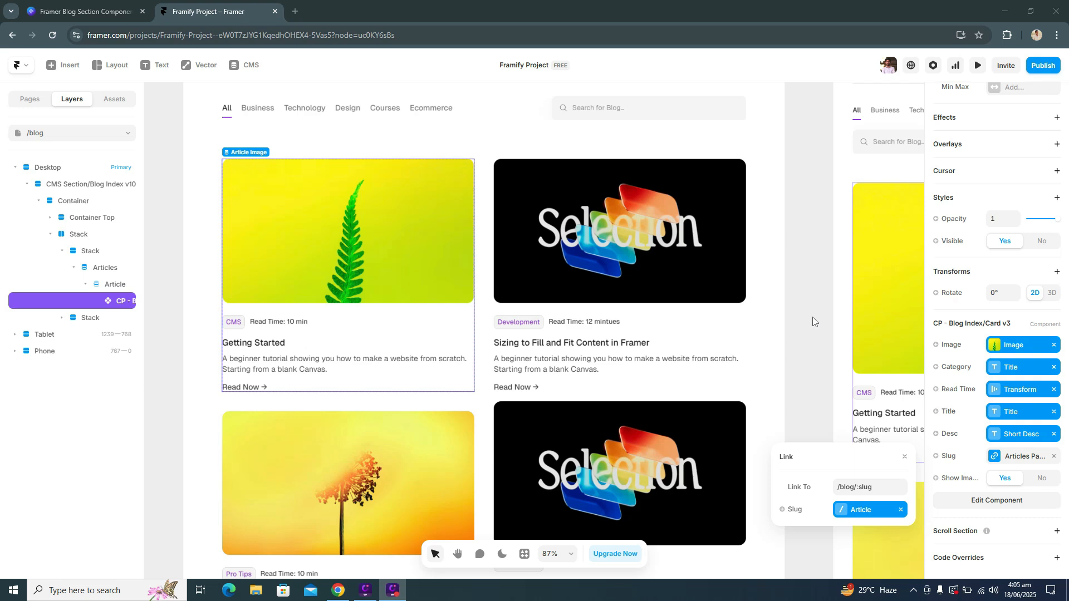
scroll(385, 341, down, 10)
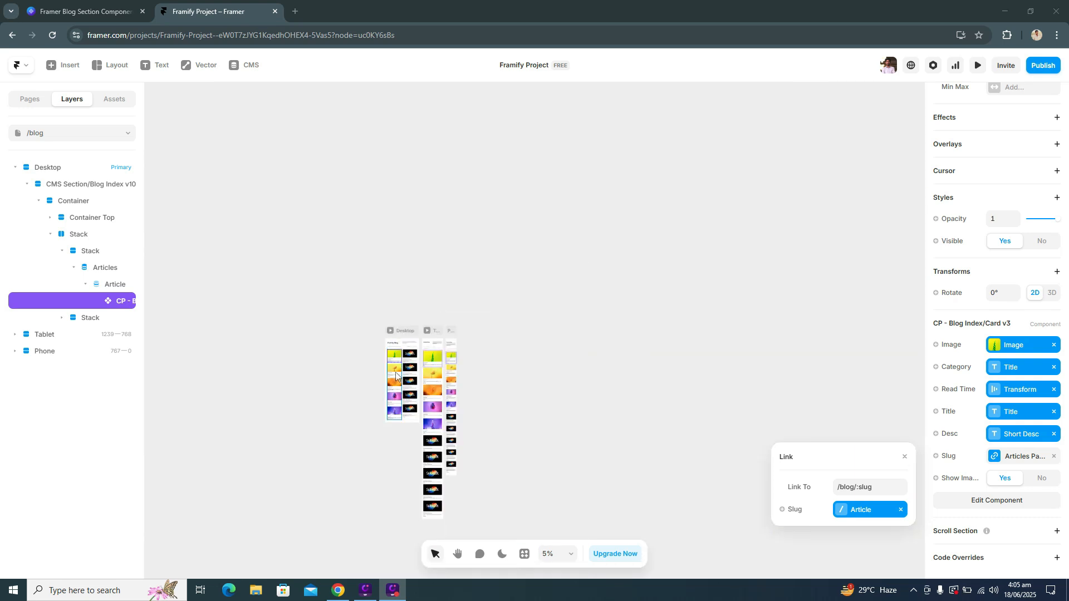
scroll(396, 375, up, 8)
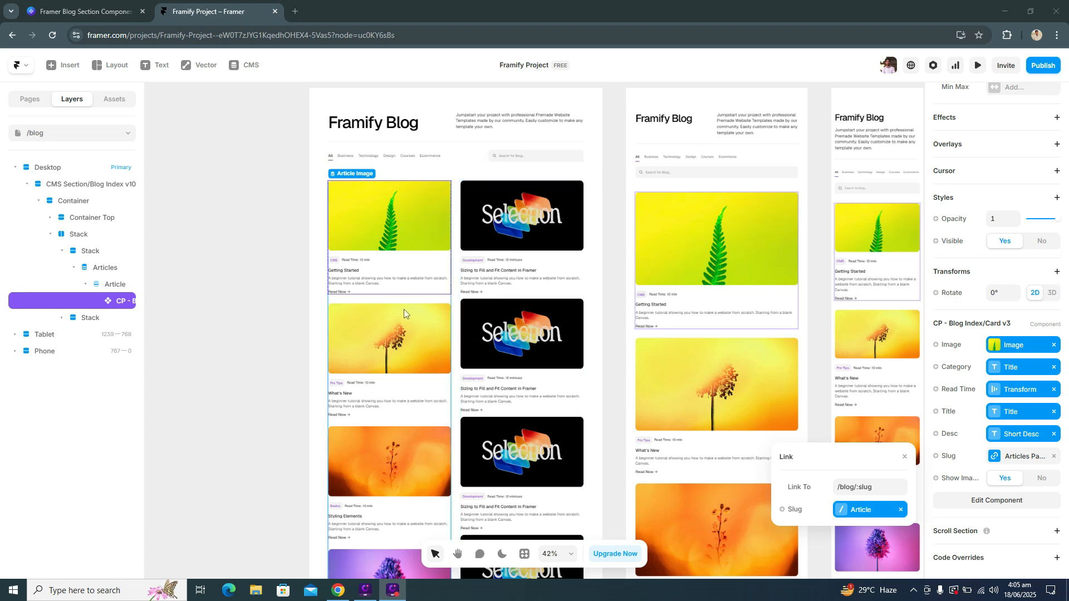
Add a toggle field named "Featured" to the Articles collection with its default left at Yes.
click(243, 67)
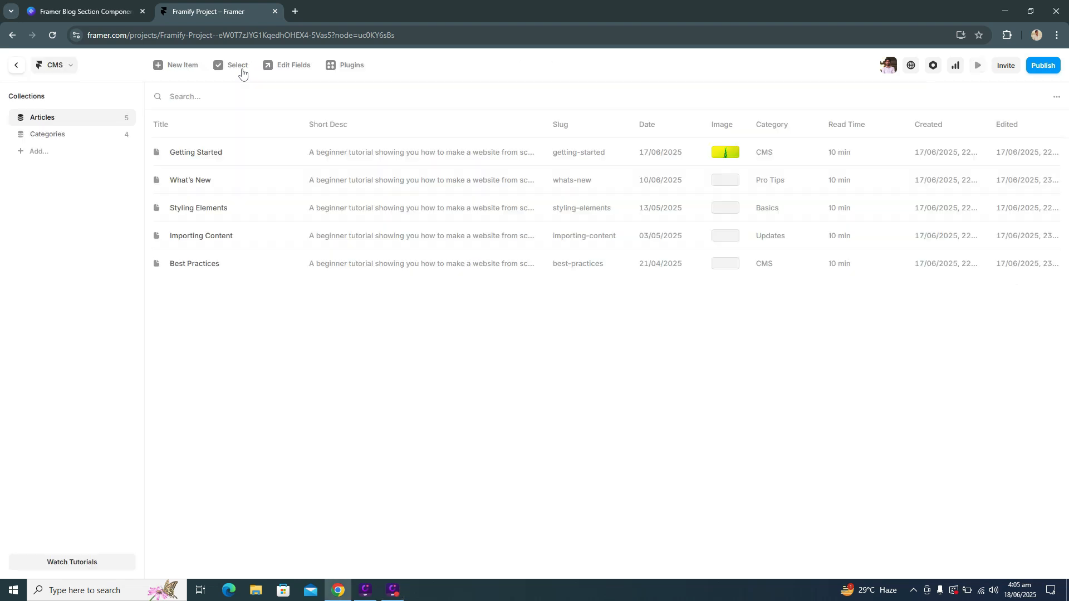
click(286, 67)
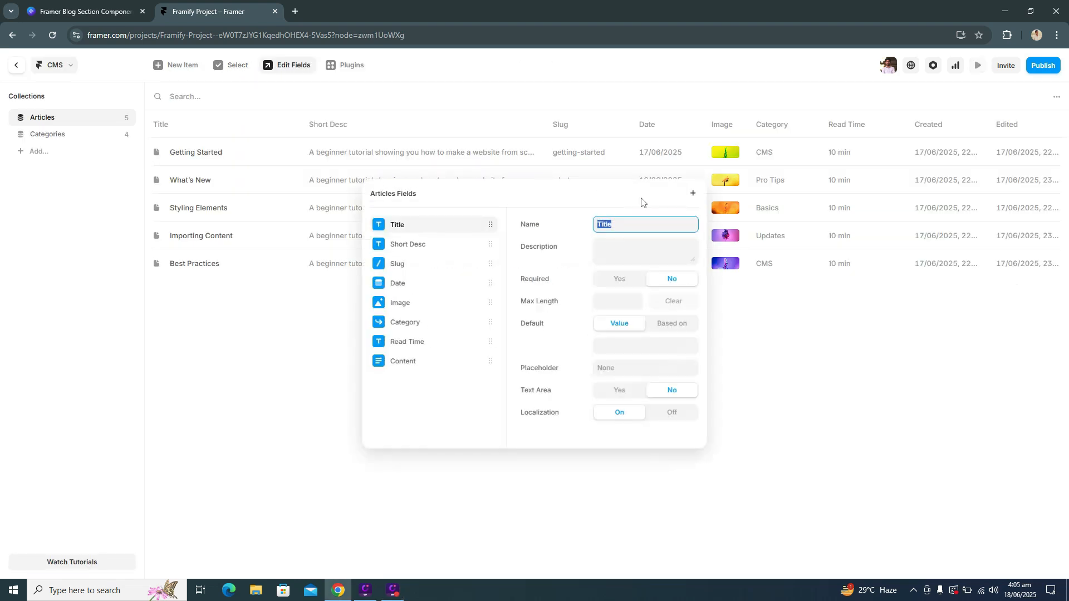
click(692, 196)
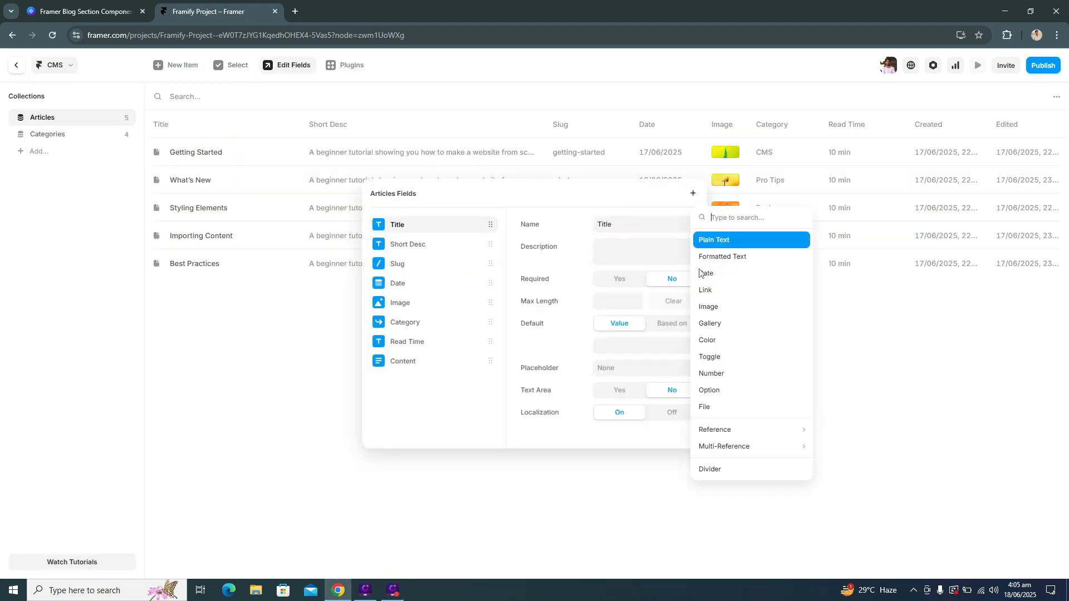
click(733, 358)
click(644, 224)
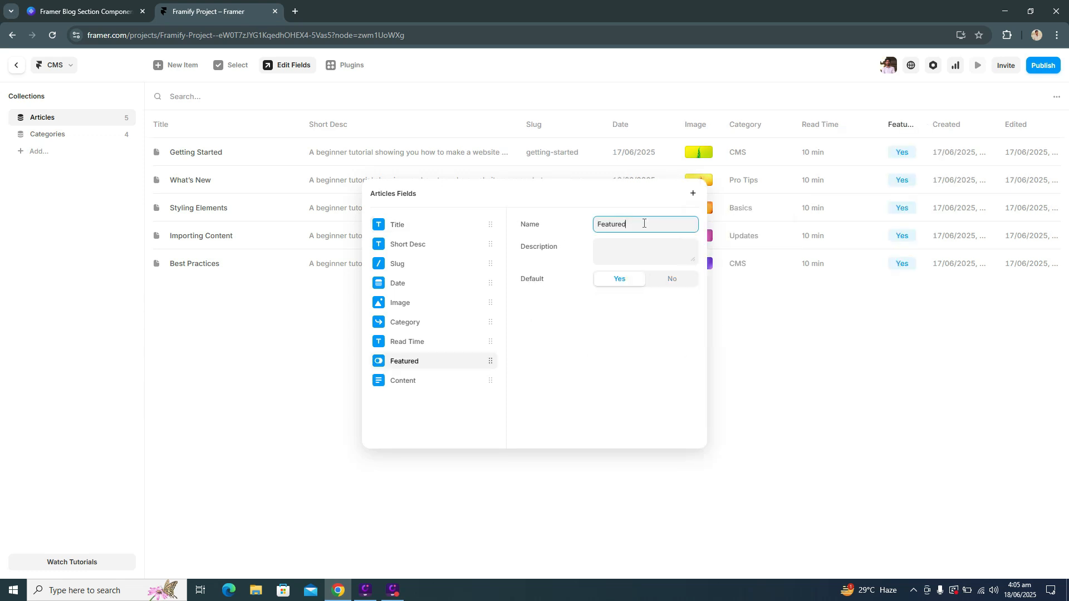
click(624, 334)
click(798, 341)
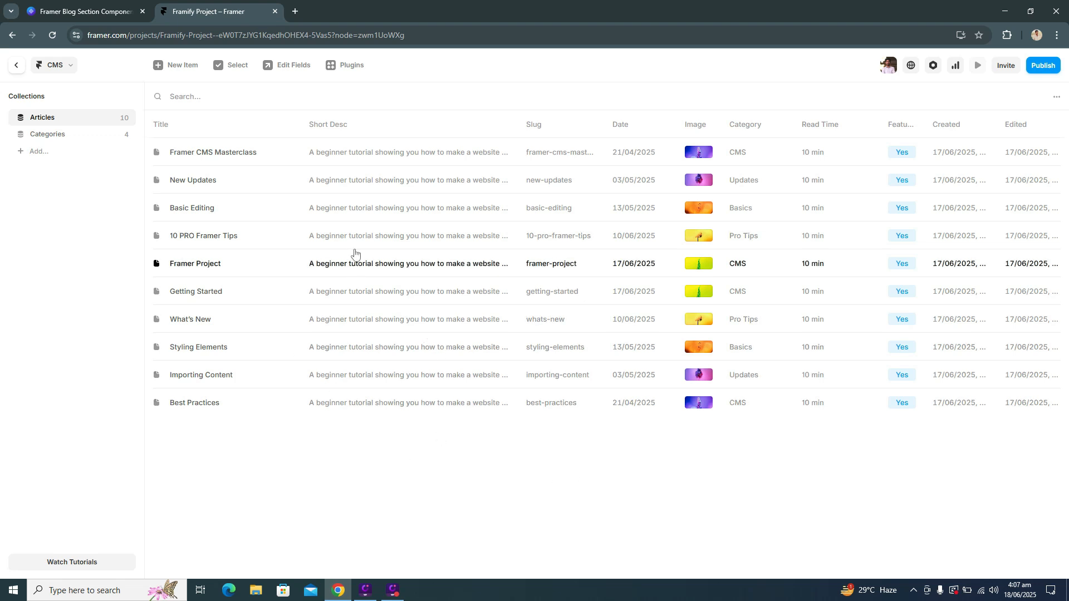
Set Featured to No for the Framer CMS Masterclass and 10 PRO Framer Tips articles.
click(384, 159)
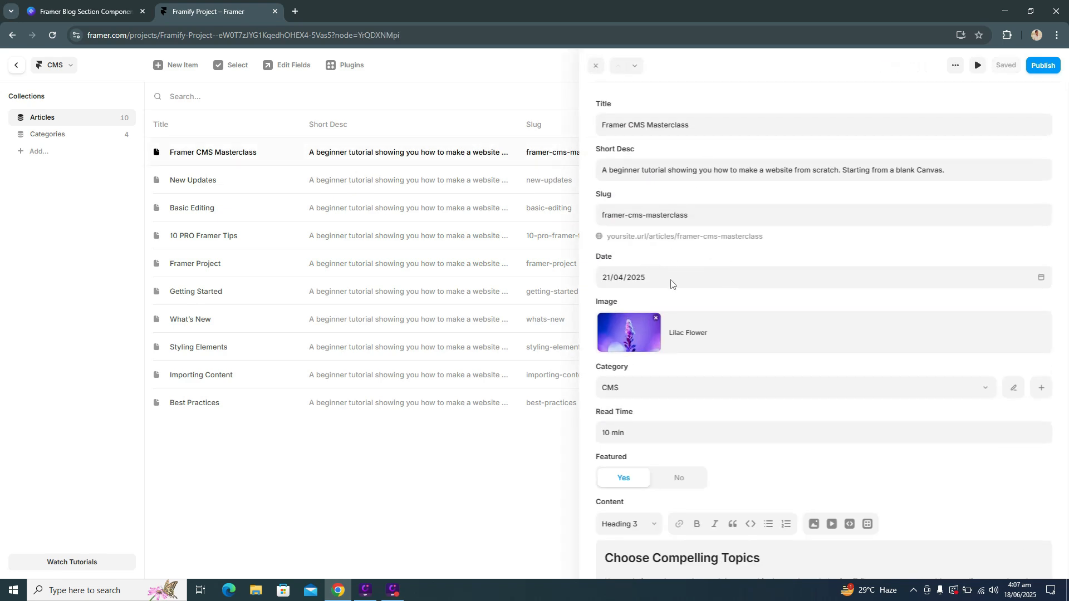
click(682, 478)
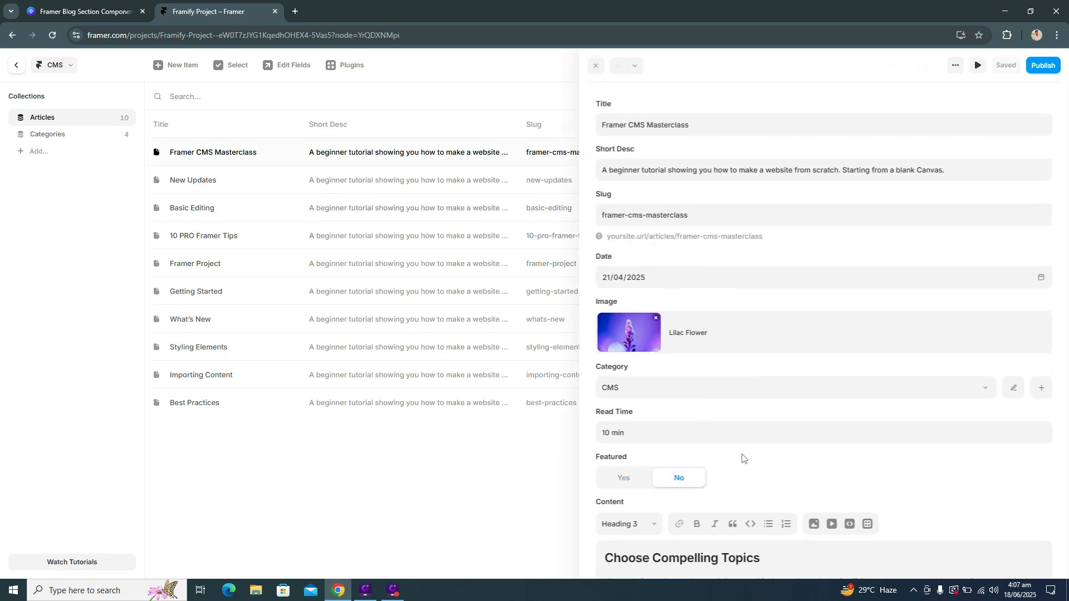
click(492, 464)
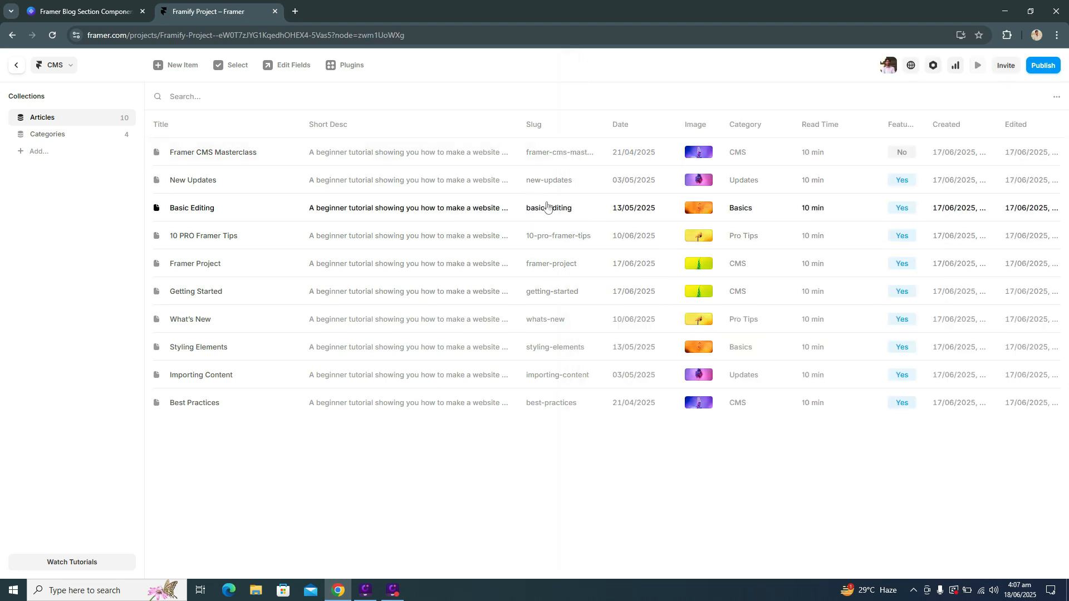
click(537, 240)
scroll(669, 275, down, 4)
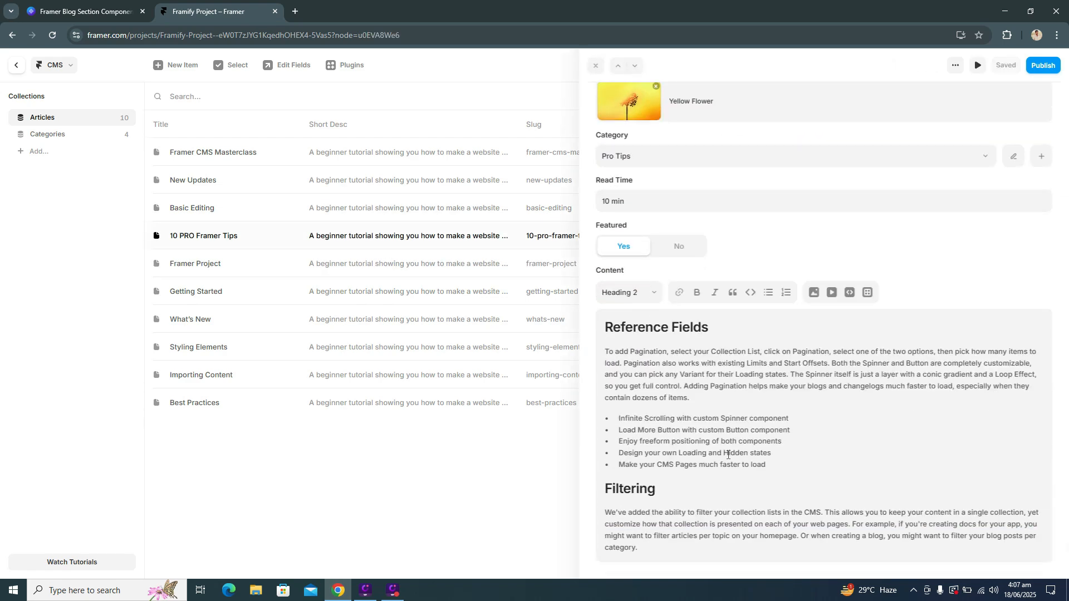
click(678, 246)
click(535, 473)
Set Featured to No for the Basic Editing and New Updates articles, and return to the blog page canvas.
click(522, 212)
click(679, 479)
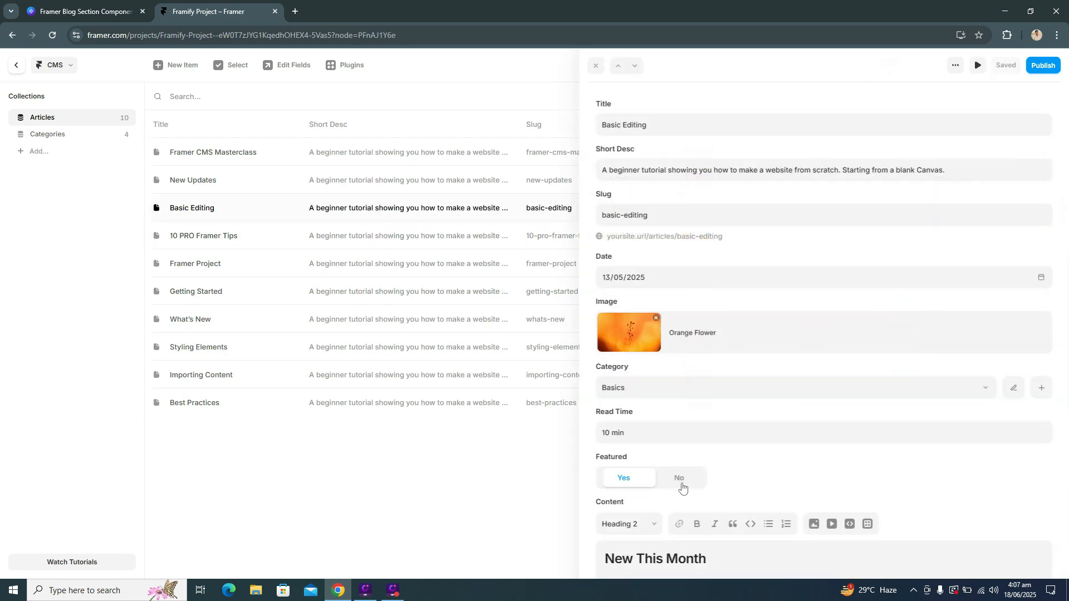
click(501, 181)
click(680, 478)
click(477, 484)
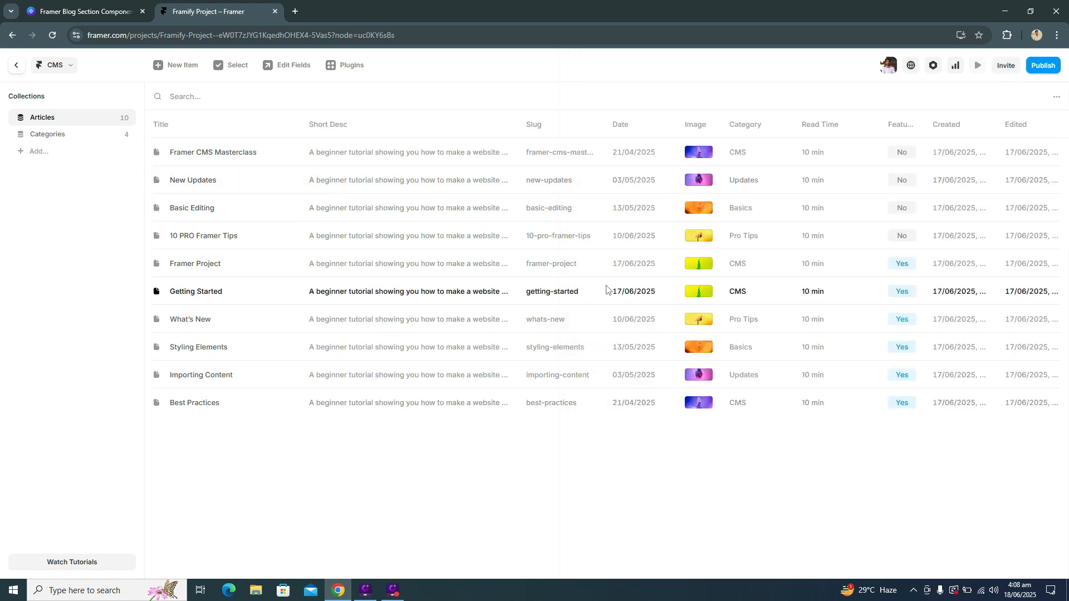
key(Escape)
Add a filter on the Featured field to the first-column Articles list.
scroll(432, 279, up, 3)
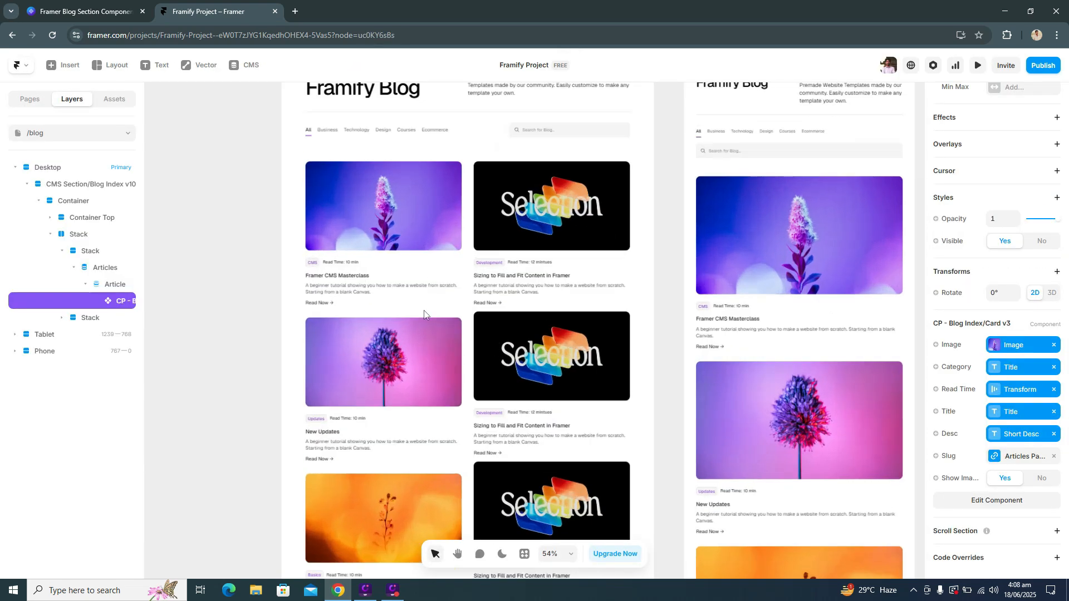
scroll(365, 304, up, 1)
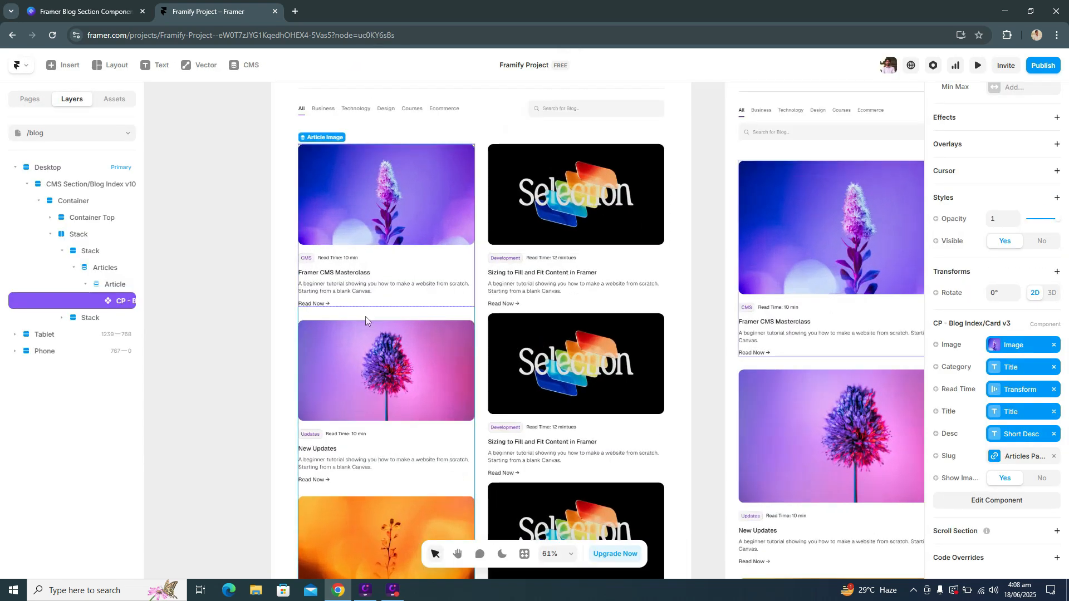
click(74, 268)
click(101, 268)
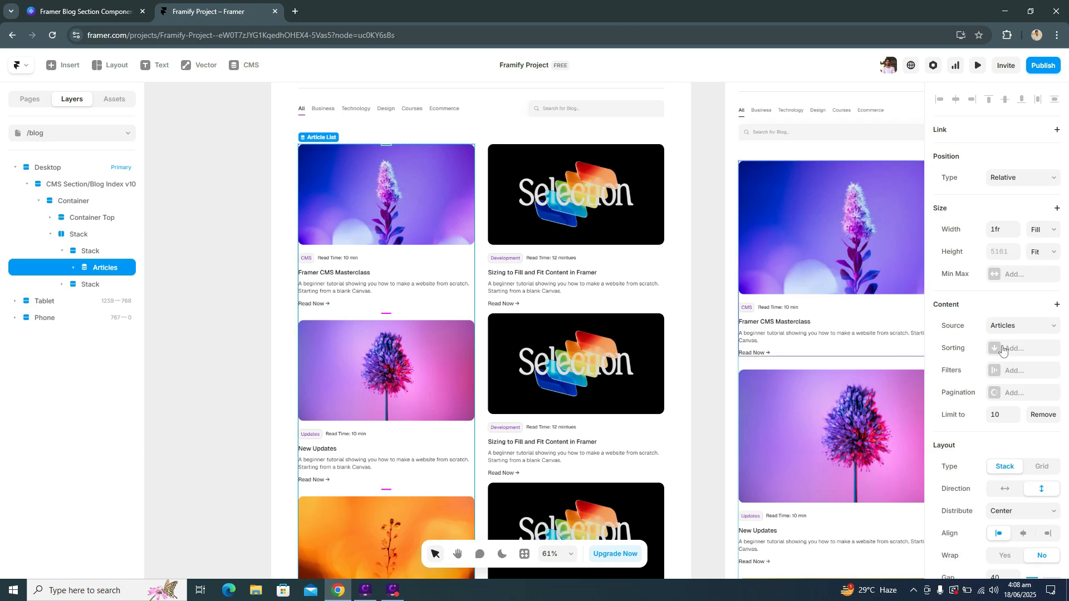
click(1014, 372)
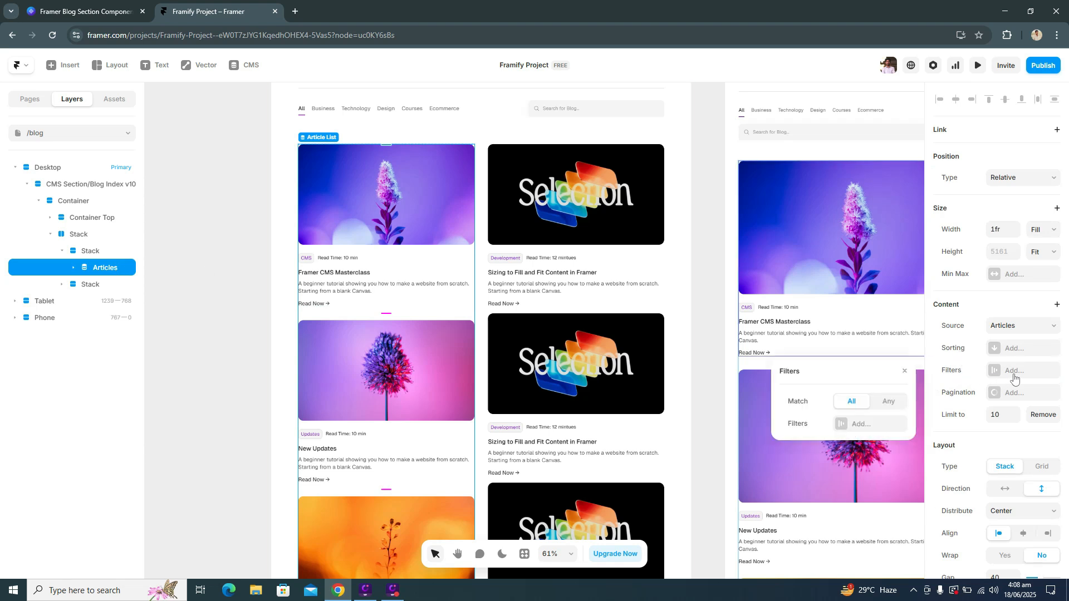
click(864, 426)
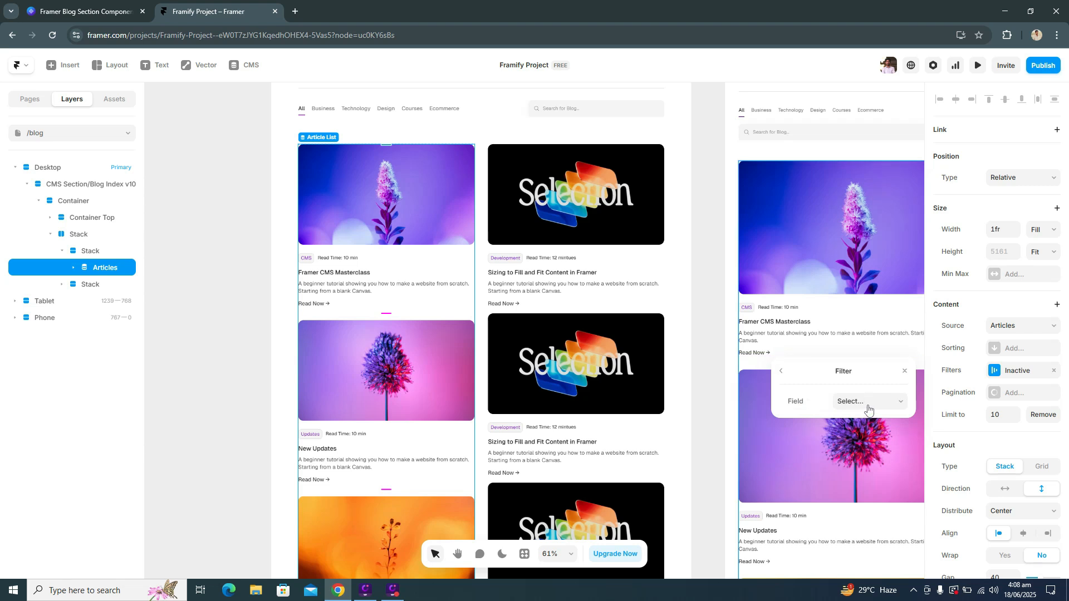
click(869, 410)
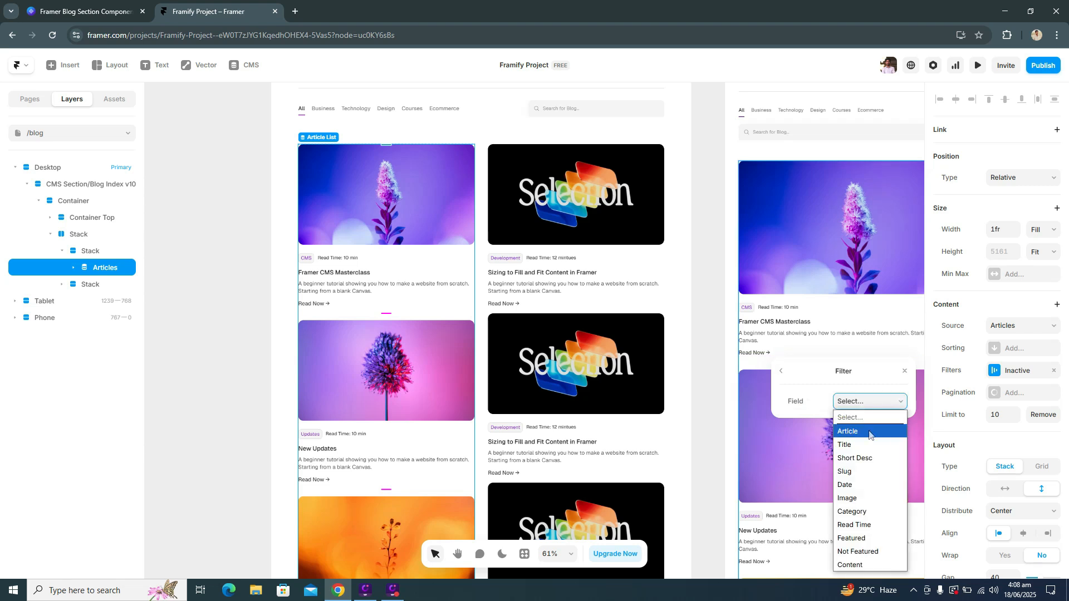
click(876, 538)
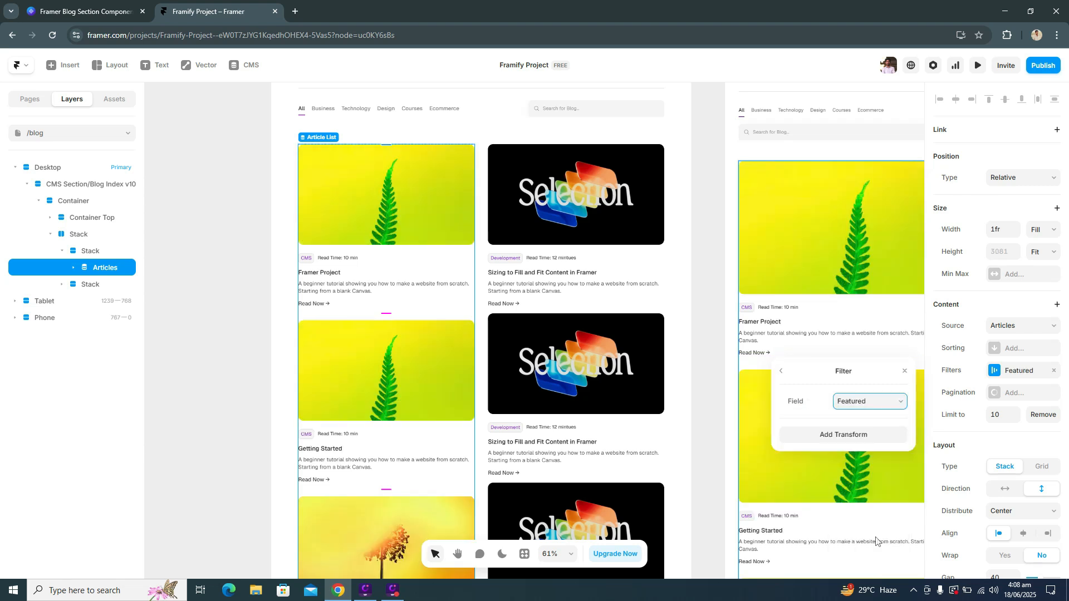
scroll(356, 356, down, 5)
scroll(360, 378, up, 3)
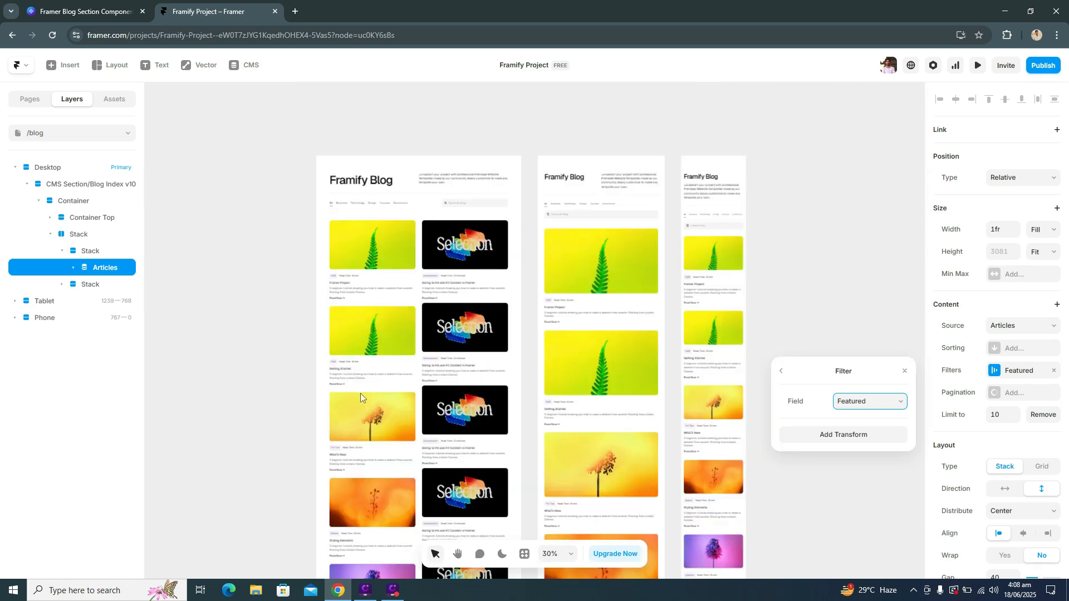
scroll(344, 328, up, 3)
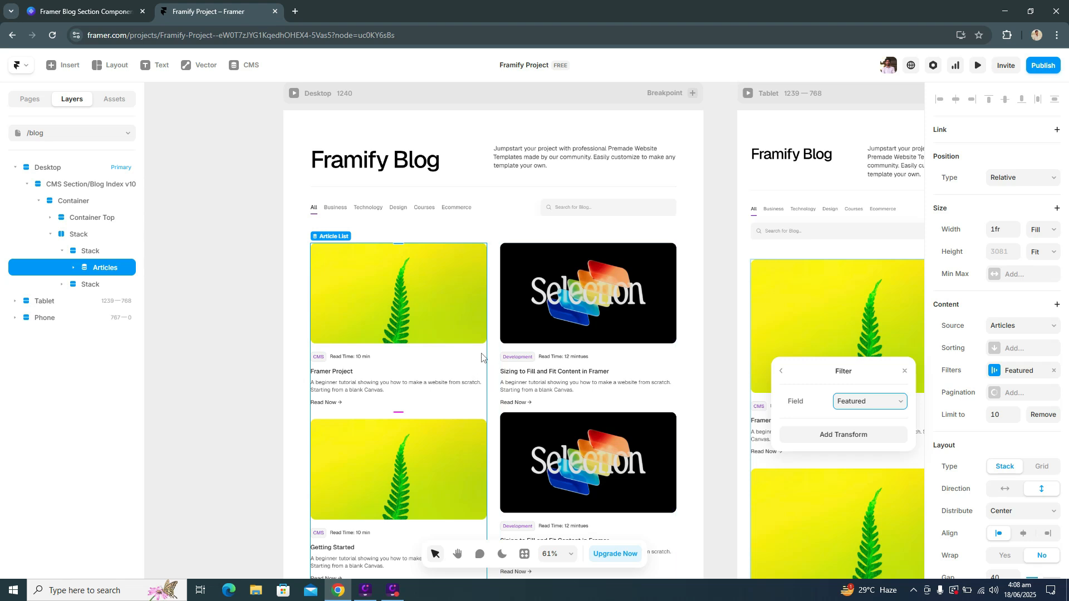
Move the first-column Articles list out of its wrapper stack and delete the emptied stack.
click(62, 250)
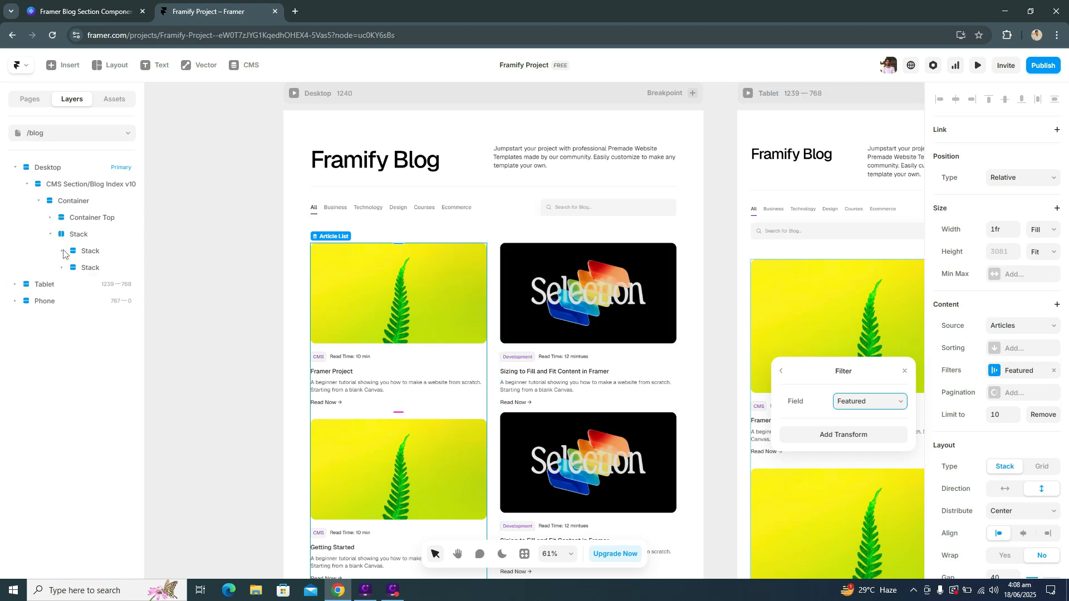
click(99, 251)
click(61, 253)
drag(102, 267, 107, 249)
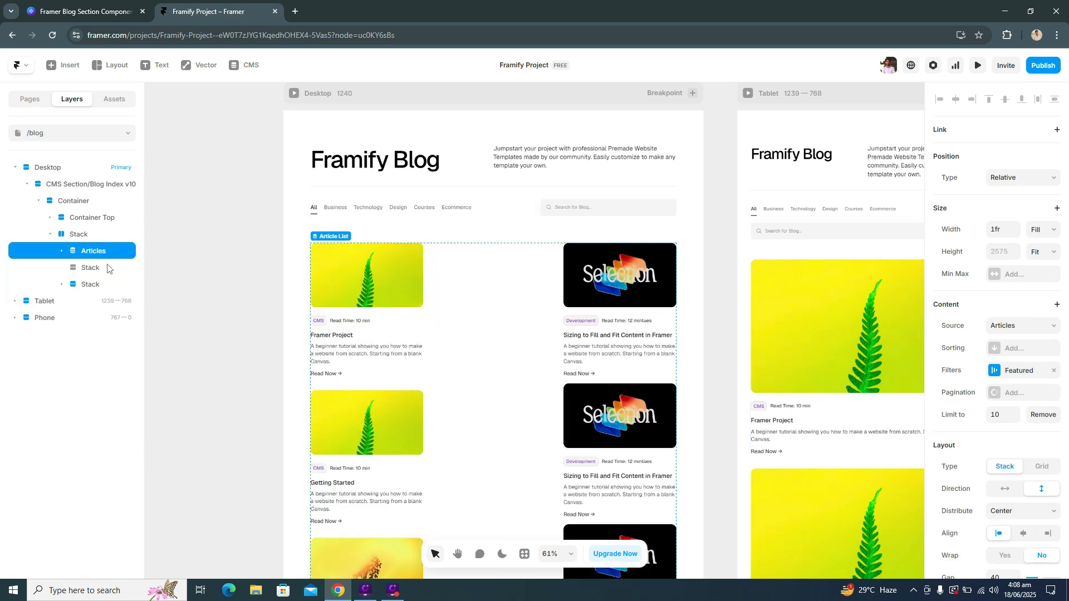
click(108, 267)
key(Delete)
Duplicate the Articles list as the second column and delete the old second-column stack of placeholder cards.
click(88, 253)
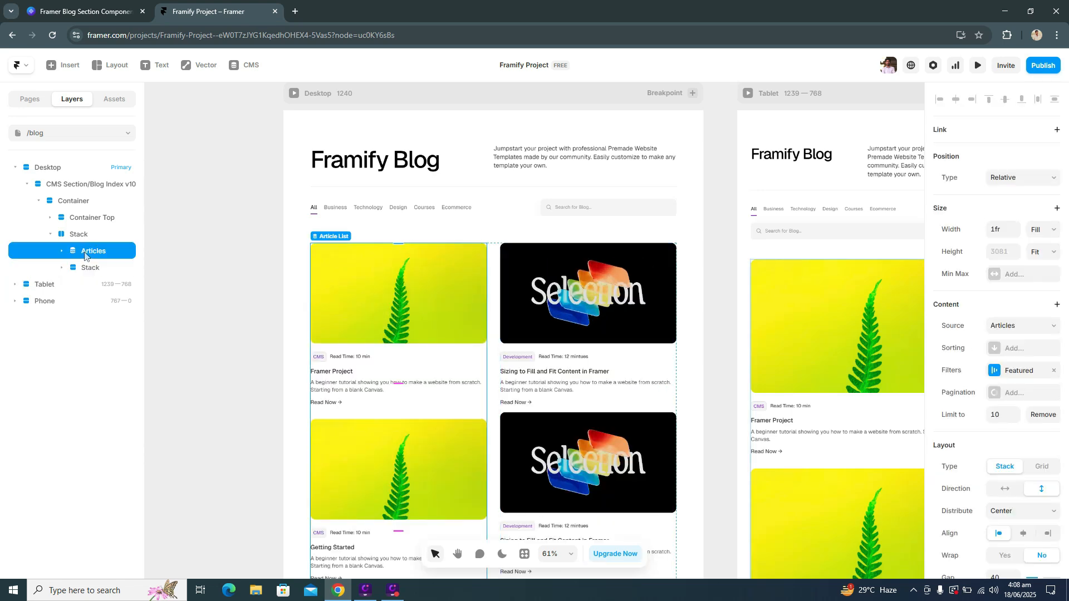
key(ctrl+d)
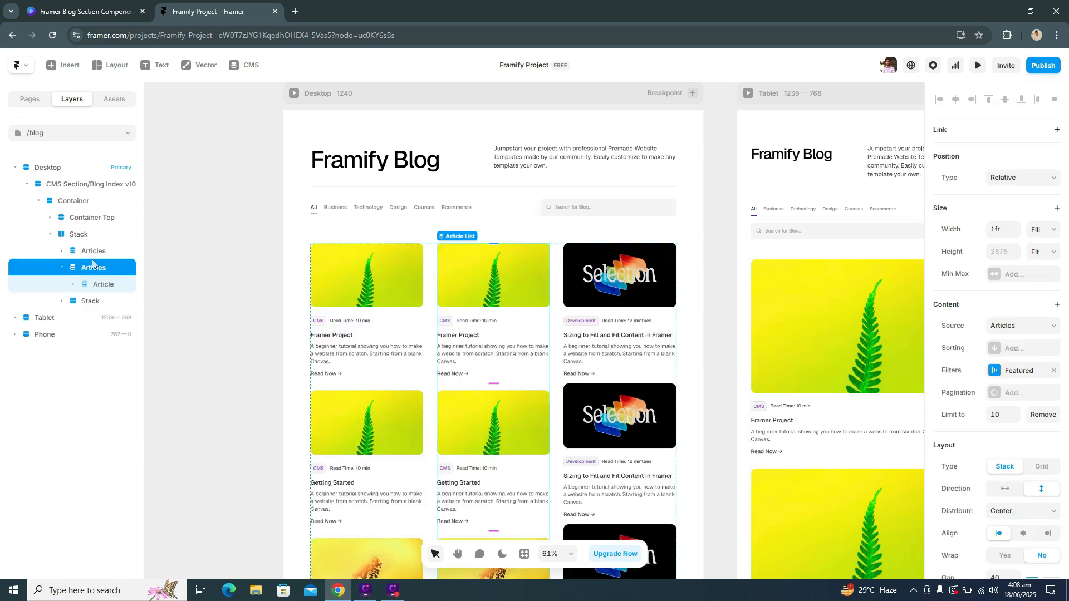
click(99, 302)
key(Delete)
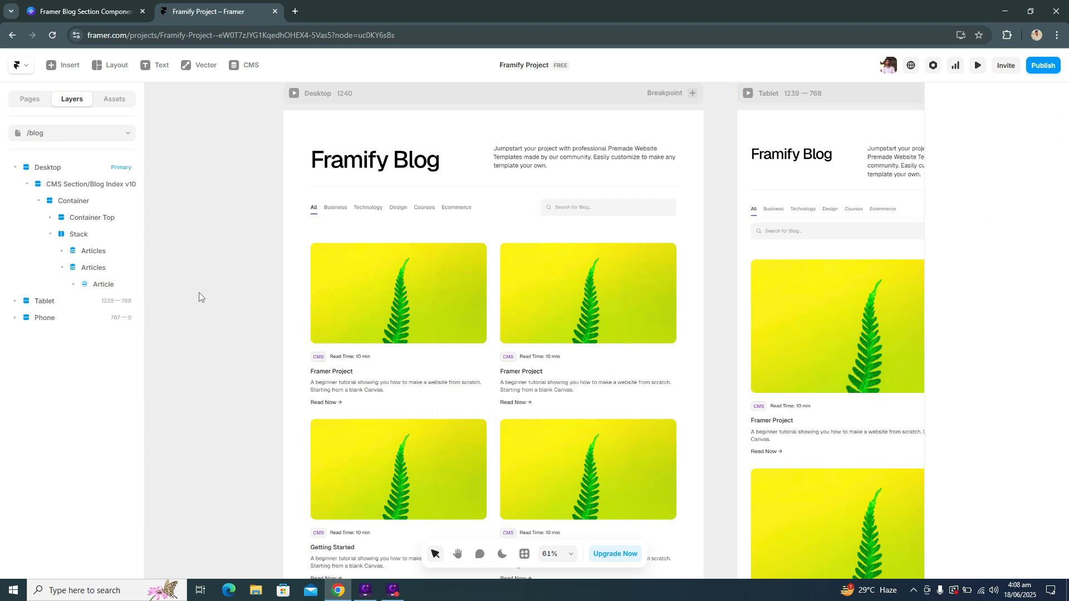
Replace the second-column Articles list's Featured filter with a Not Featured filter.
click(603, 425)
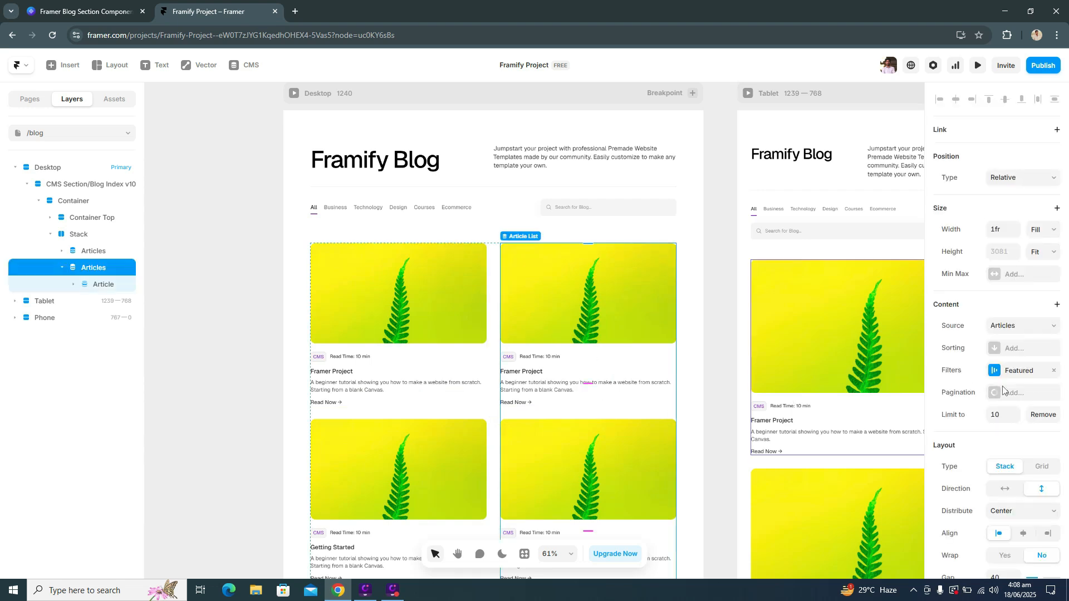
click(1053, 371)
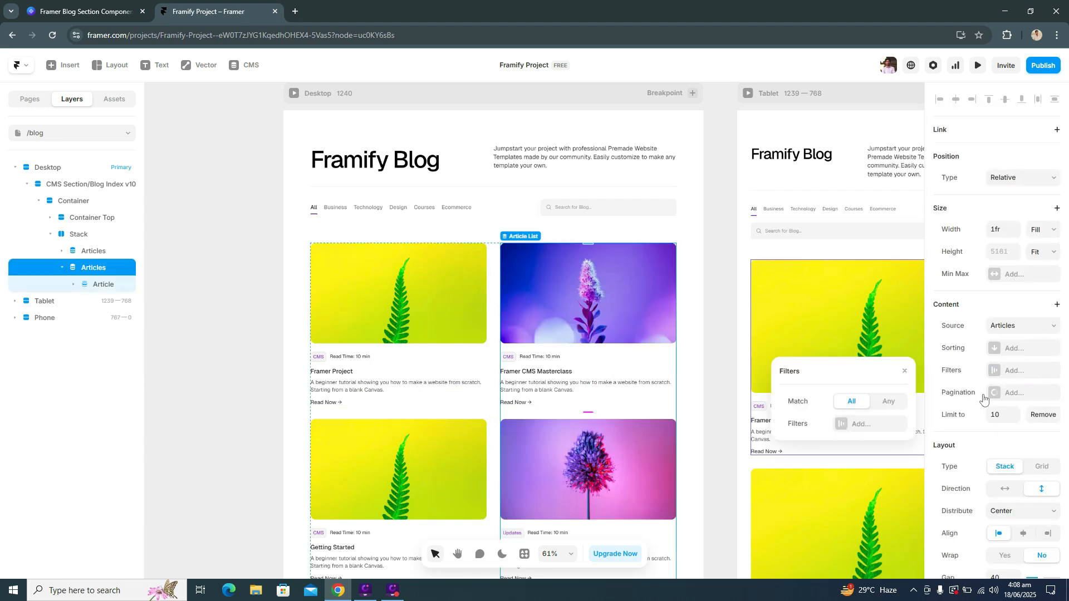
click(884, 424)
click(869, 401)
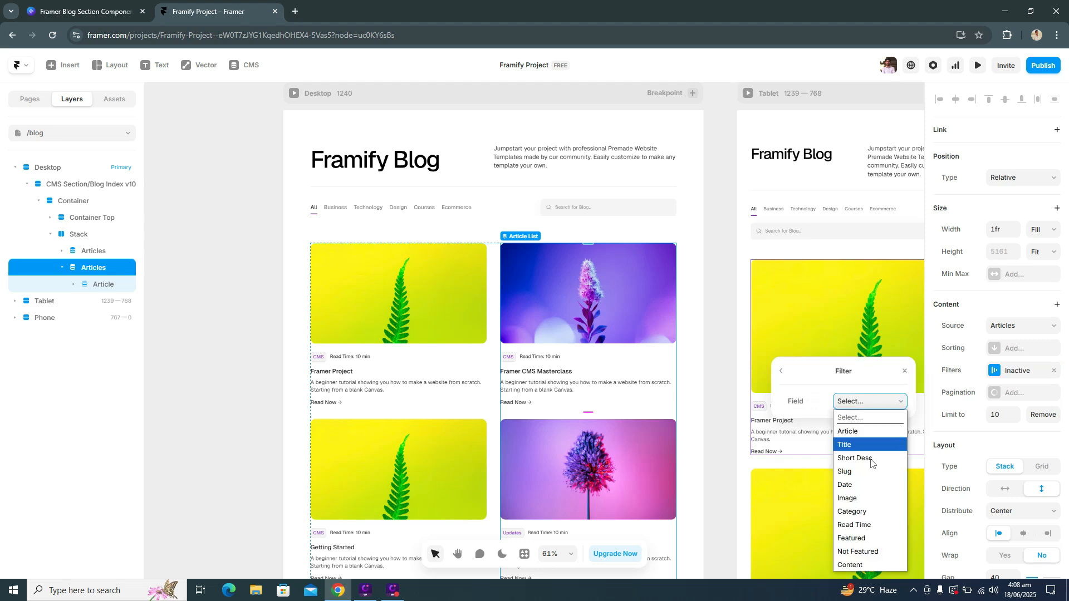
click(870, 552)
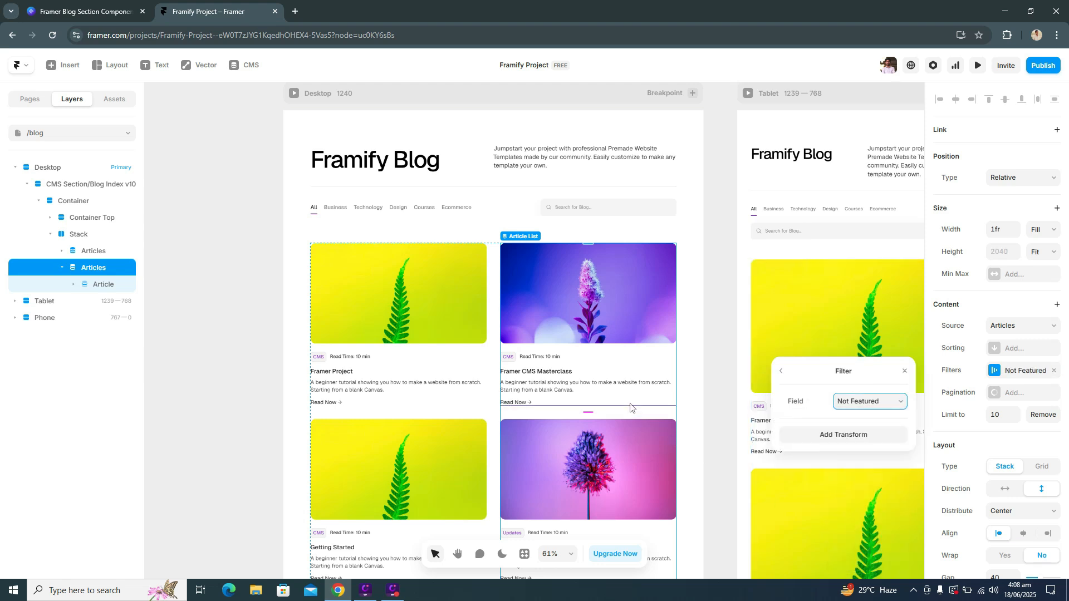
click(707, 384)
Review the Featured values in the Articles collection and return to the blog page canvas.
click(244, 65)
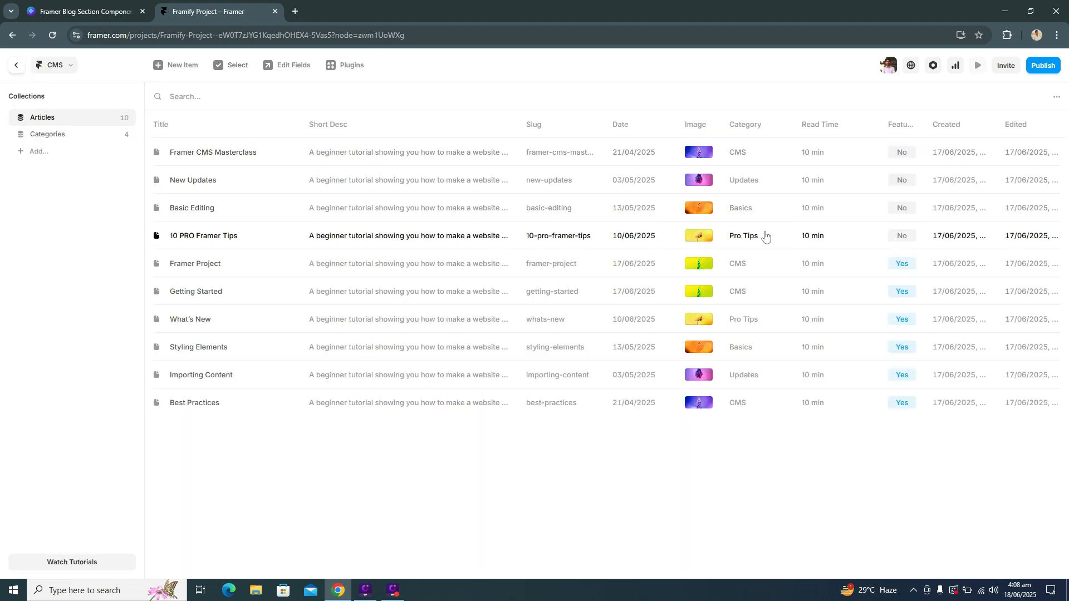
click(14, 74)
scroll(600, 439, down, 1)
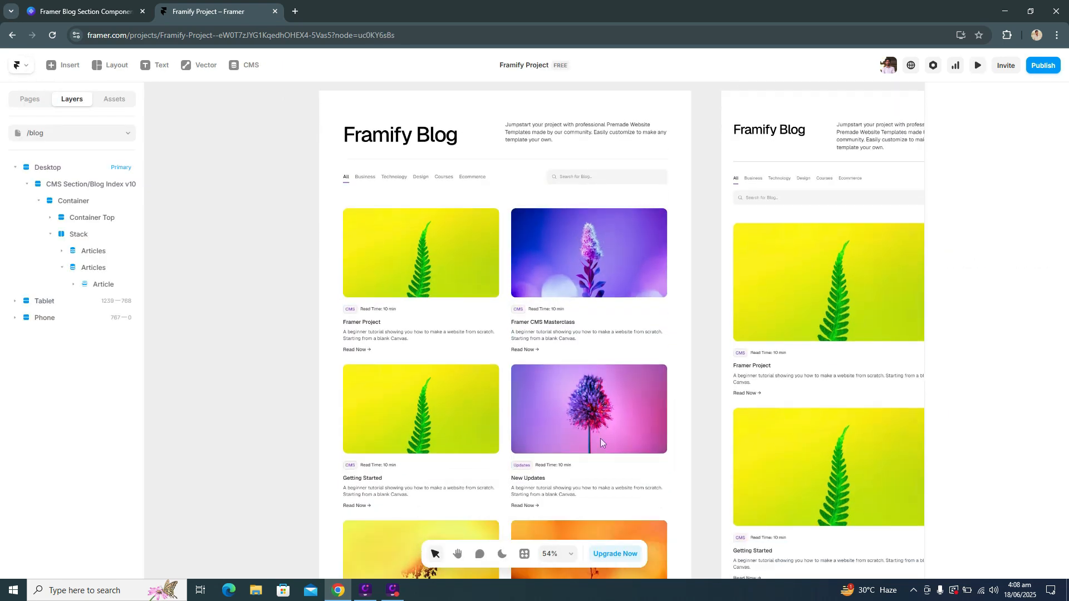
Set the image visibility property of the second-column blog card to No.
click(582, 296)
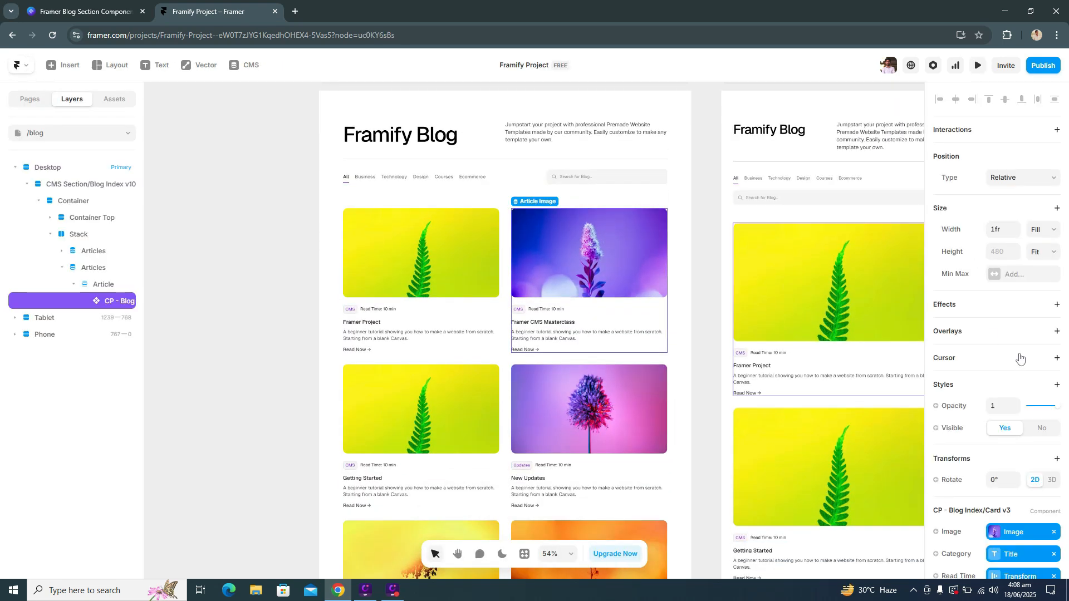
scroll(1020, 358, down, 3)
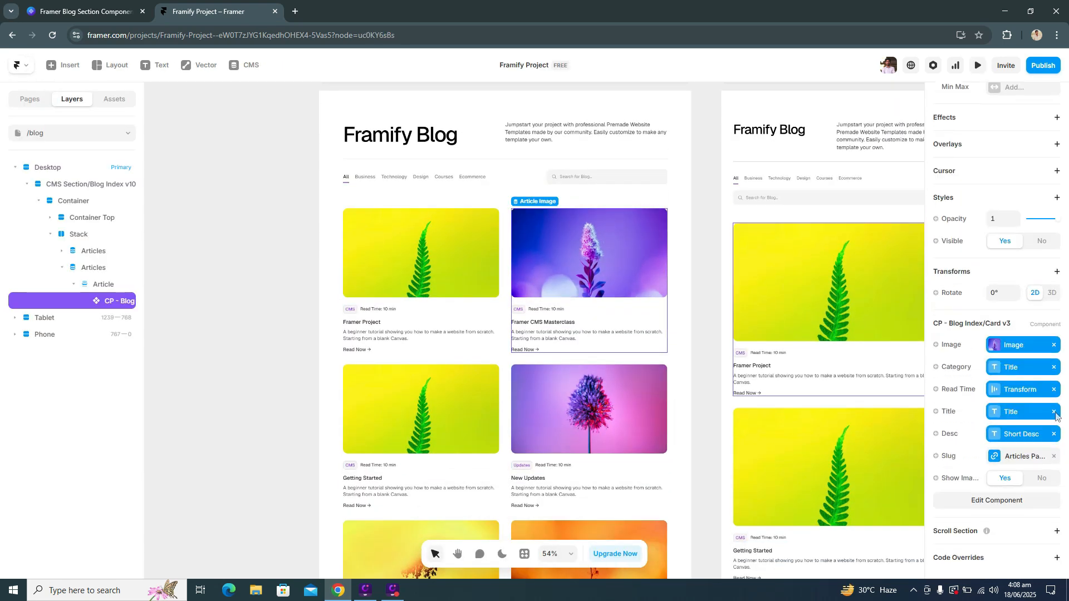
click(1041, 478)
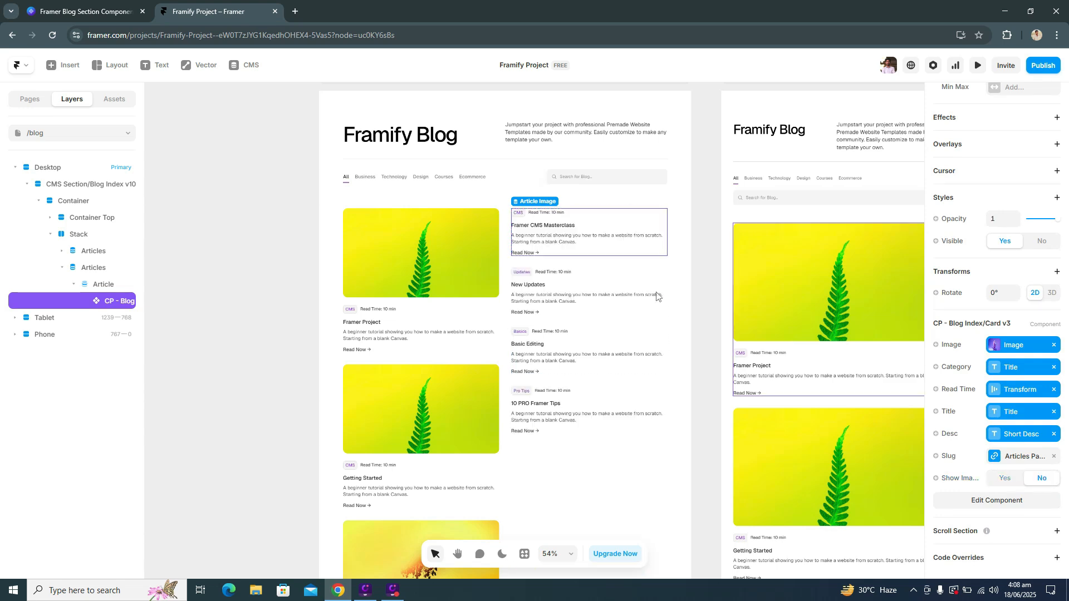
click(317, 353)
Preview the blog page, examine both article columns along its full length, and return to the canvas.
scroll(504, 390, down, 5)
scroll(509, 427, up, 6)
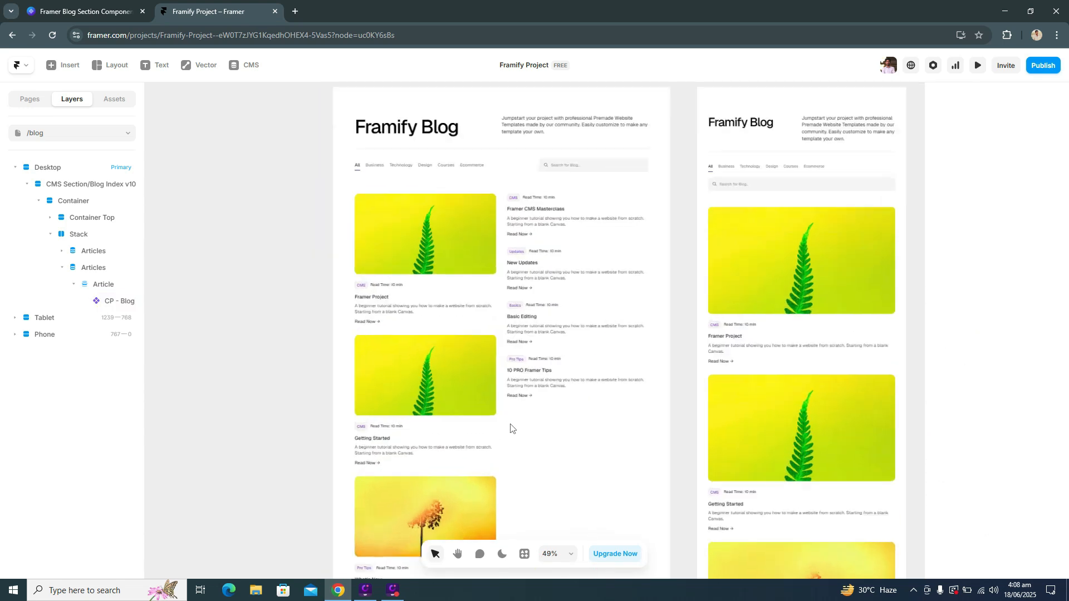
scroll(513, 431, down, 3)
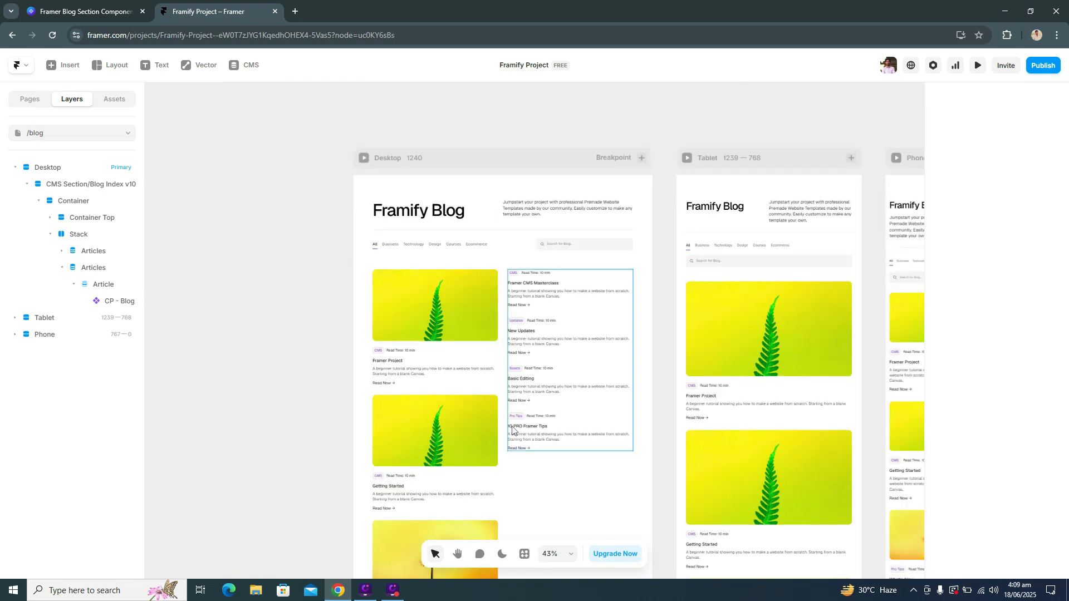
scroll(543, 348, down, 2)
key(ctrl+p)
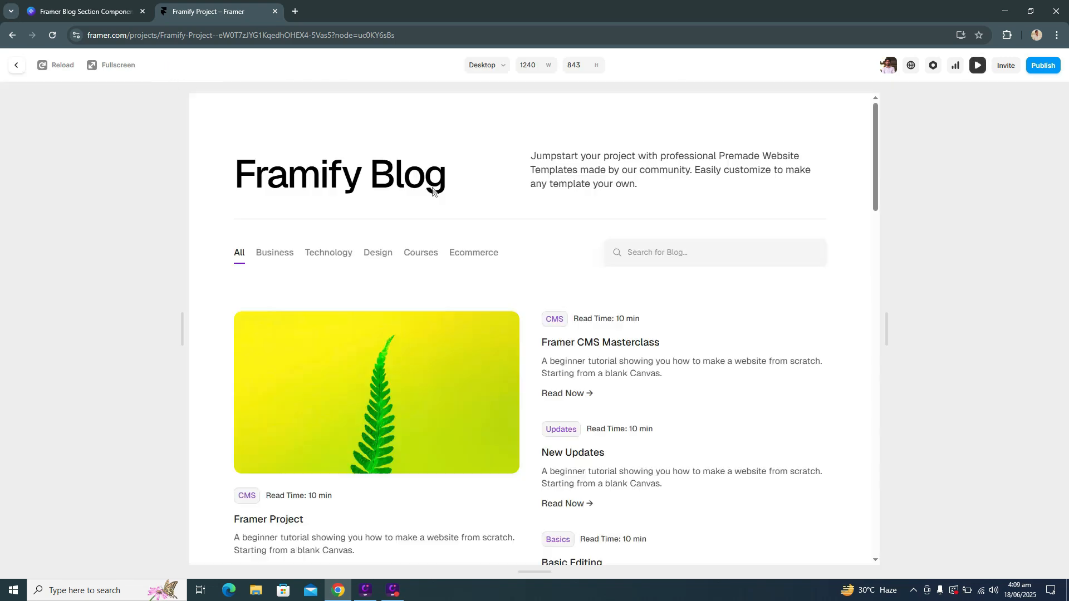
scroll(682, 267, down, 15)
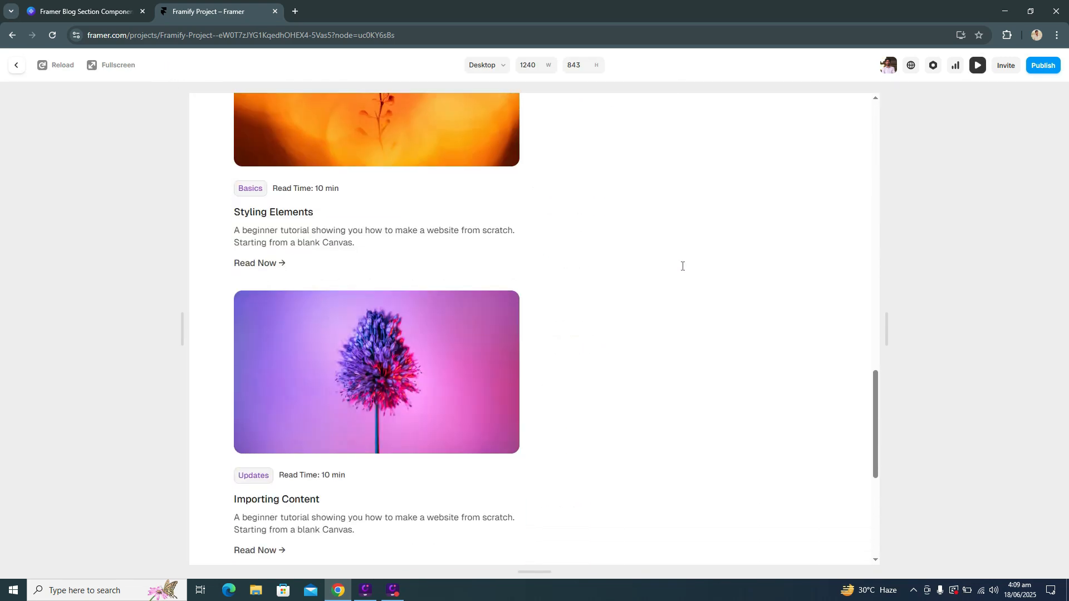
scroll(683, 266, up, 8)
scroll(682, 267, up, 10)
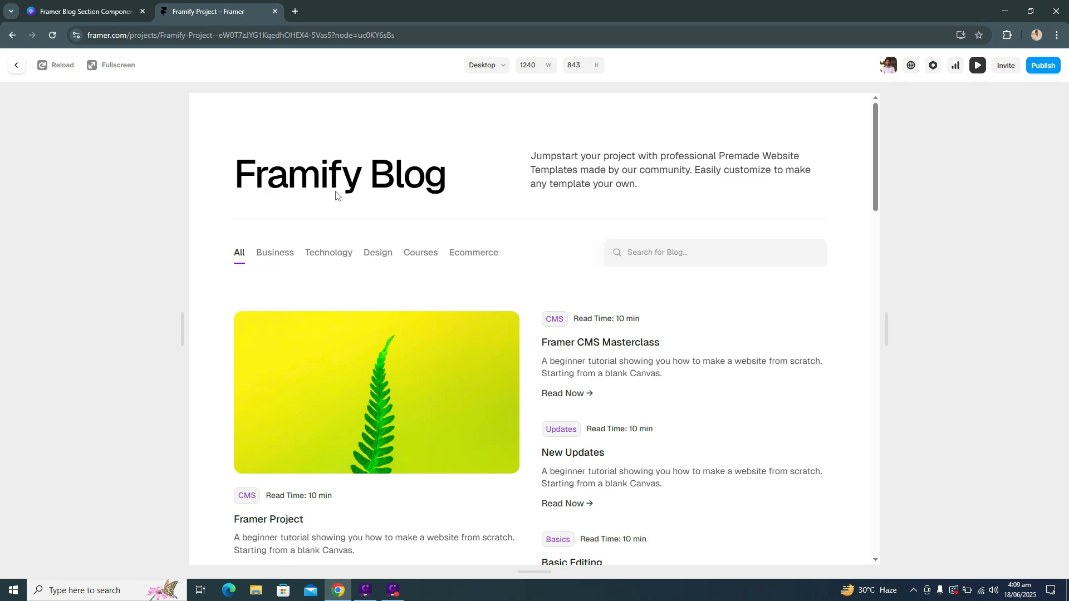
key(Escape)
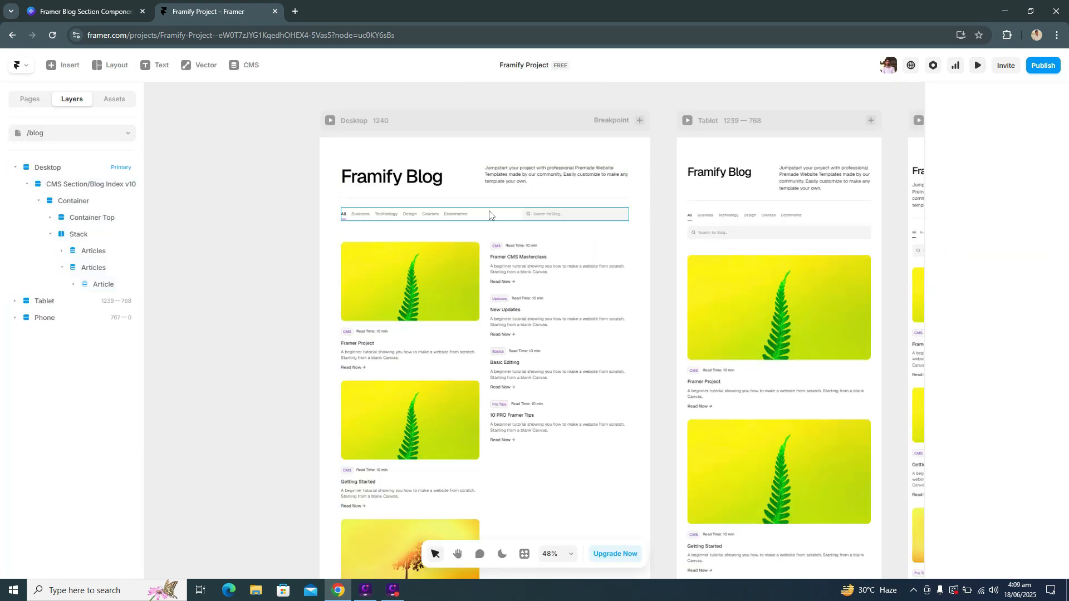
Rename the /blog page to /artciles.
click(27, 100)
click(17, 169)
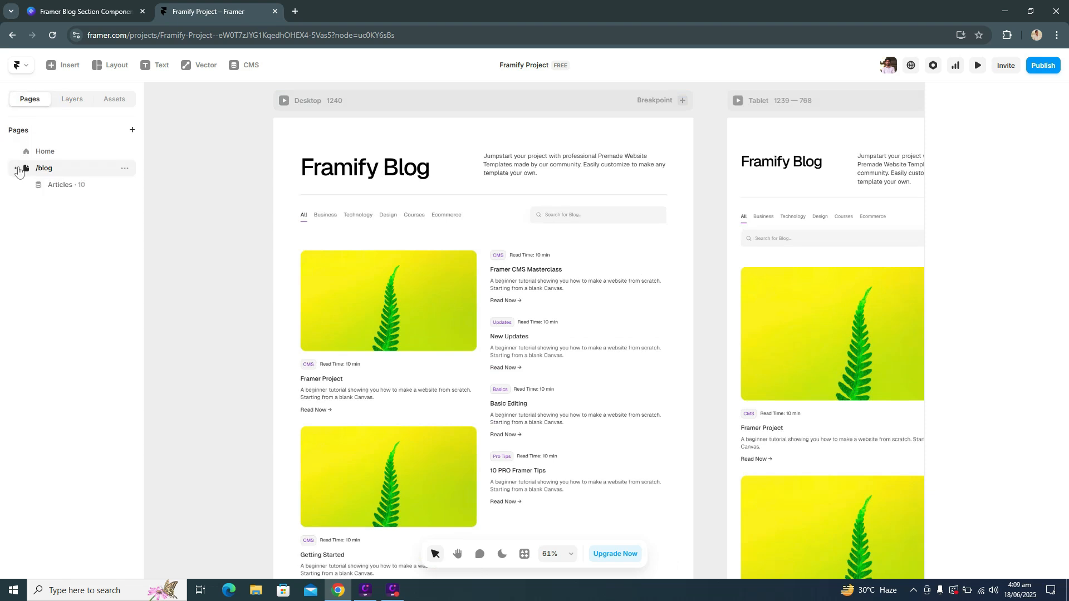
double_click(64, 172)
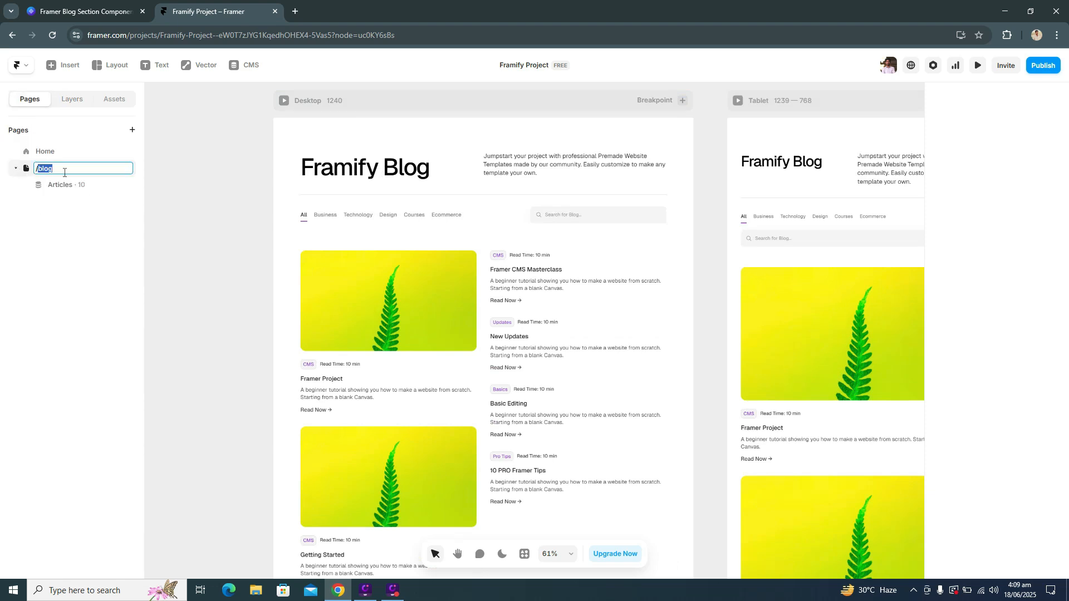
text(/artciles)
key(Return)
Open the Articles detail template page and remove the default article content from its desktop layout.
click(68, 184)
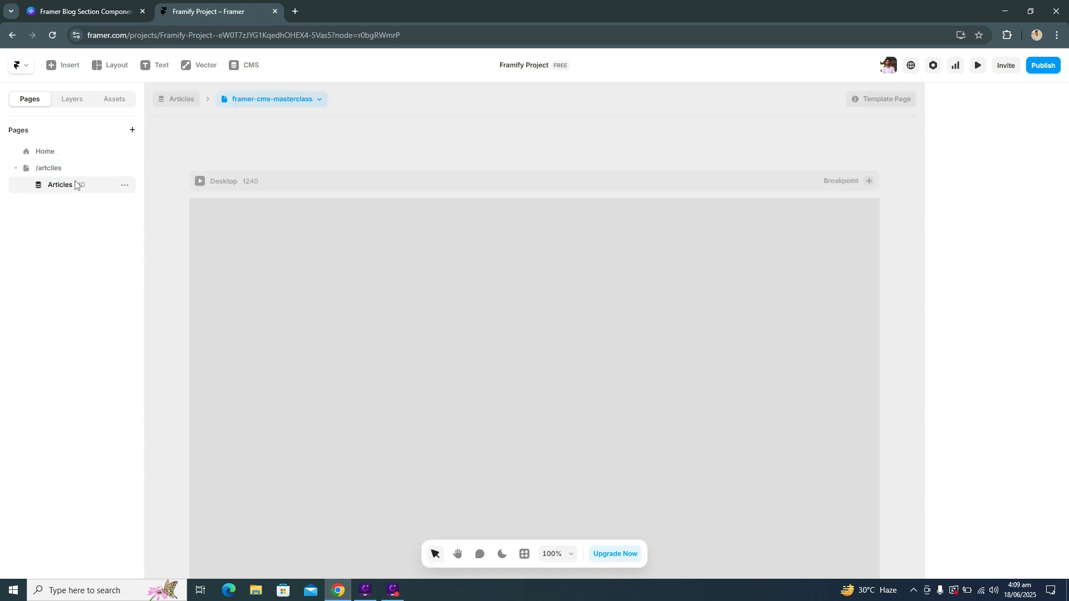
scroll(432, 249, down, 5)
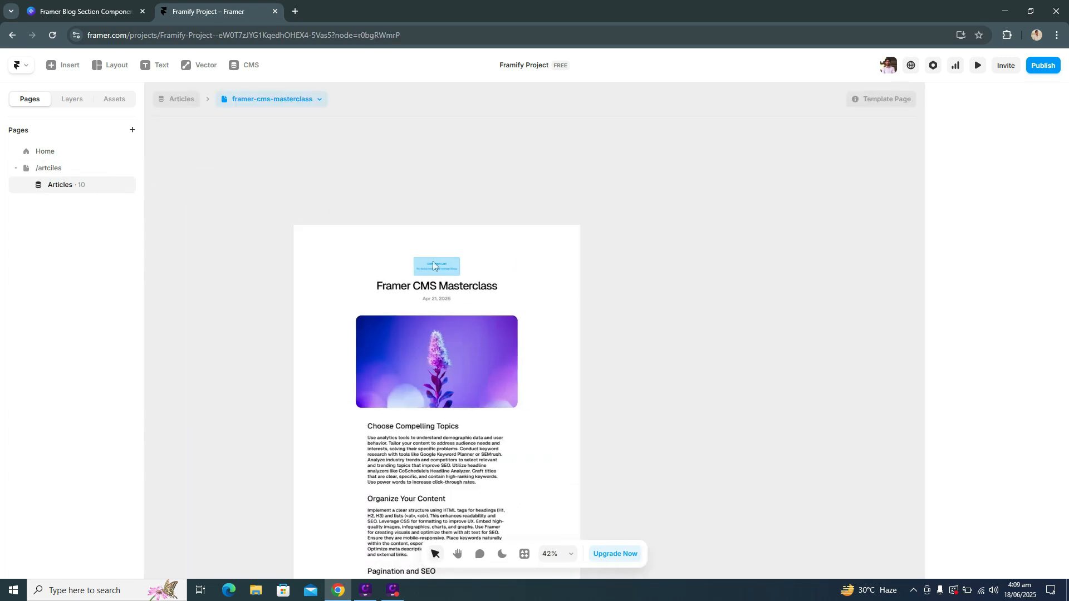
click(429, 209)
click(572, 216)
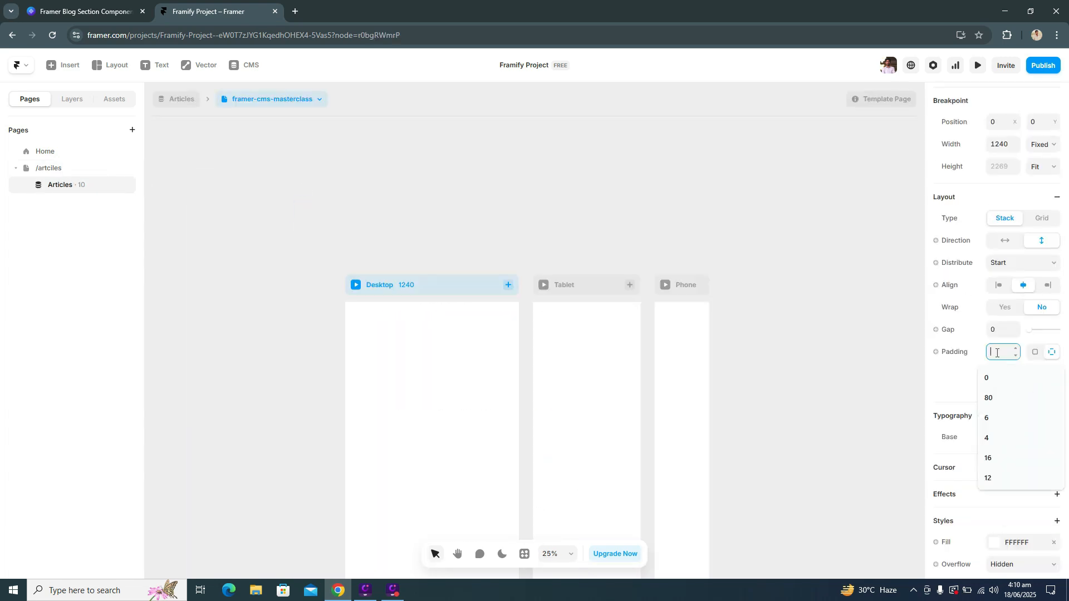
click(840, 363)
Insert the Blog Detail v1 section from the Framify plugin's Blog Detail category into the Articles detail page.
click(526, 554)
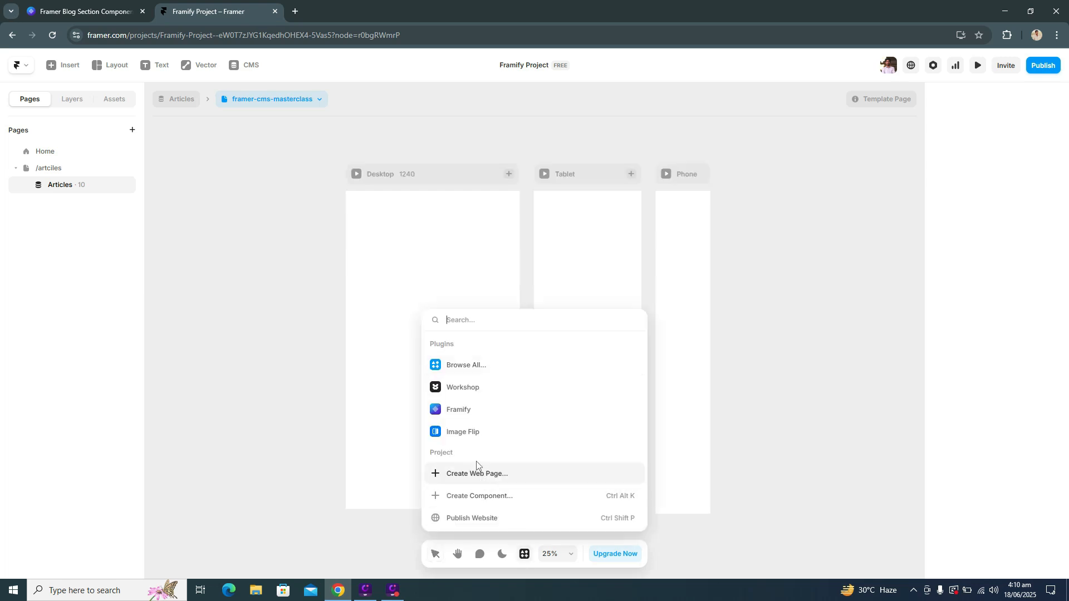
click(464, 408)
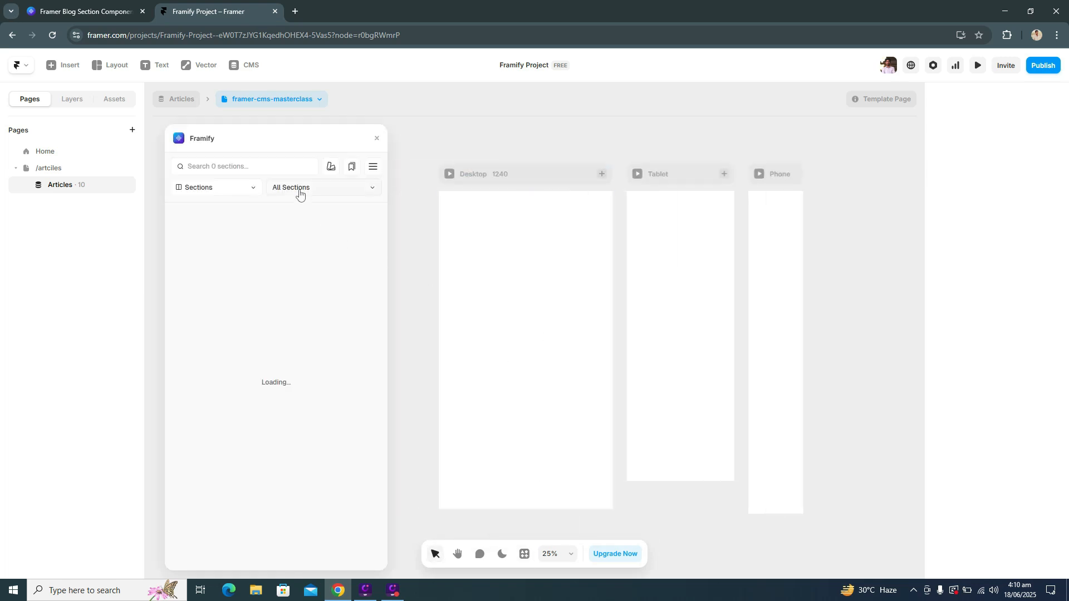
click(299, 191)
click(306, 194)
click(306, 195)
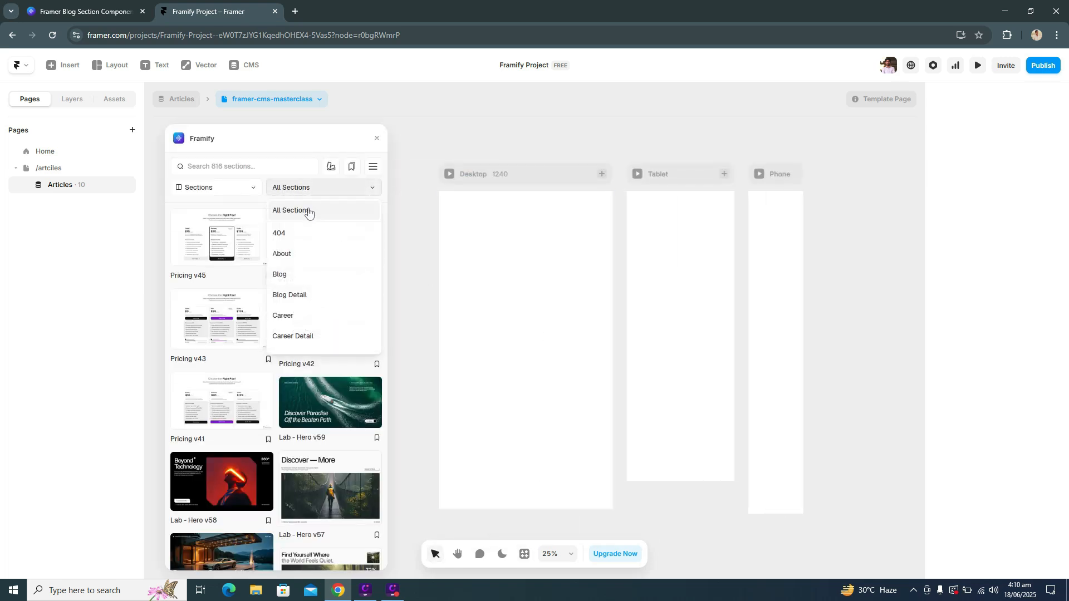
click(307, 293)
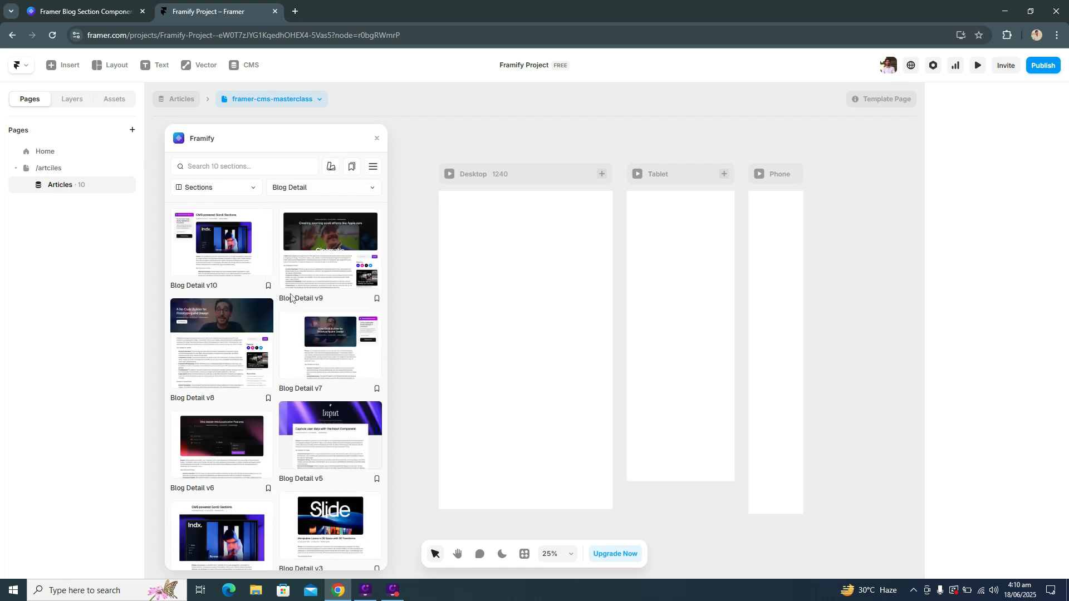
scroll(290, 298, down, 3)
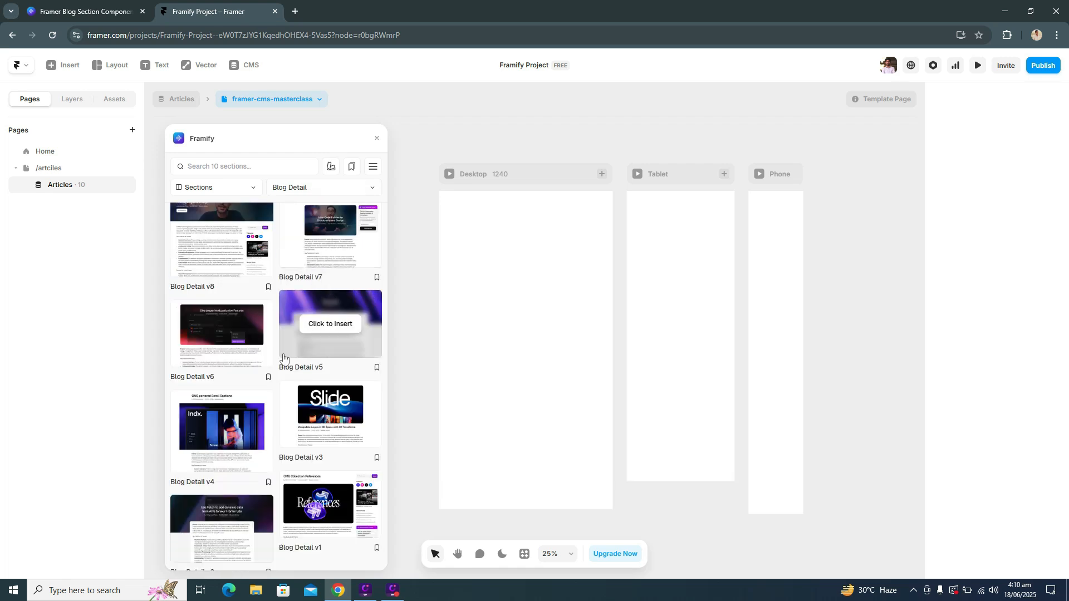
mouse_move(291, 500)
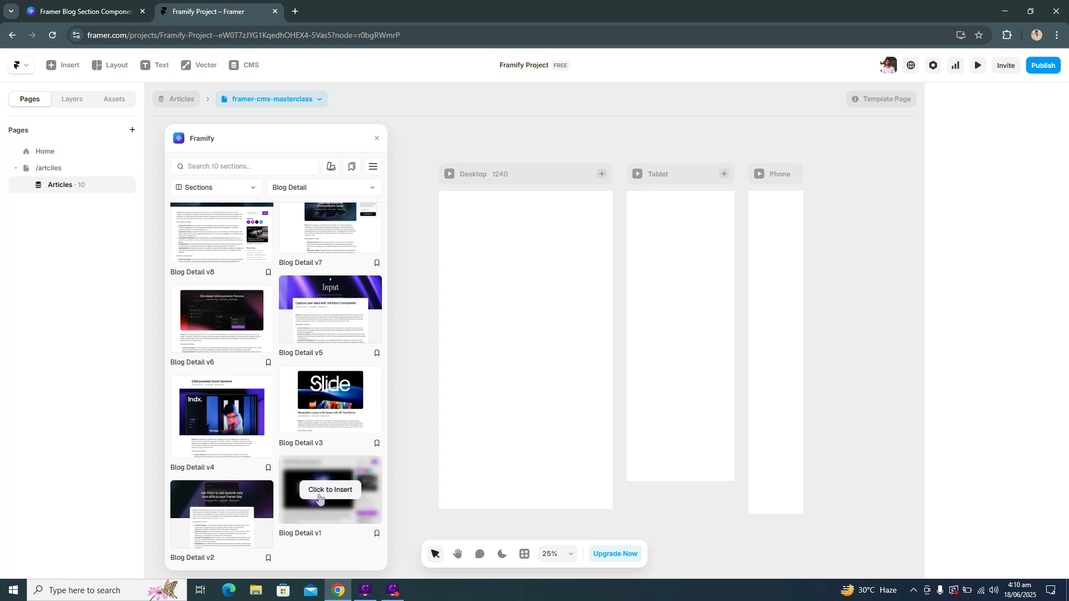
click(319, 490)
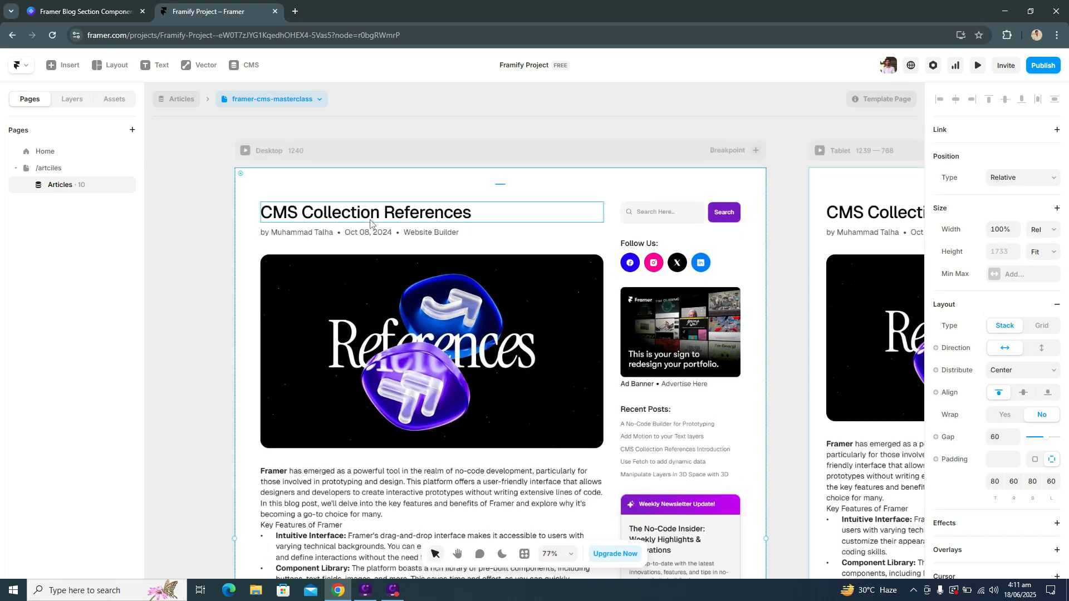
Bind the content of the detail page's "CMS Collection References" heading to the Title field.
click(348, 214)
scroll(988, 354, down, 4)
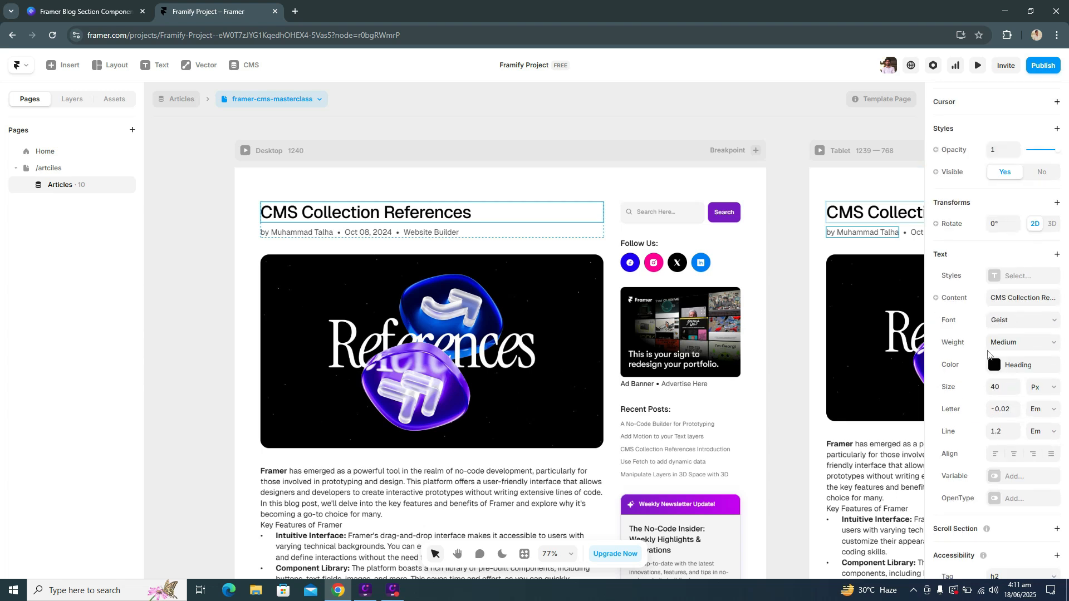
click(947, 302)
mouse_move(960, 342)
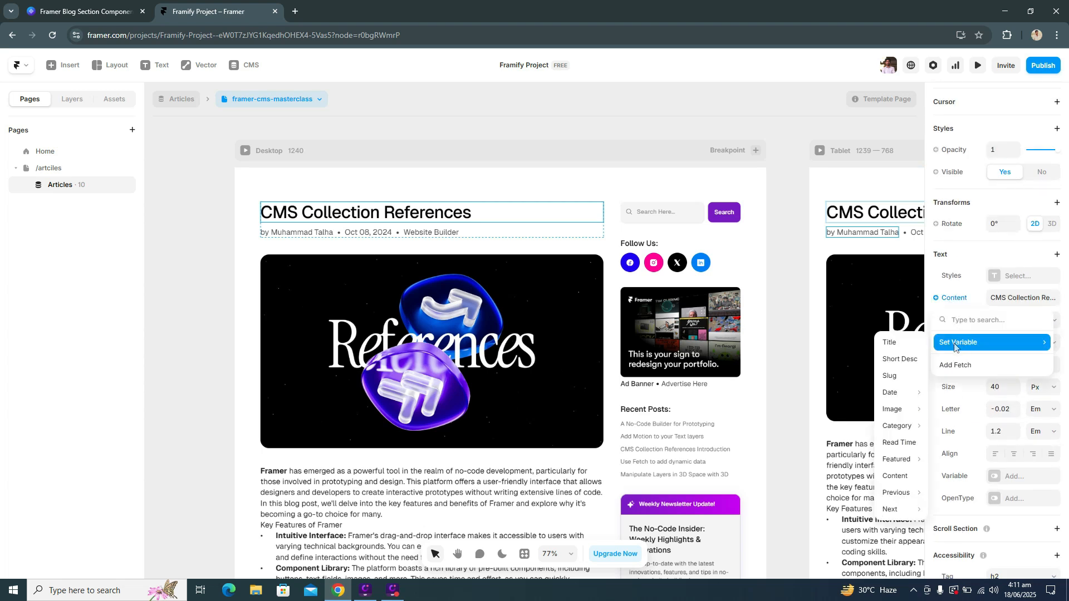
click(919, 344)
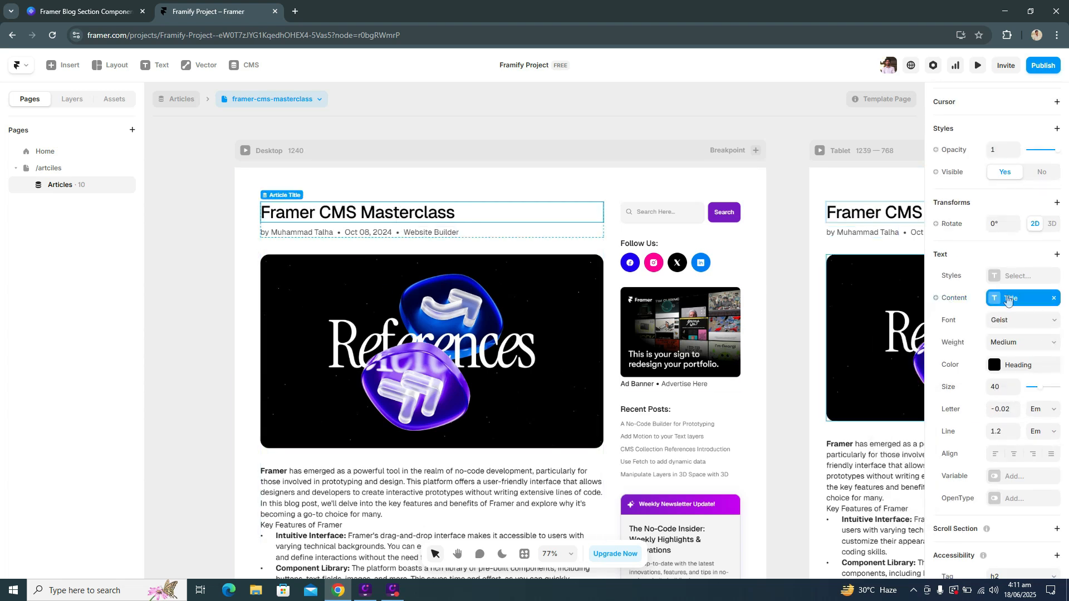
Apply the H2 / Medium text style to the article title heading.
click(1019, 277)
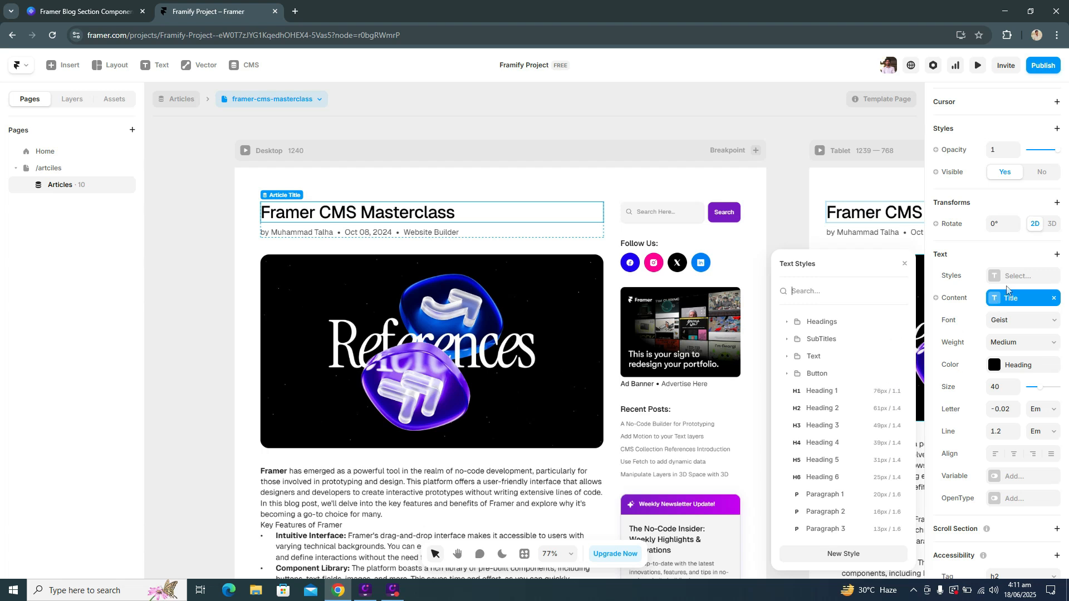
click(834, 323)
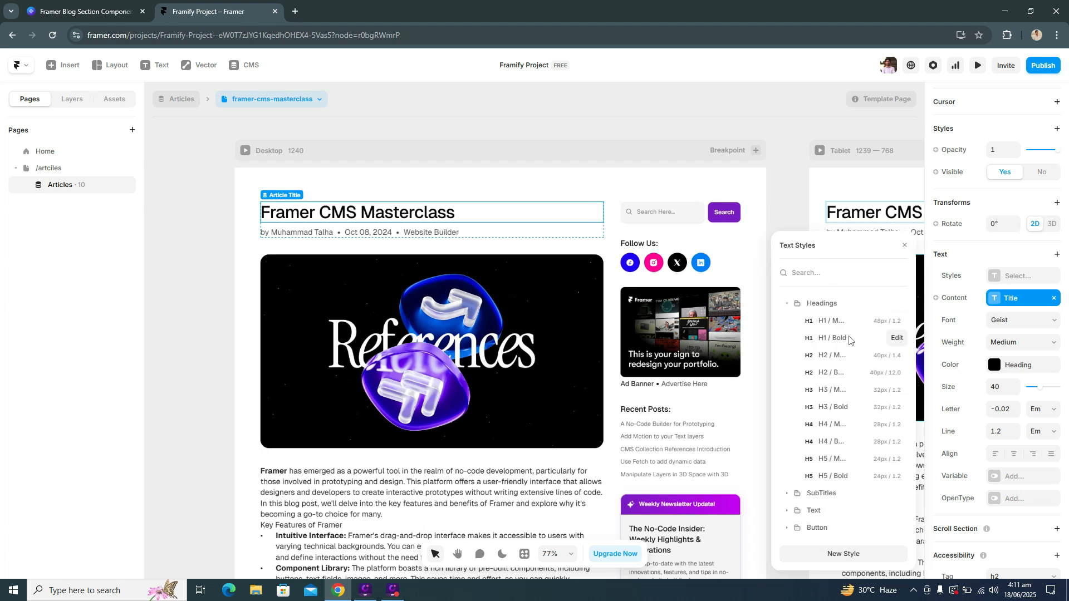
click(846, 361)
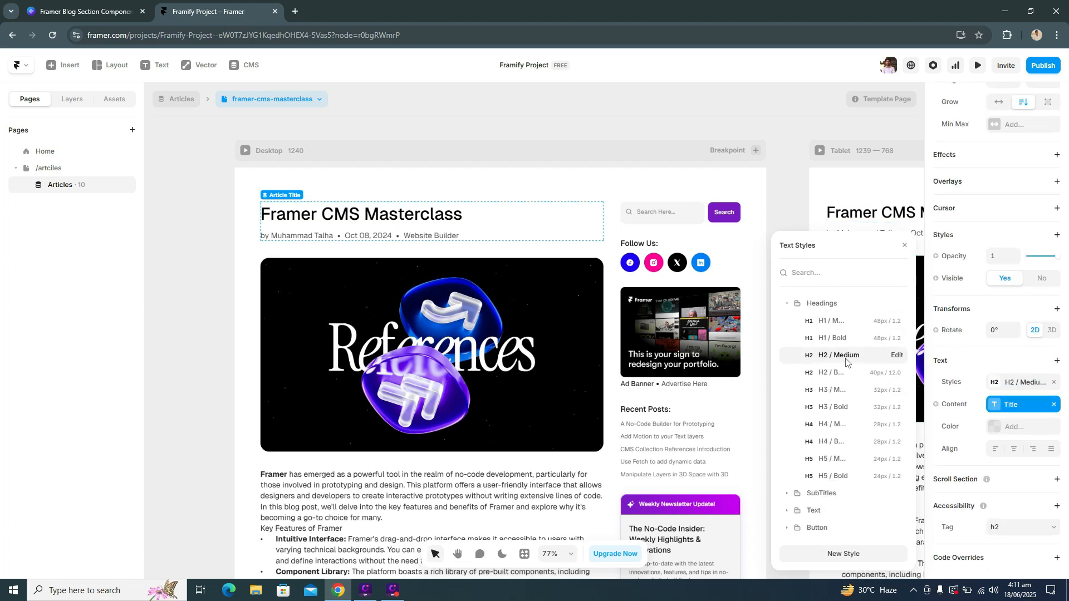
click(215, 224)
Bind the "Oct 08, 2024" text under the title to the Articles Date field using the Format option.
scroll(416, 270, up, 2)
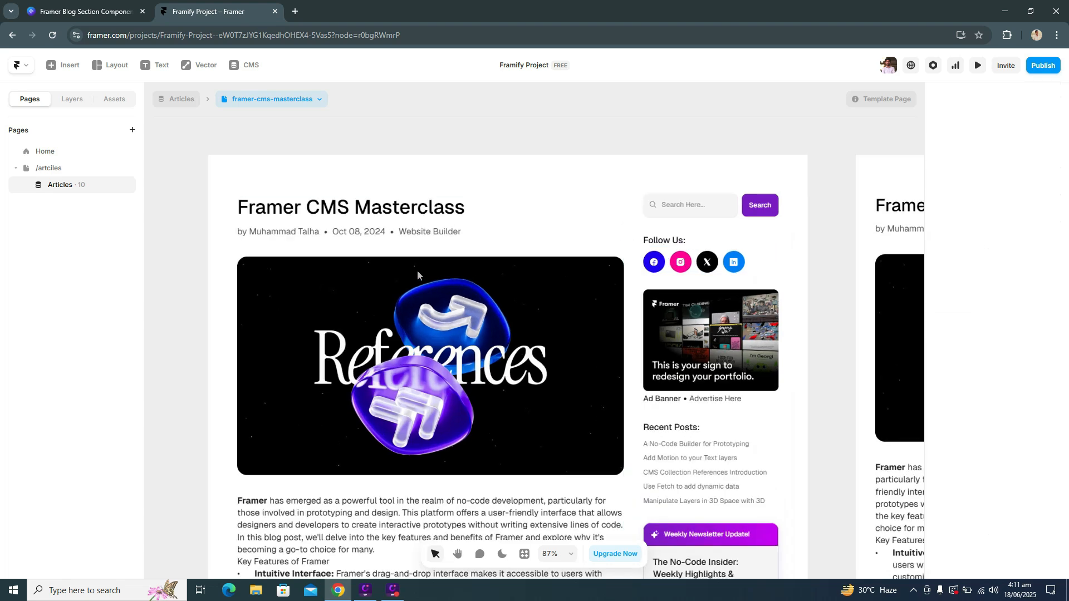
click(358, 231)
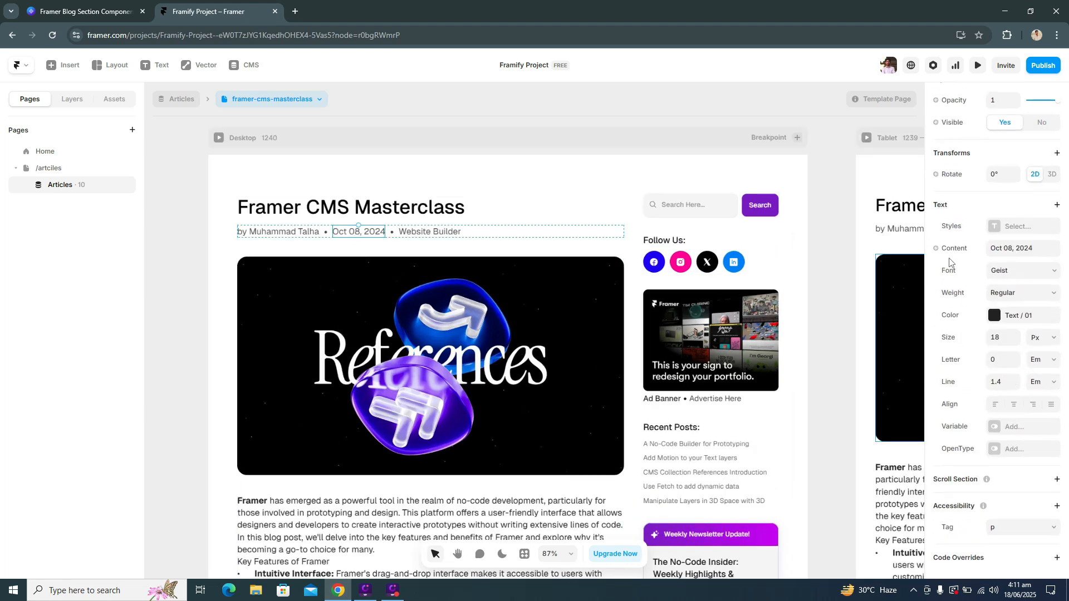
click(952, 248)
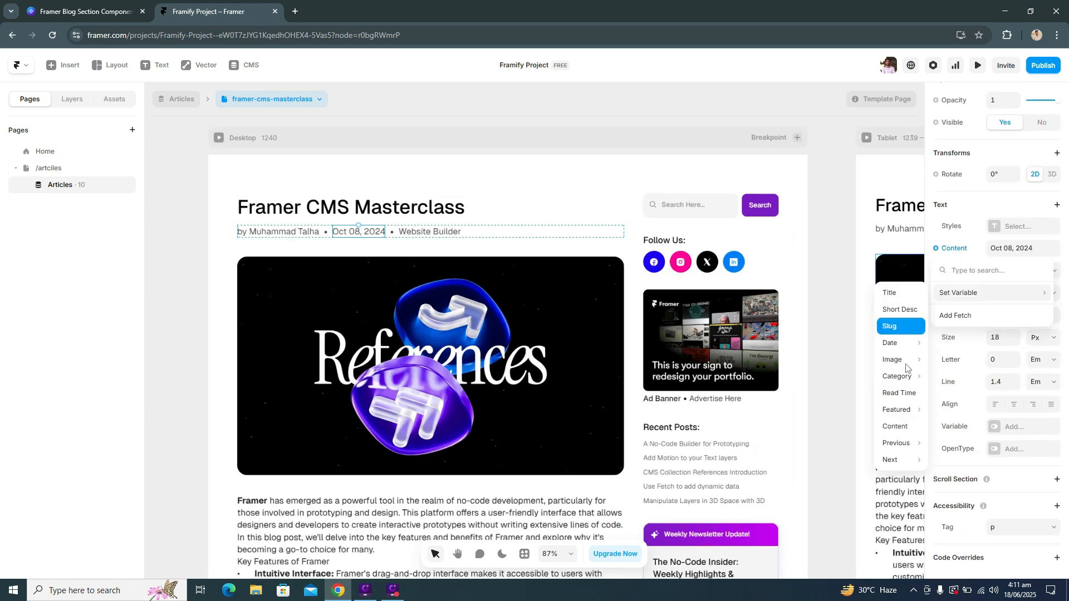
mouse_move(899, 343)
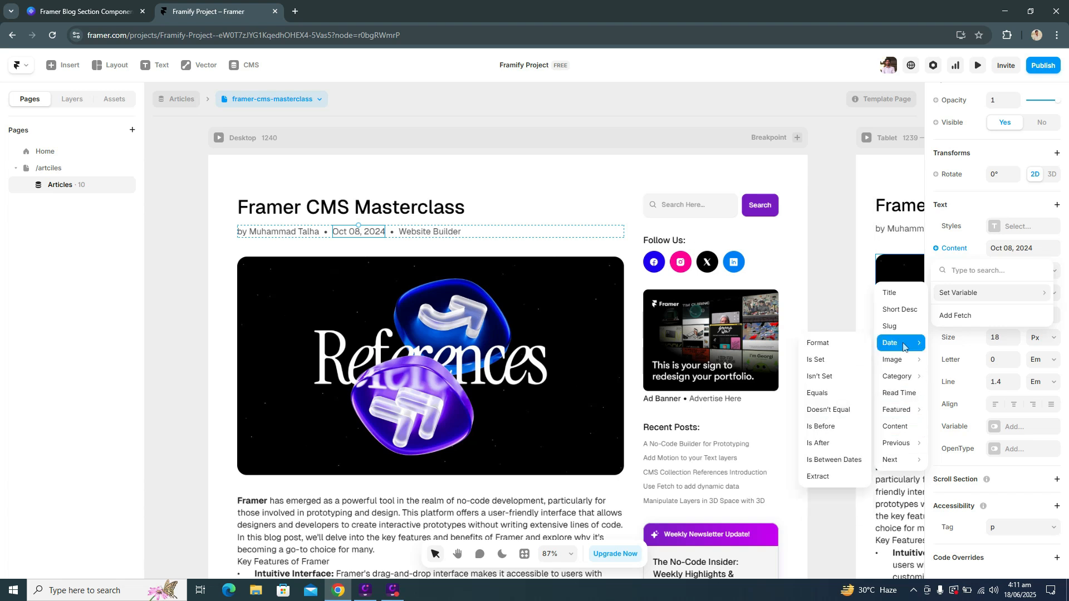
click(849, 344)
Bind the "Website Builder" text's content to the Title of the article's referenced Category.
click(419, 234)
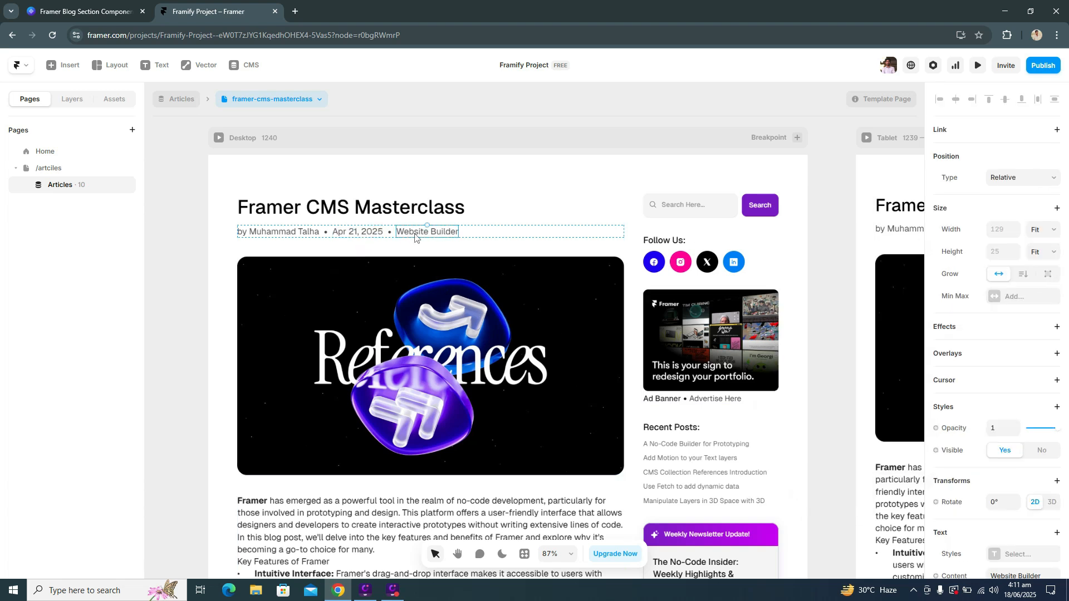
scroll(983, 307, down, 4)
click(953, 248)
mouse_move(972, 293)
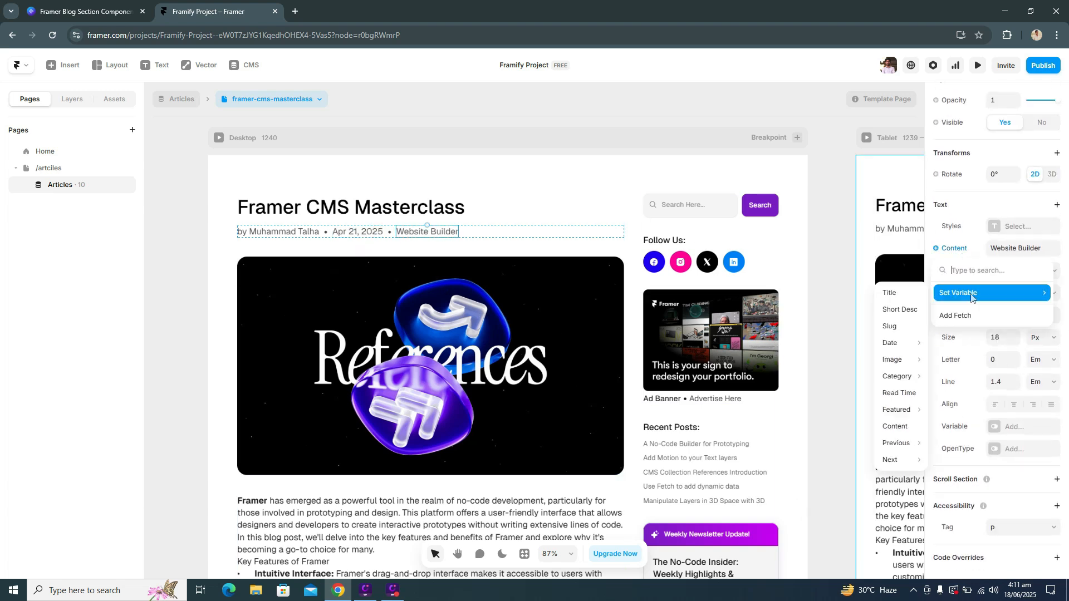
mouse_move(898, 377)
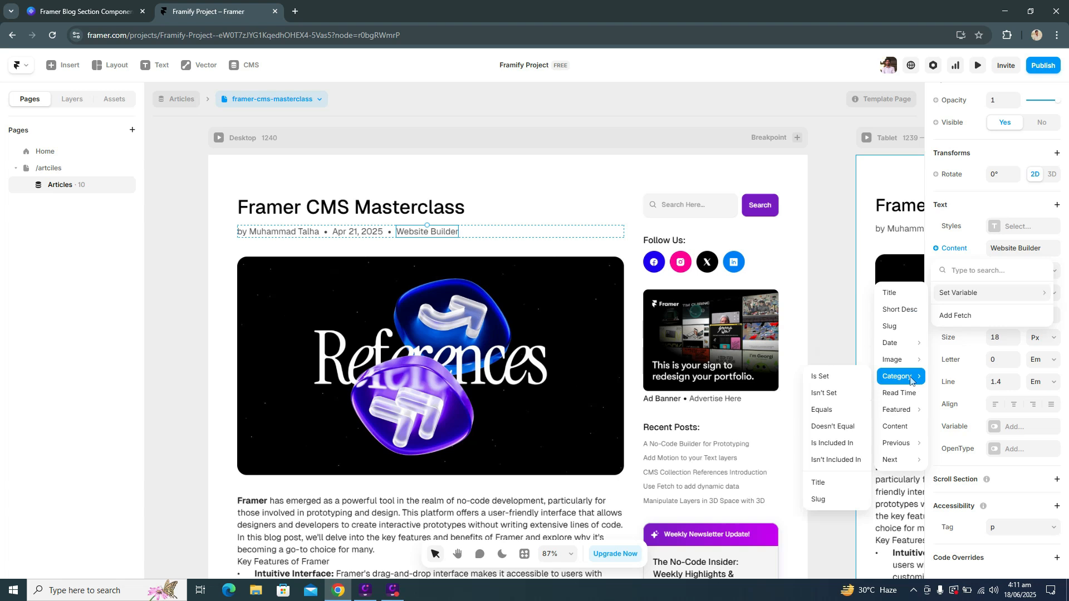
click(841, 483)
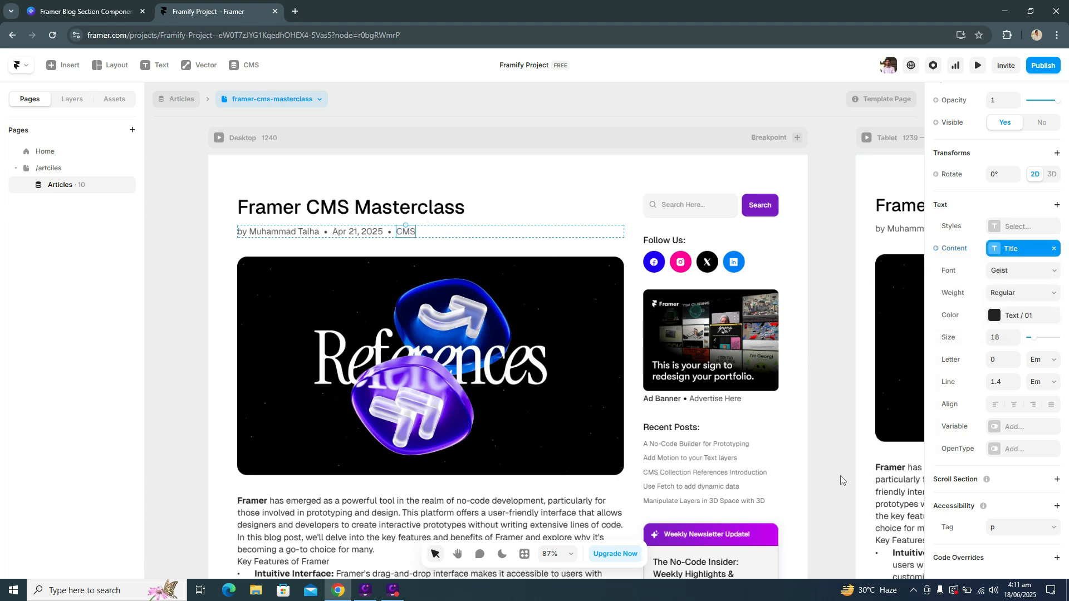
Add a plain text field named Author to the Articles collection, with the author's full name as its default value.
click(266, 236)
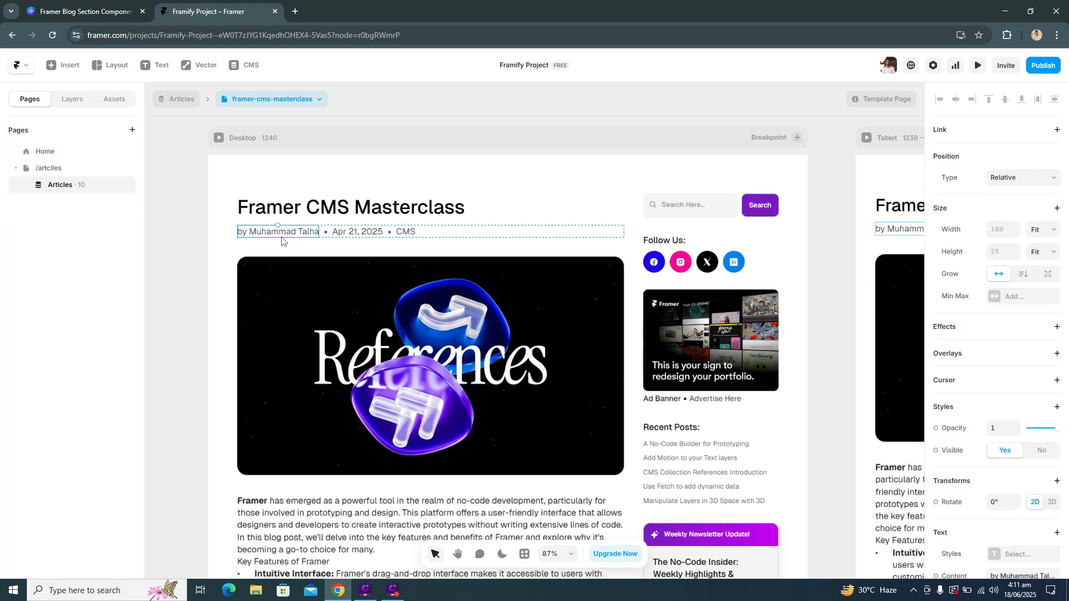
click(237, 74)
click(287, 65)
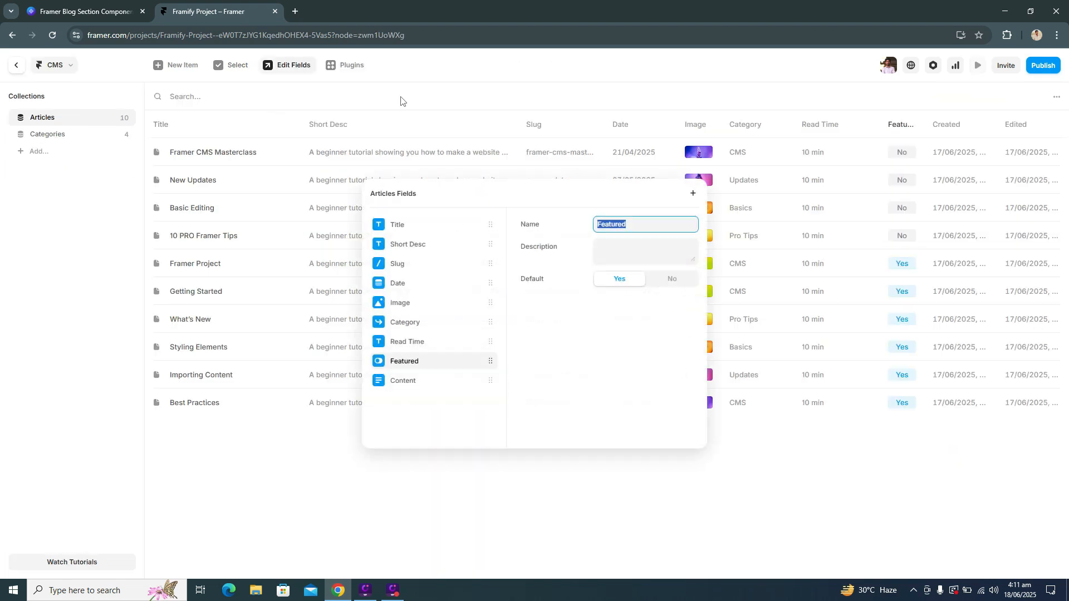
click(693, 193)
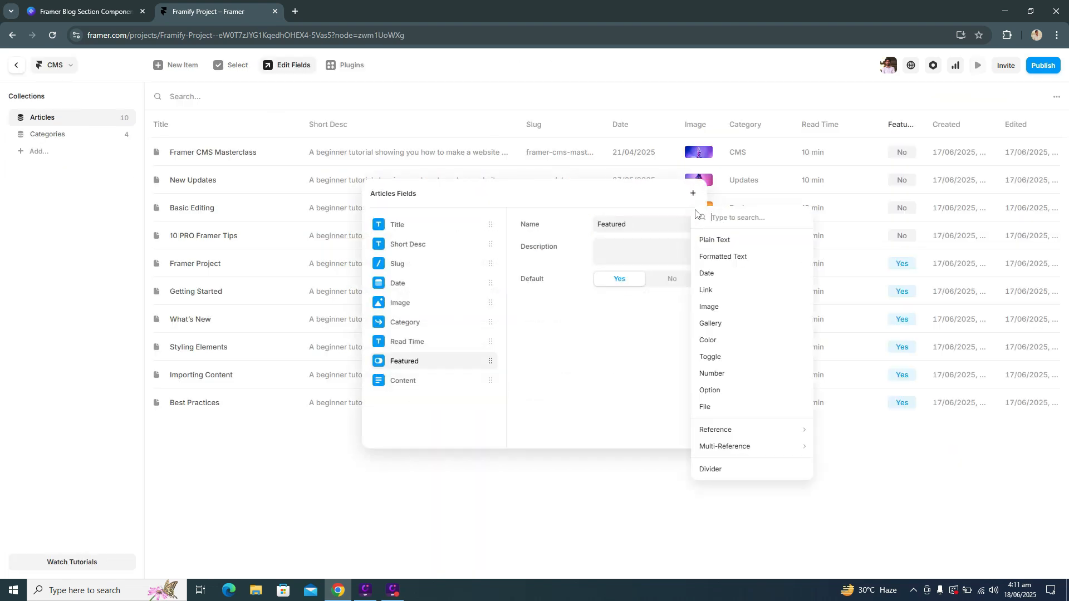
click(717, 241)
text(Author)
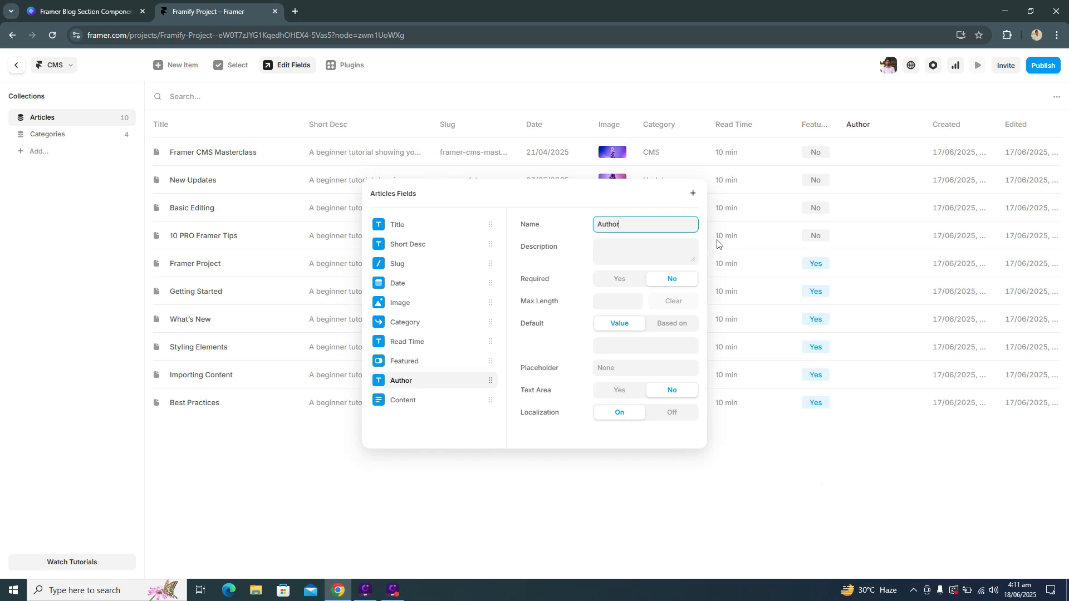
click(640, 340)
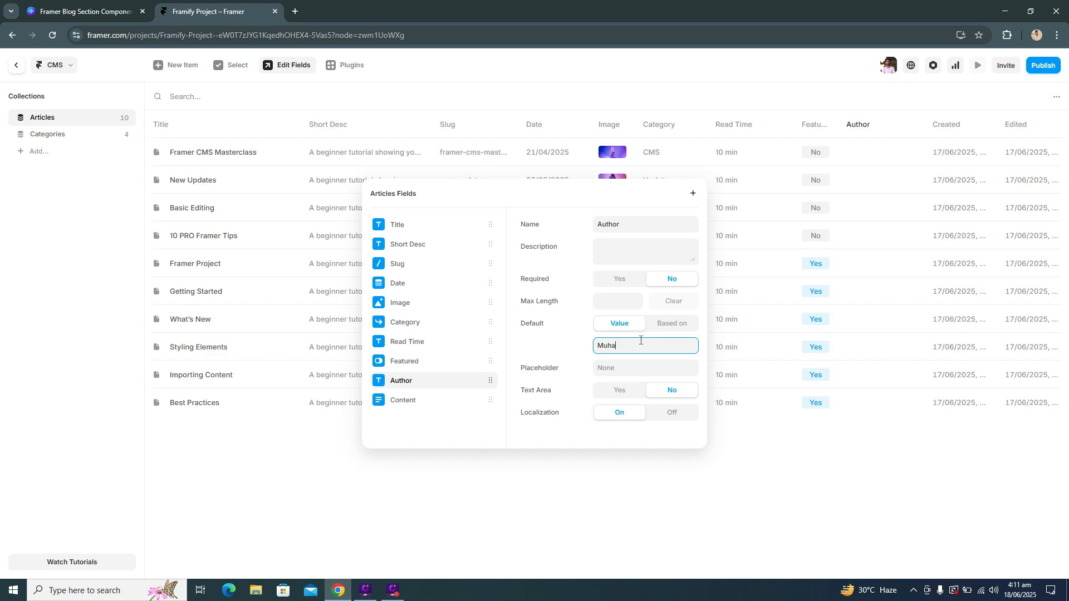
text(Muhammad Talha)
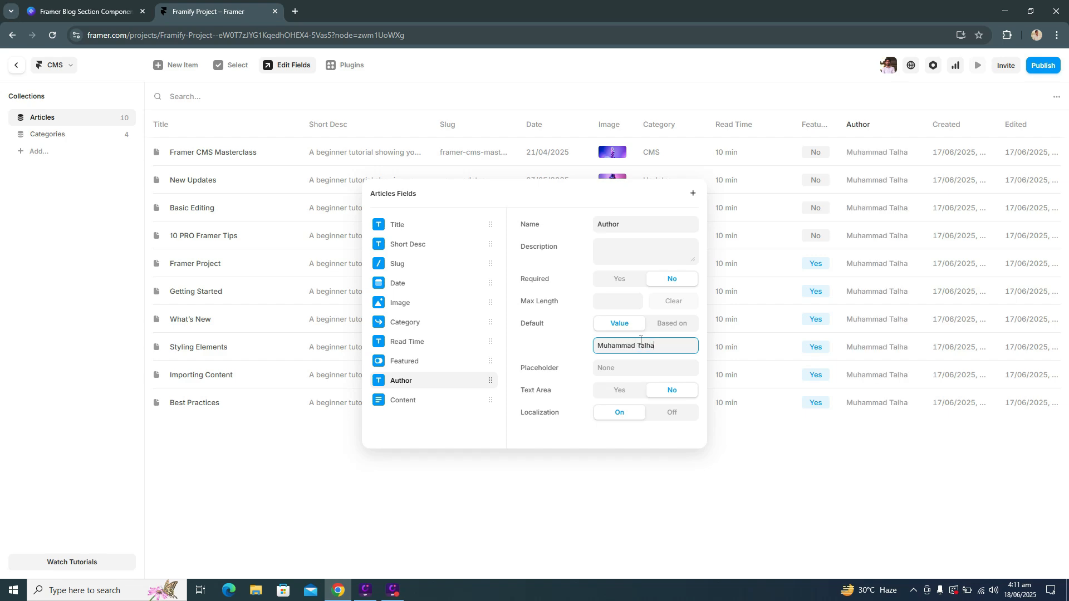
click(16, 65)
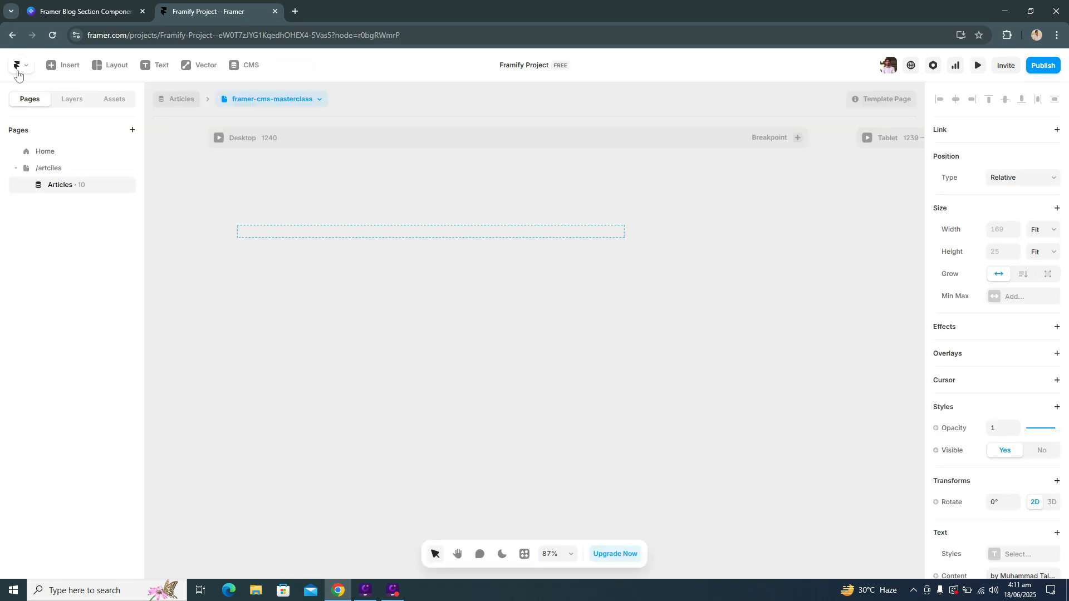
Bind the byline text under the title to the Author field and add a Prefix transform with the value "by".
click(957, 298)
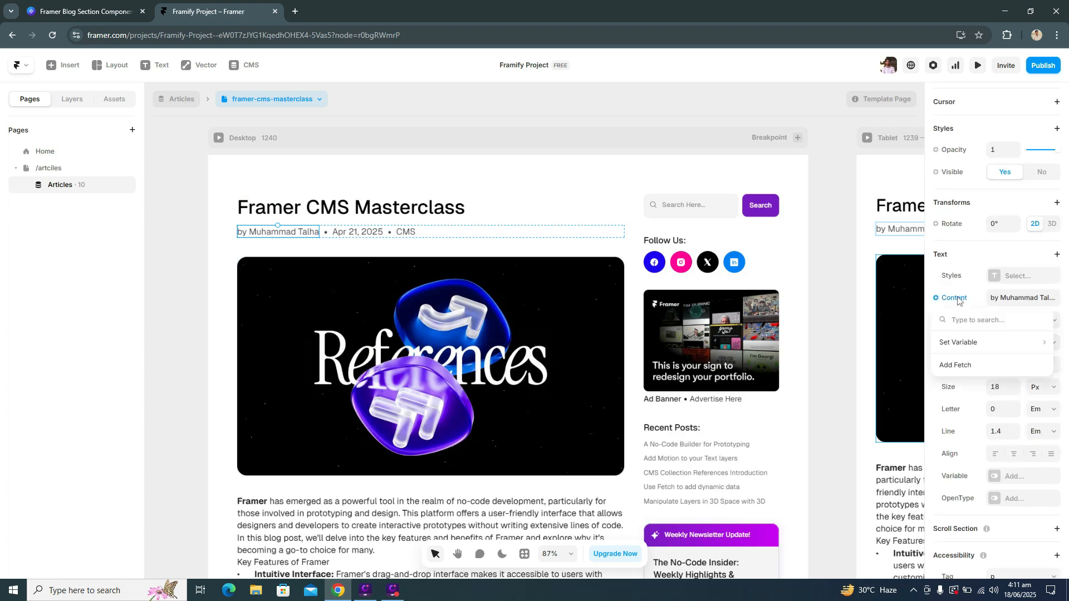
mouse_move(977, 341)
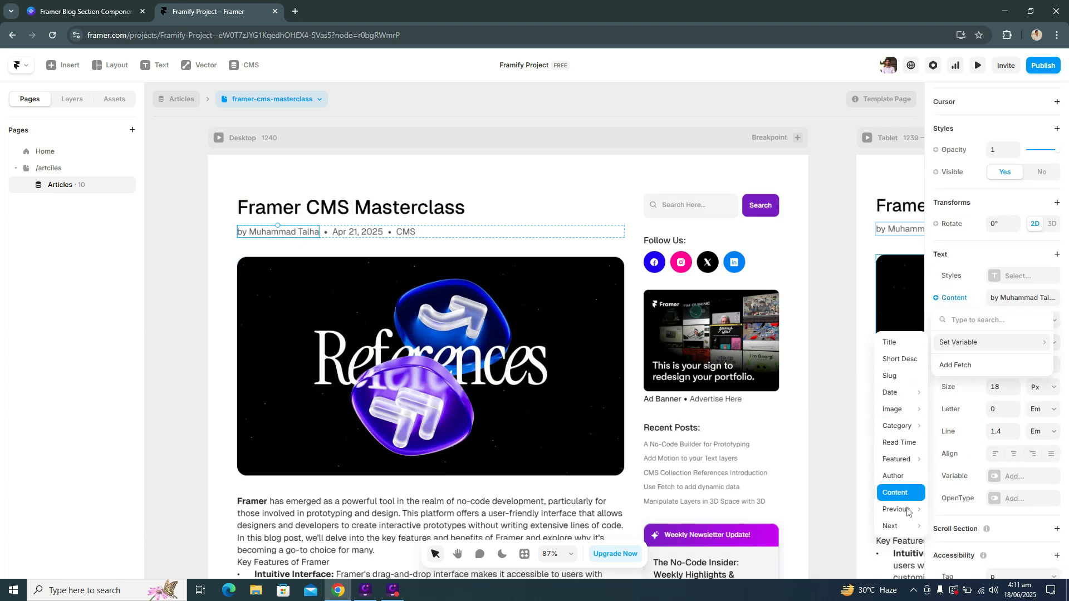
click(906, 477)
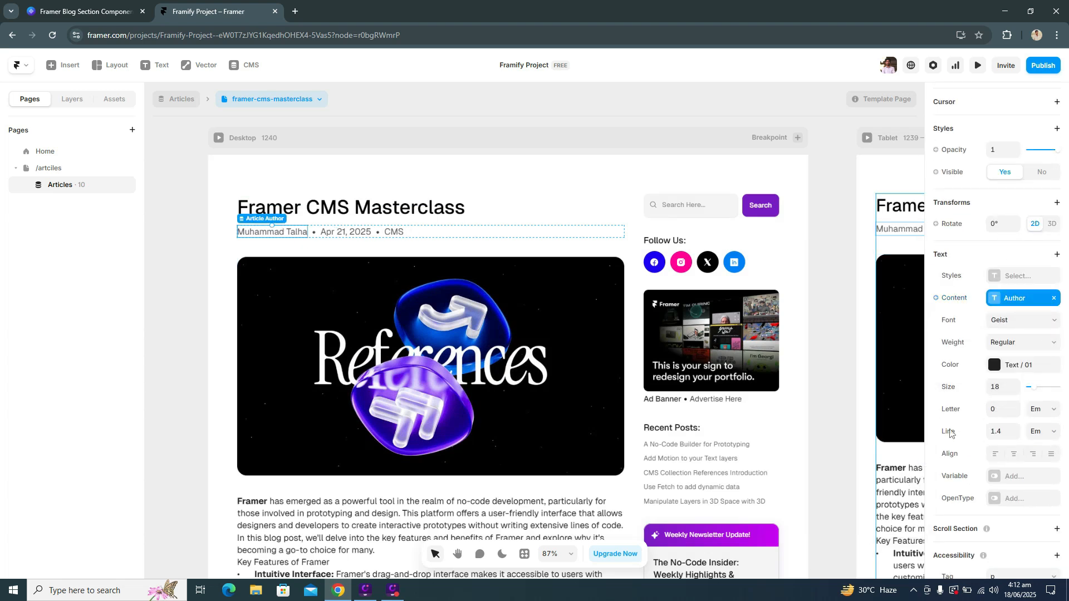
click(983, 301)
mouse_move(969, 359)
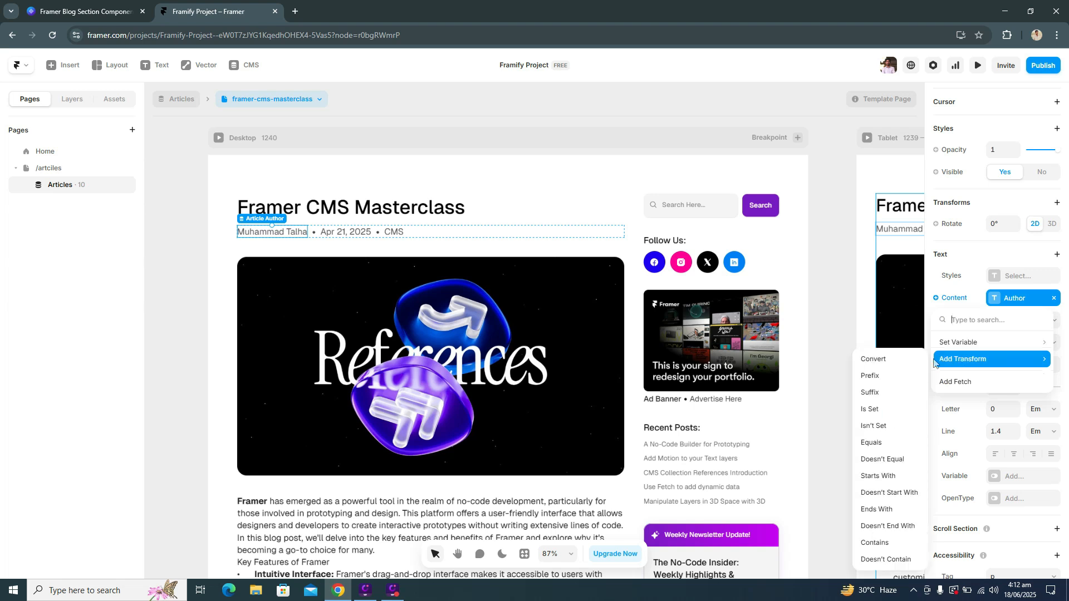
click(901, 386)
click(848, 374)
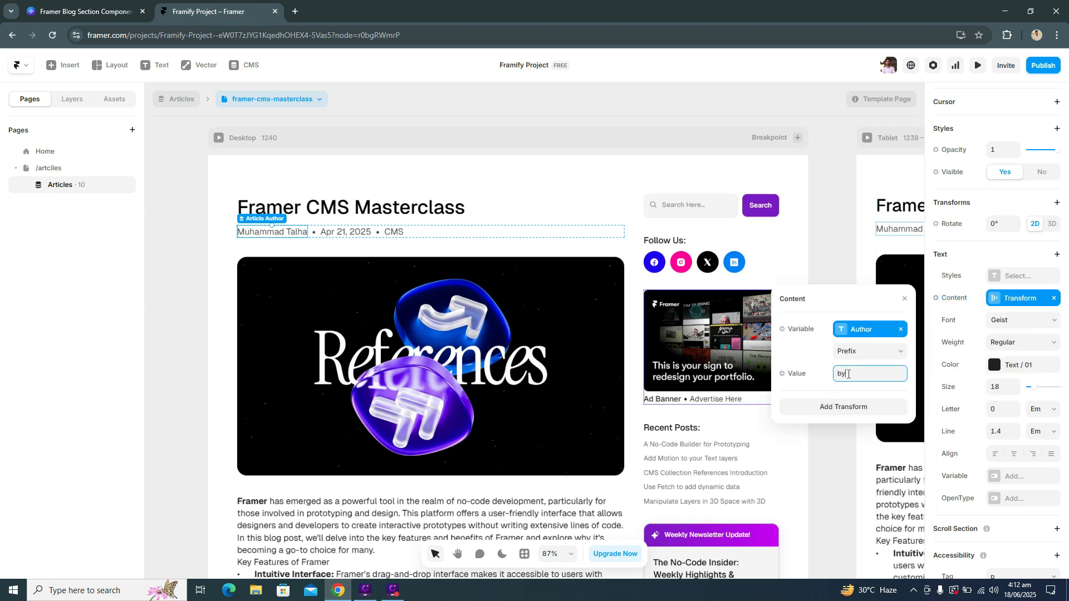
click(186, 312)
Examine the detail page's sidebar elements, including the social links, ad banner, recent posts and newsletter box.
scroll(678, 241, down, 3)
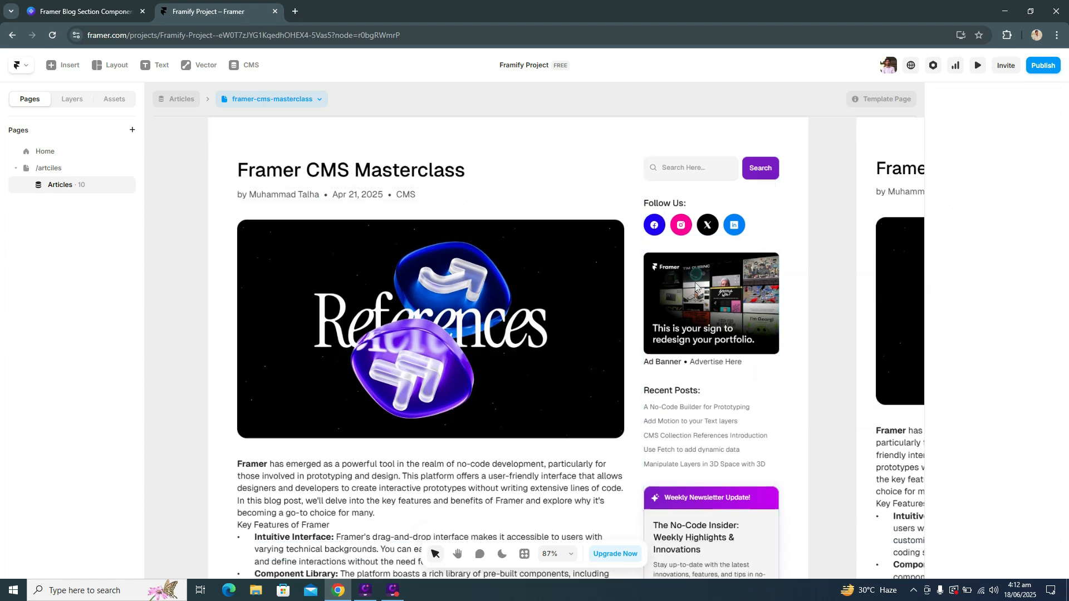
scroll(662, 222, up, 2)
scroll(659, 212, down, 1)
click(659, 212)
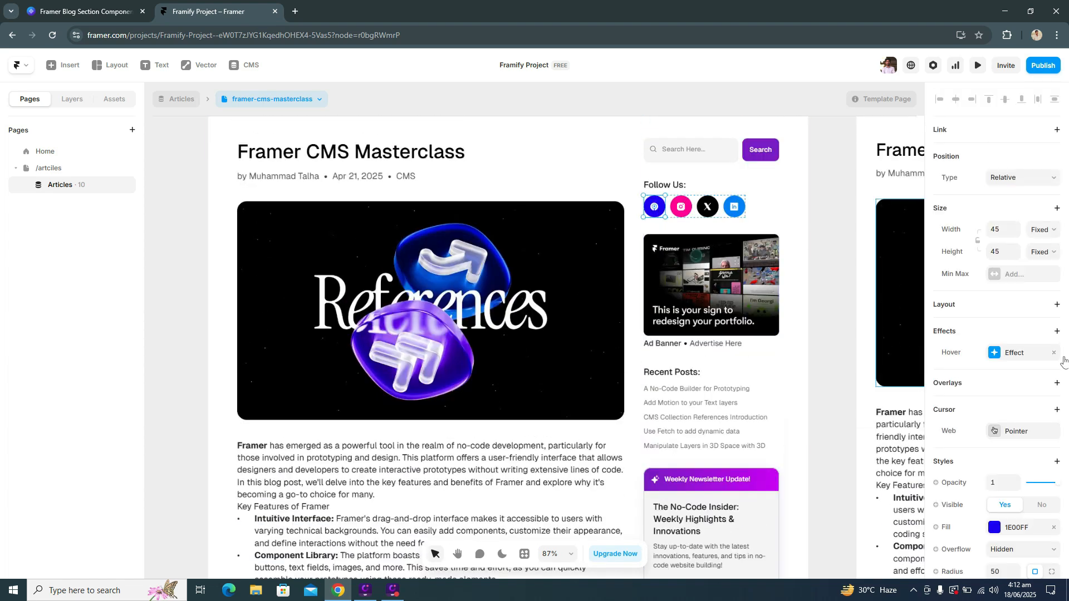
scroll(710, 292, down, 1)
click(703, 287)
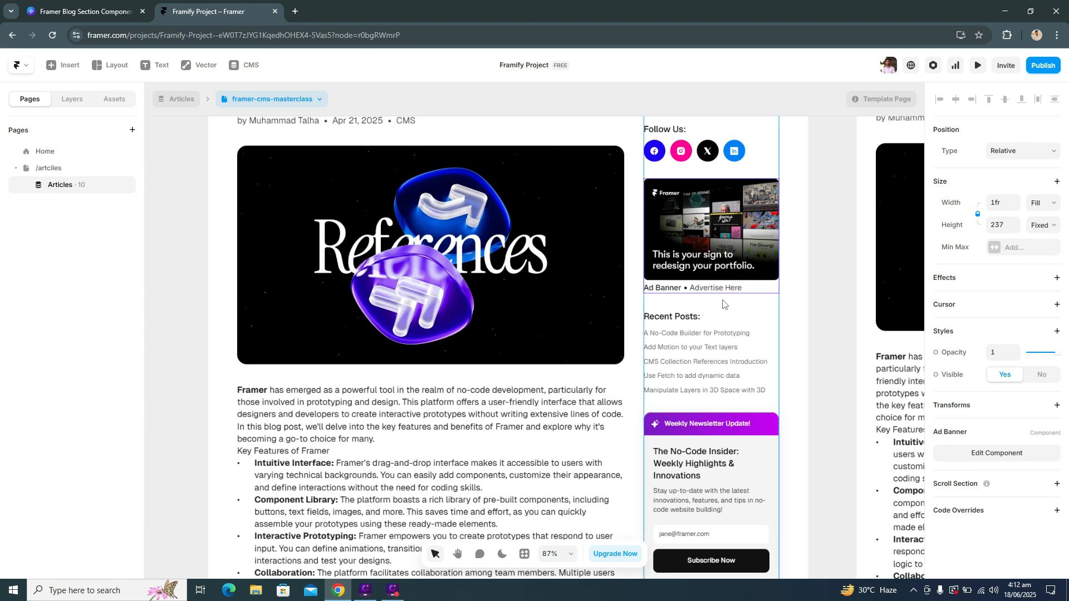
scroll(726, 308, down, 3)
scroll(594, 305, left, 2)
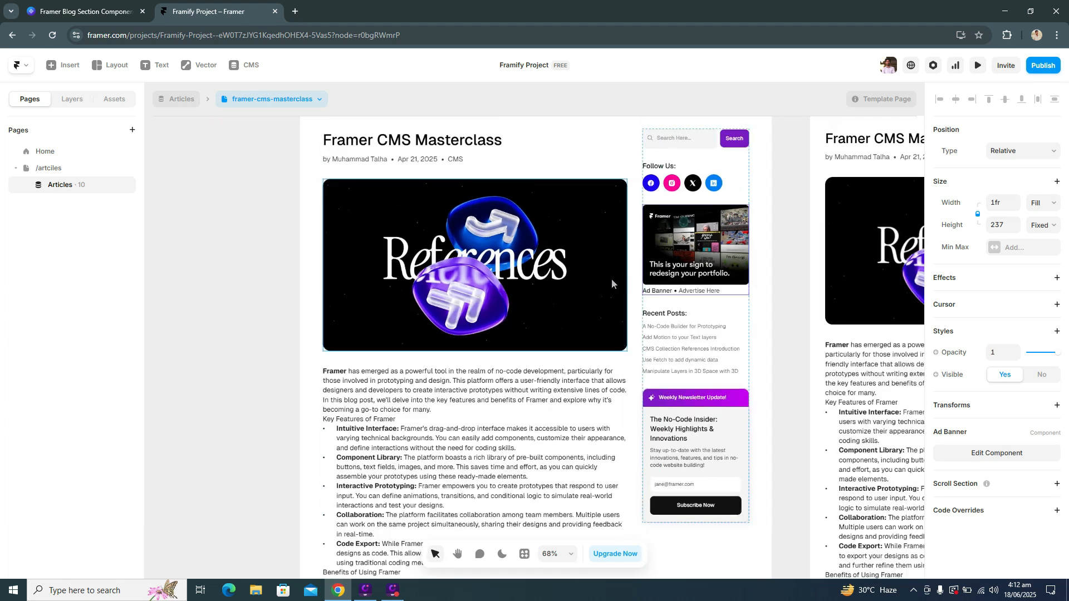
scroll(588, 298, up, 1)
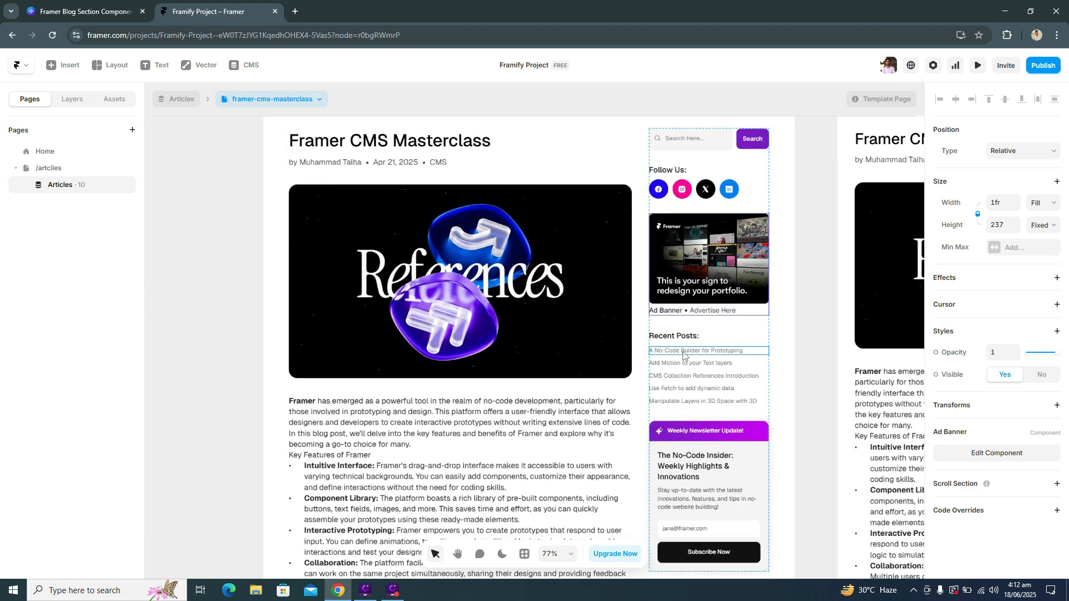
Bind the fill of the large article image to the Image field.
click(481, 288)
scroll(991, 368, down, 3)
click(936, 333)
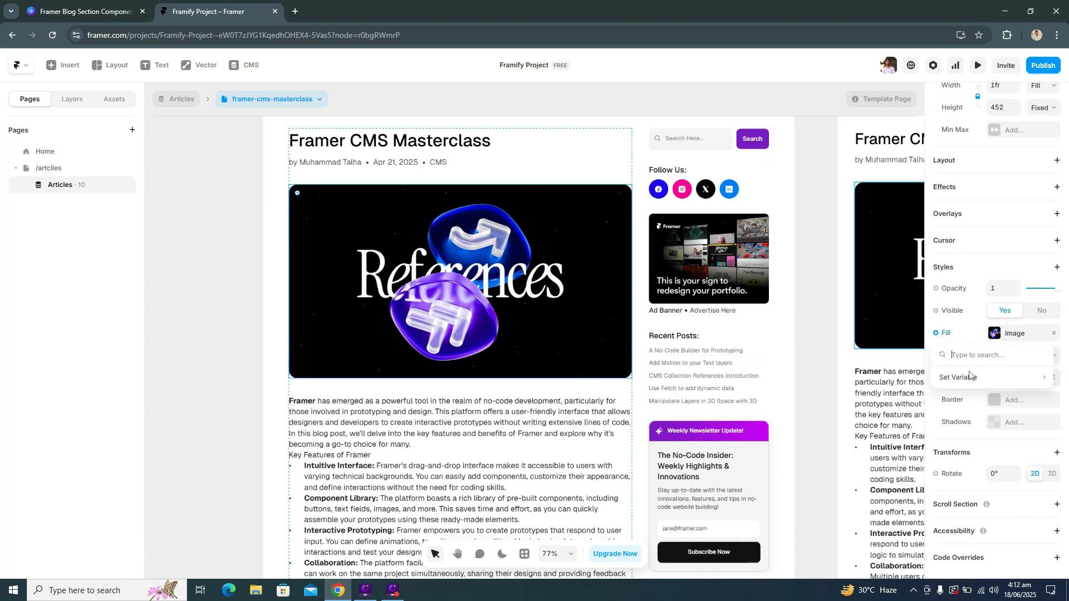
mouse_move(941, 380)
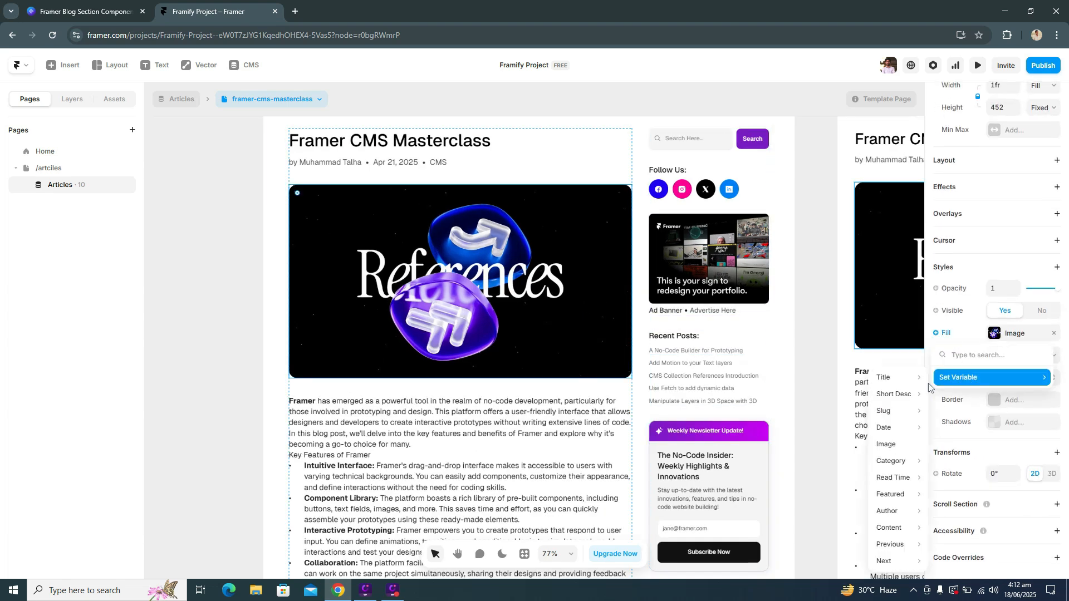
click(897, 445)
Bind the body text below the image to the Articles Content field.
scroll(524, 363, down, 2)
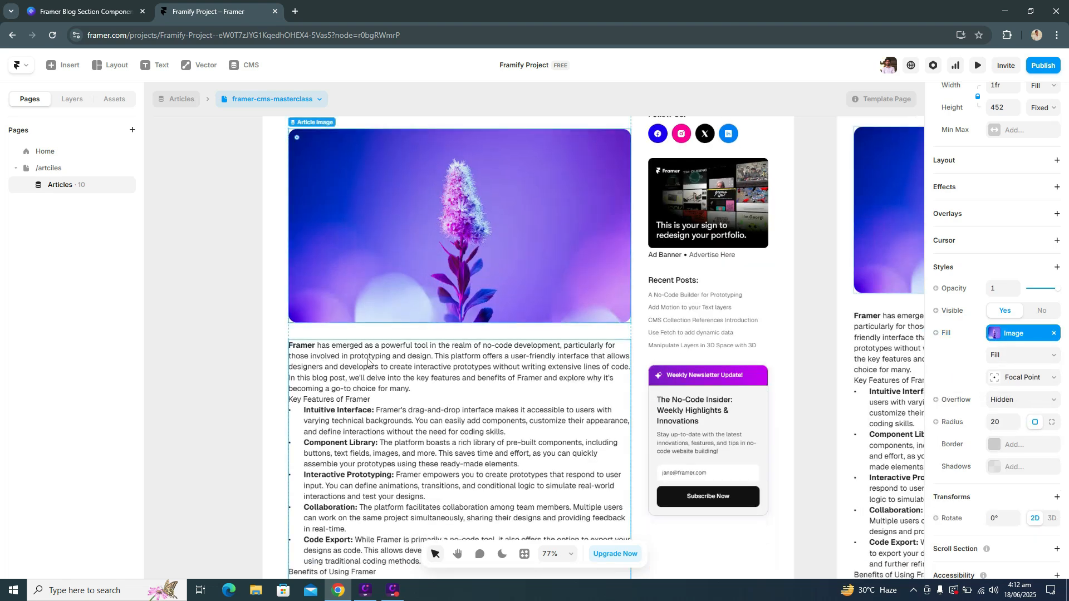
click(523, 363)
scroll(1047, 368, up, 2)
click(936, 247)
mouse_move(963, 292)
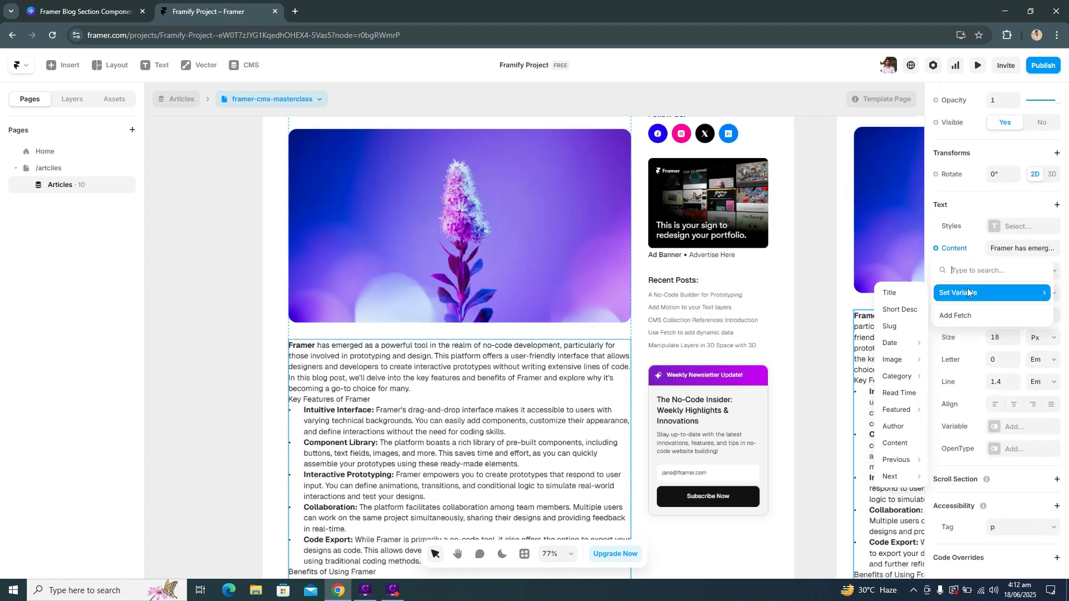
click(898, 444)
key(shift+1)
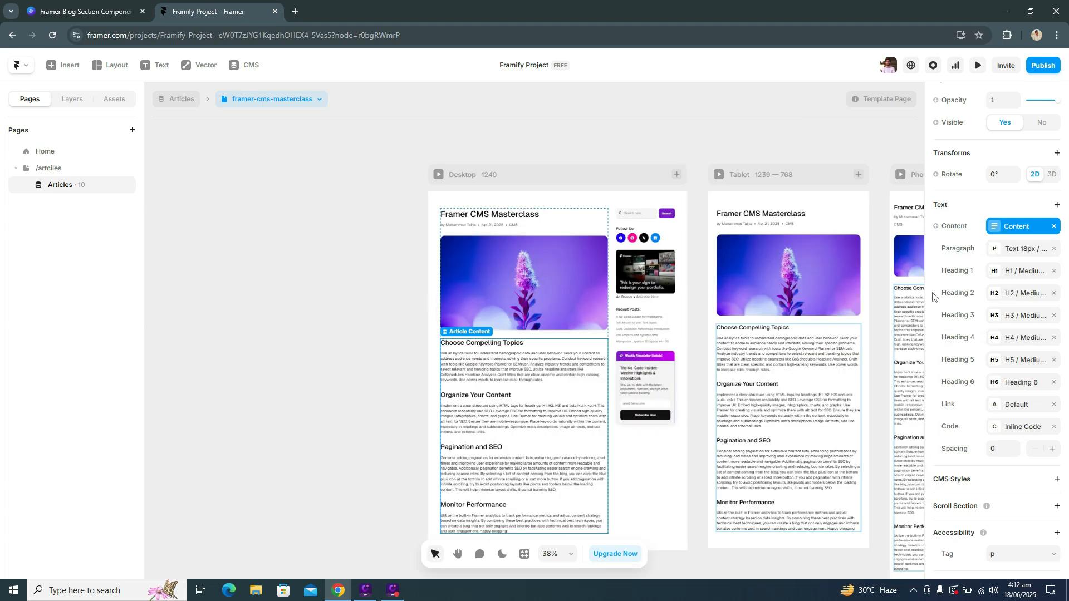
Open the current article's entry to review its Content field, and close the entry editor.
click(1015, 234)
scroll(824, 334, down, 8)
drag(831, 431, 667, 292)
click(667, 292)
scroll(377, 454, right, 2)
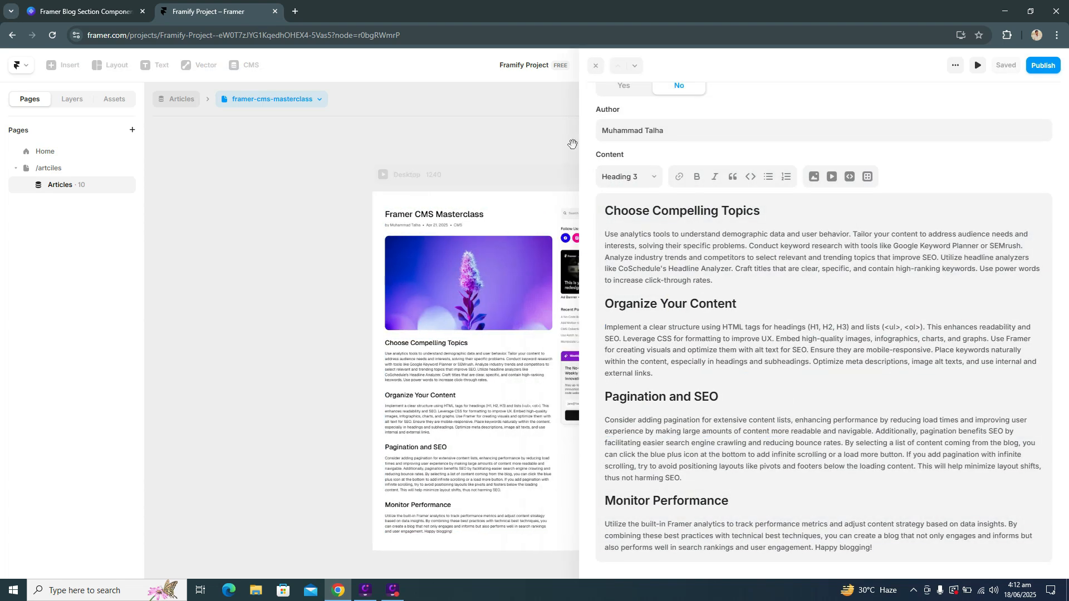
click(596, 66)
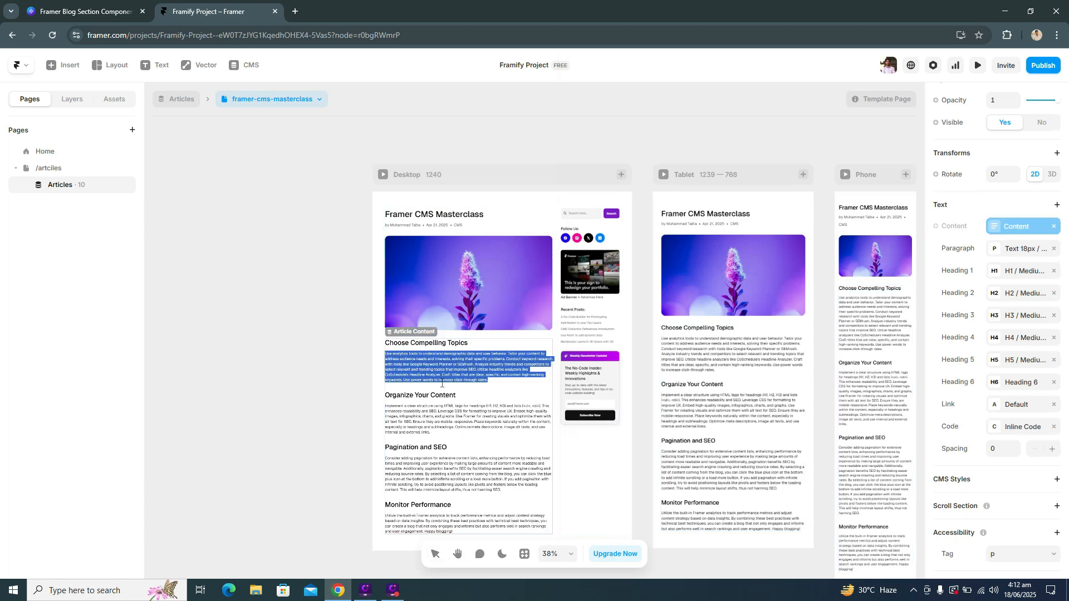
Examine the article's body text and the sidebar's Recent Posts list on the desktop layout.
scroll(442, 383, up, 4)
scroll(446, 384, down, 4)
scroll(491, 383, up, 4)
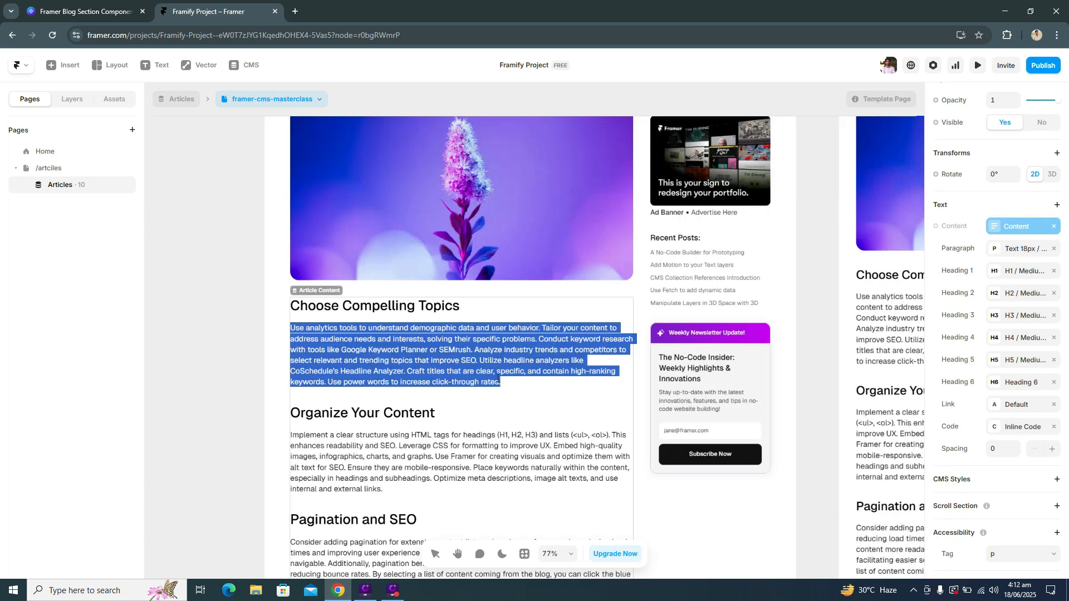
scroll(497, 379, right, 3)
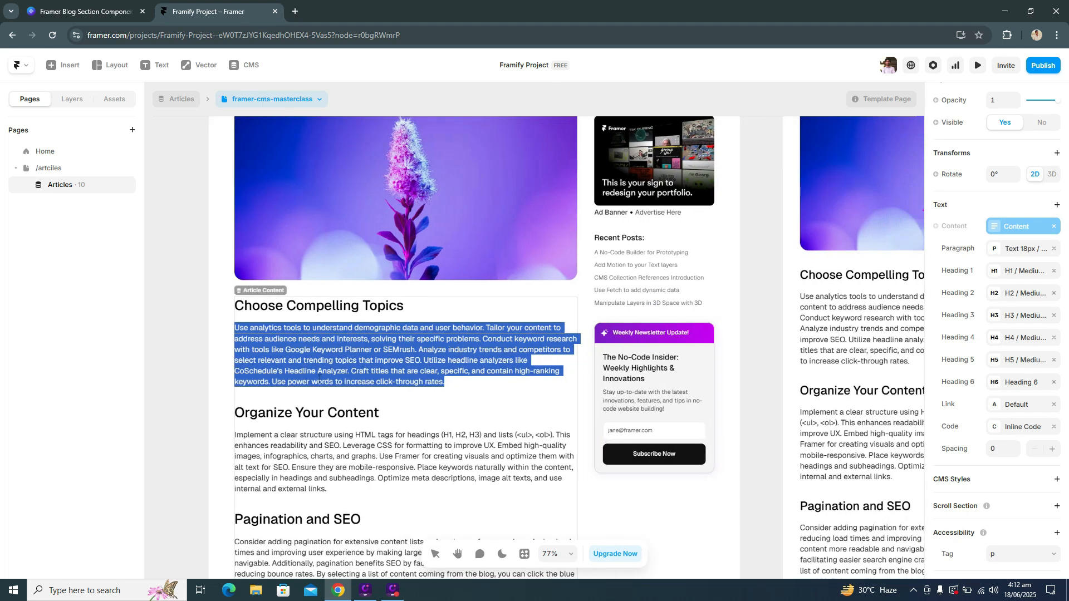
key(Escape)
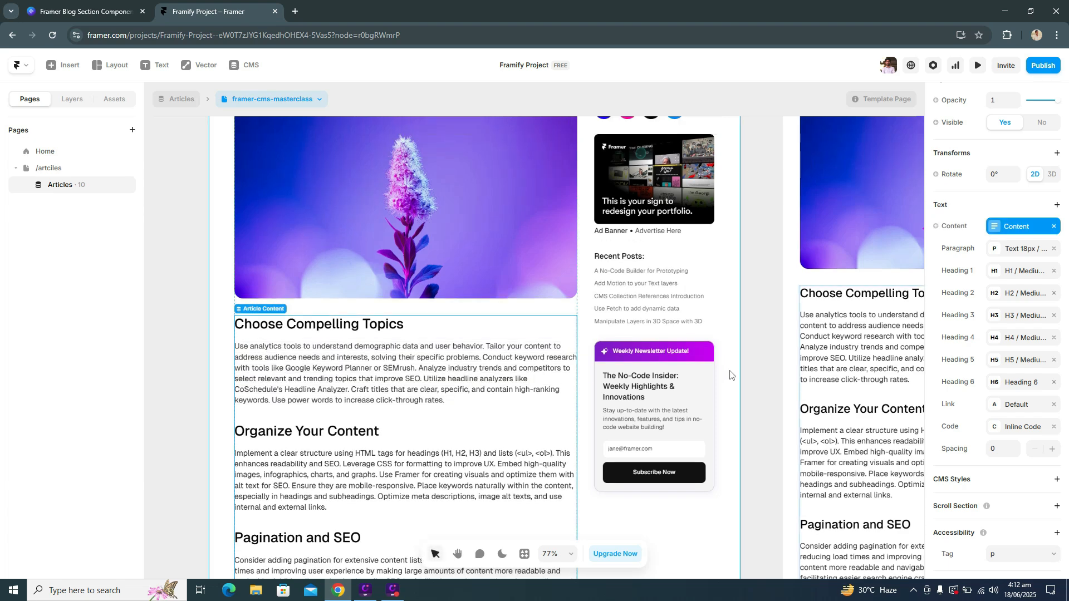
scroll(726, 368, up, 1)
click(639, 299)
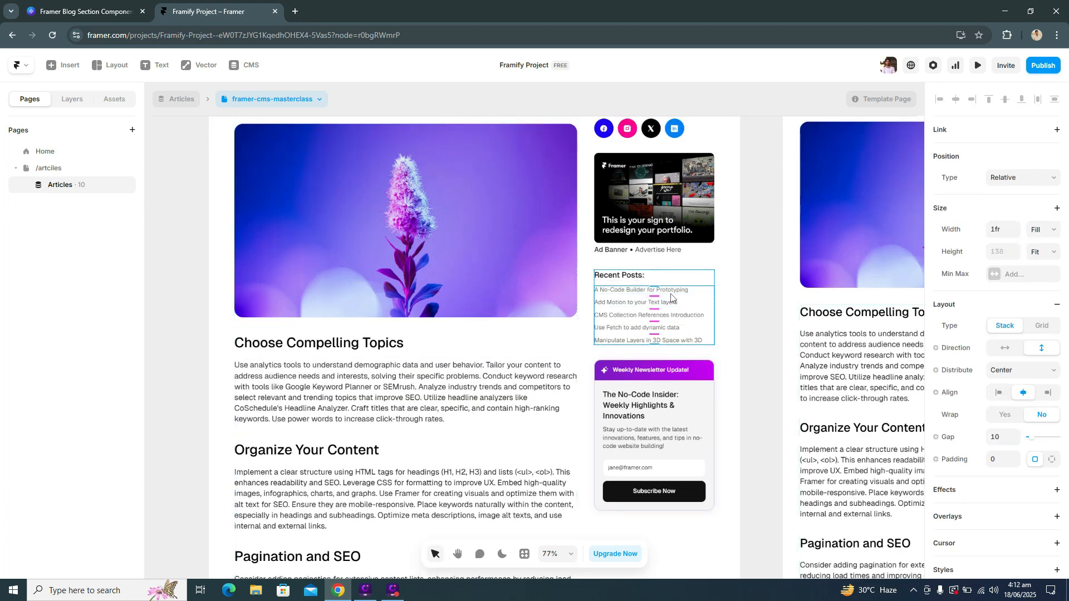
scroll(701, 300, right, 1)
scroll(701, 302, up, 2)
scroll(701, 301, up, 2)
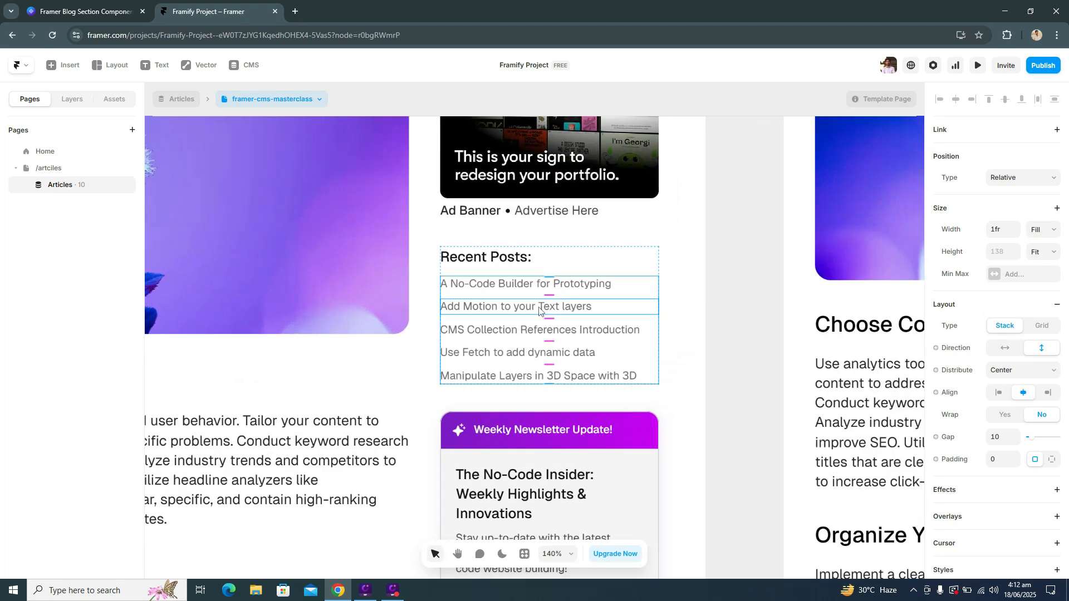
scroll(668, 303, right, 1)
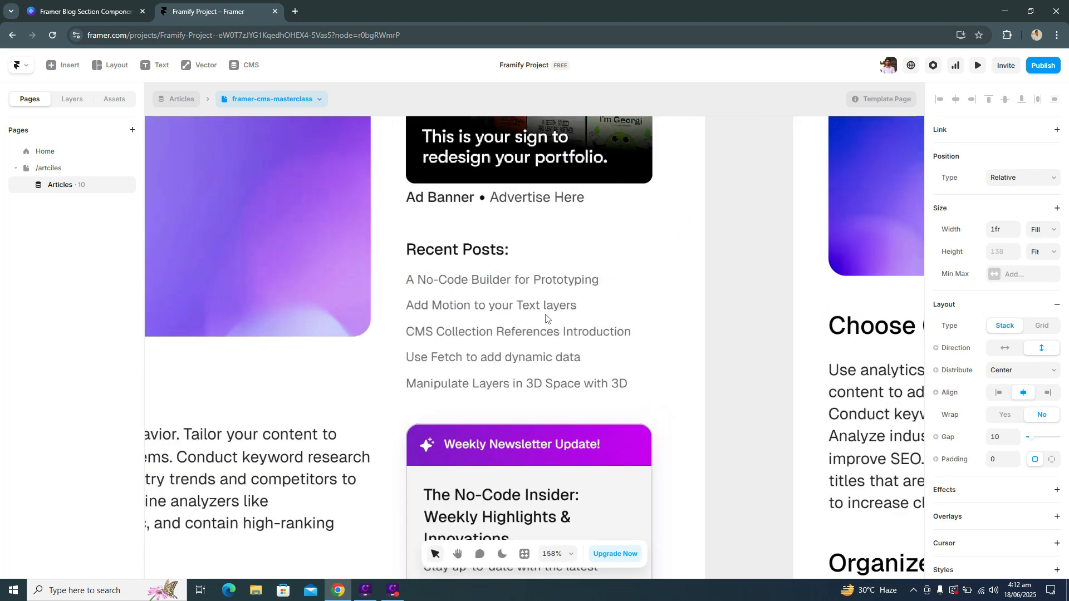
Insert the Articles collection list under the Recent Posts heading in the sidebar and set its width to Fill.
click(21, 170)
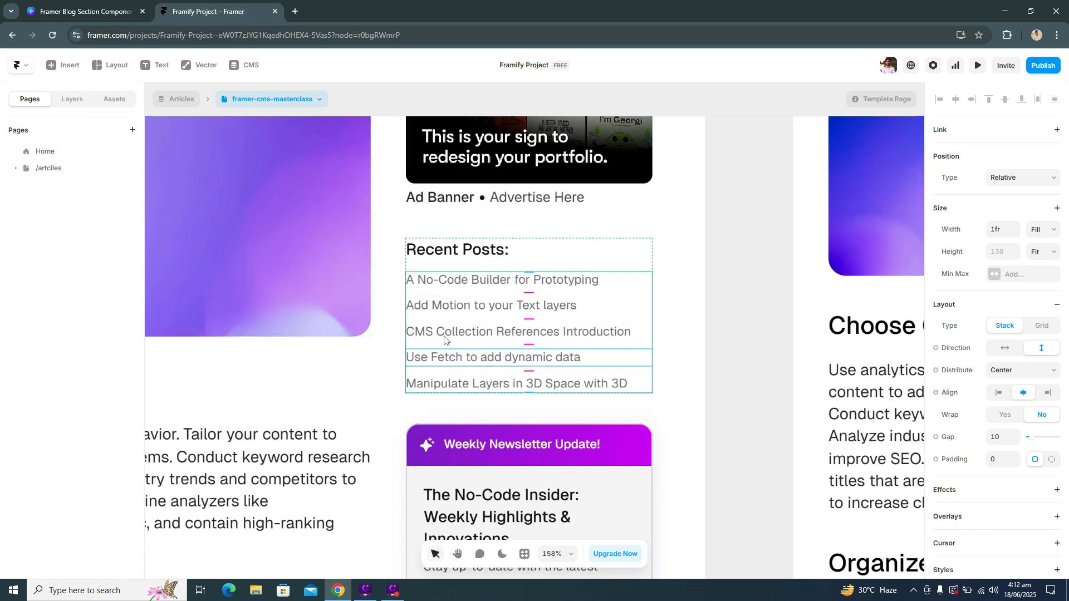
click(64, 65)
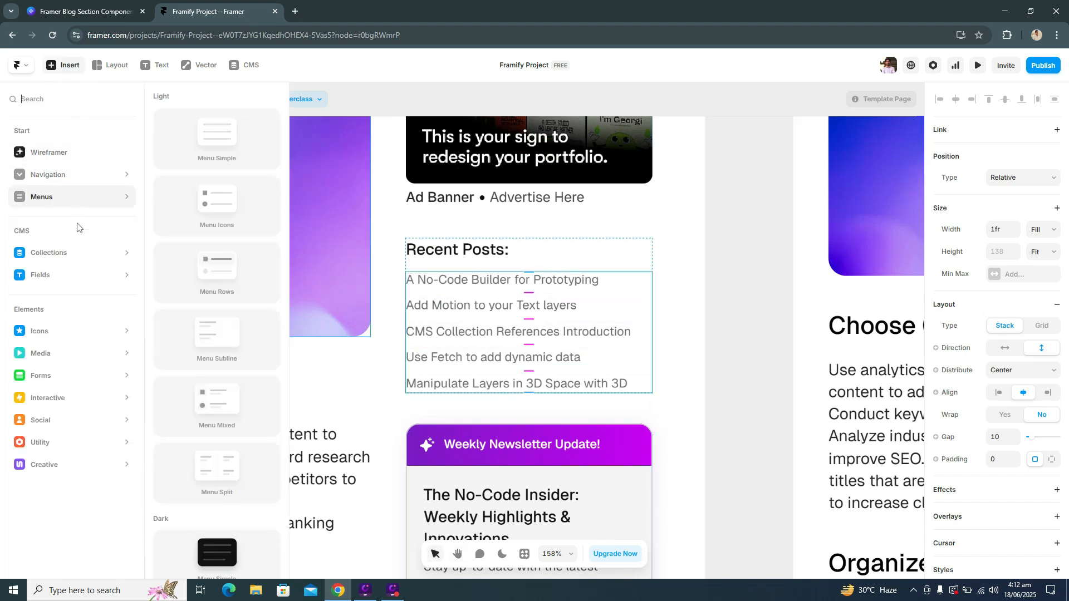
mouse_move(77, 254)
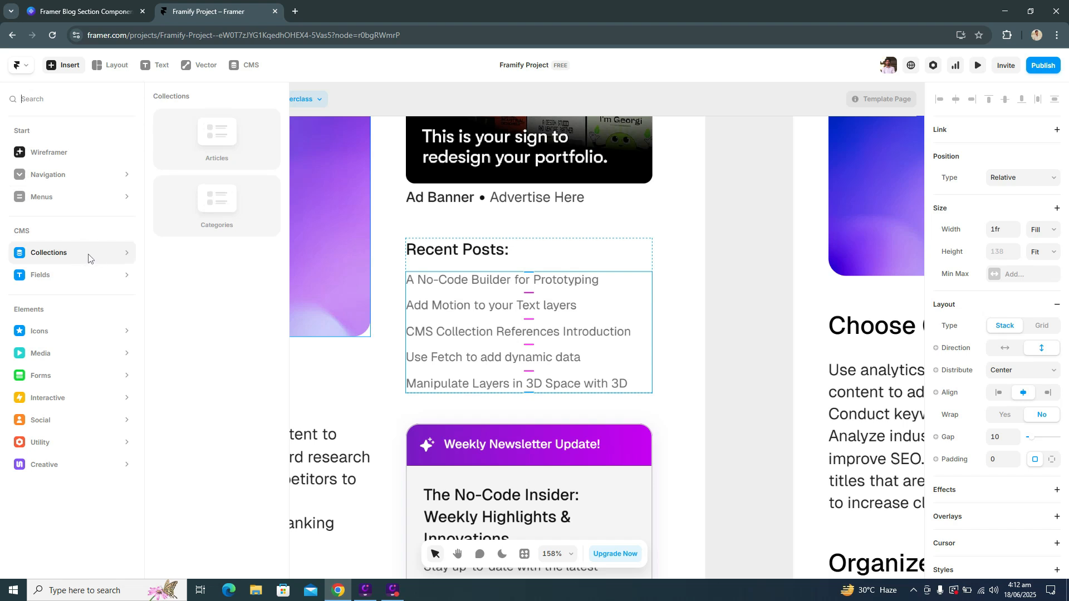
drag(199, 142, 458, 265)
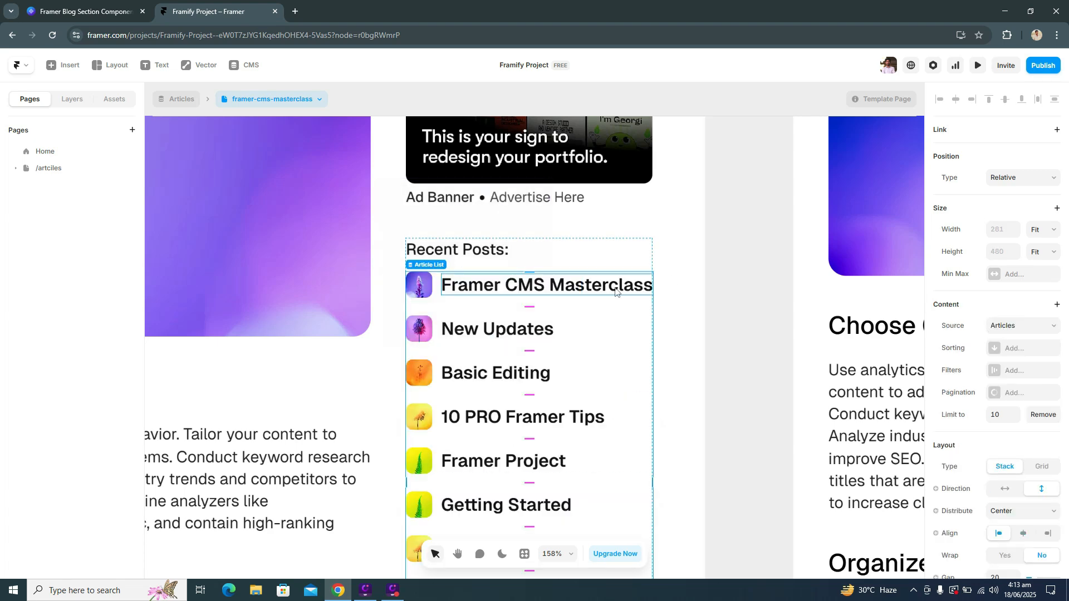
scroll(687, 312, down, 2)
click(1043, 230)
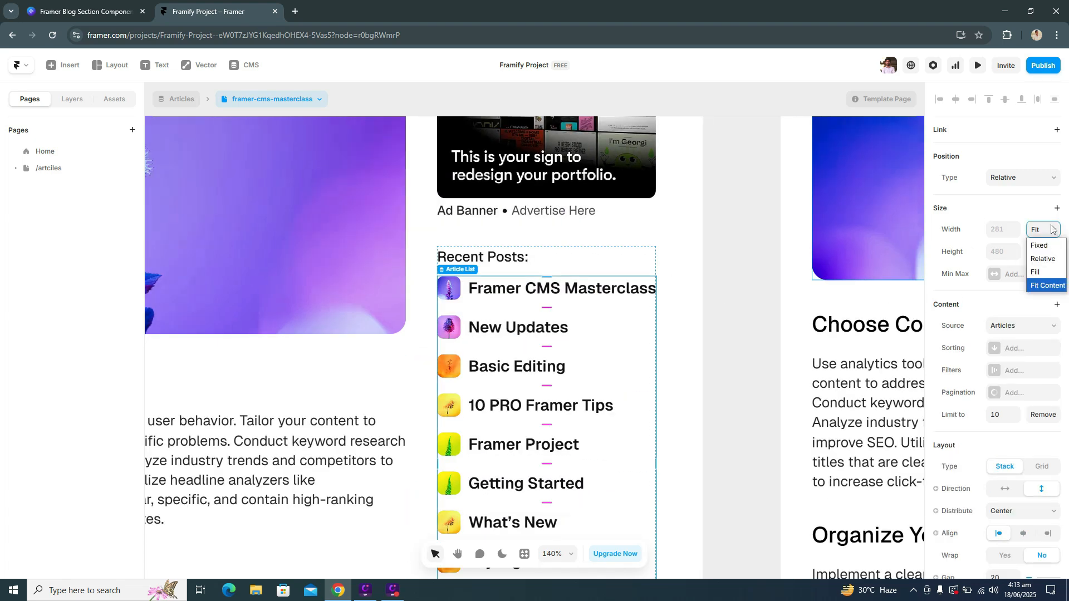
click(1037, 268)
Cut the "A No-Code Builder for Prototyping" text from the old list and paste it into the collection's Article item.
scroll(516, 309, down, 4)
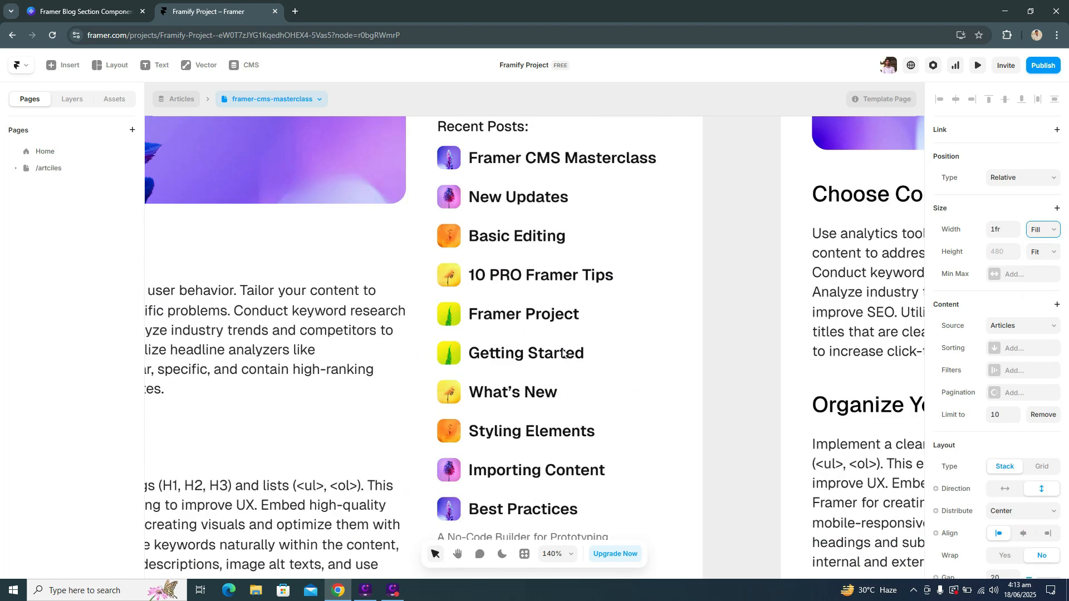
click(494, 445)
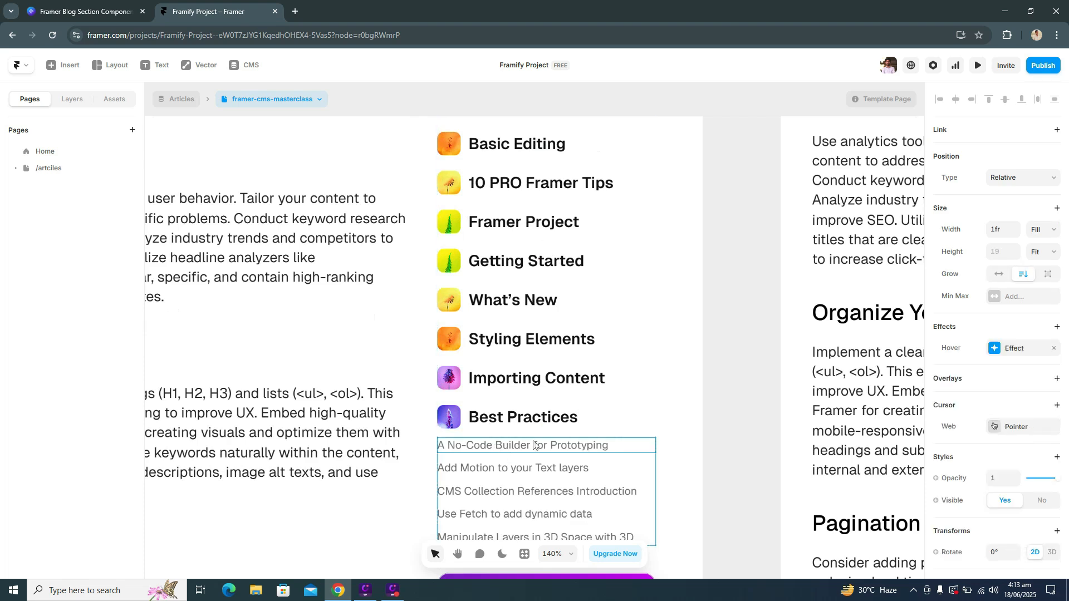
key(Delete)
scroll(537, 315, up, 2)
click(465, 179)
key(Delete)
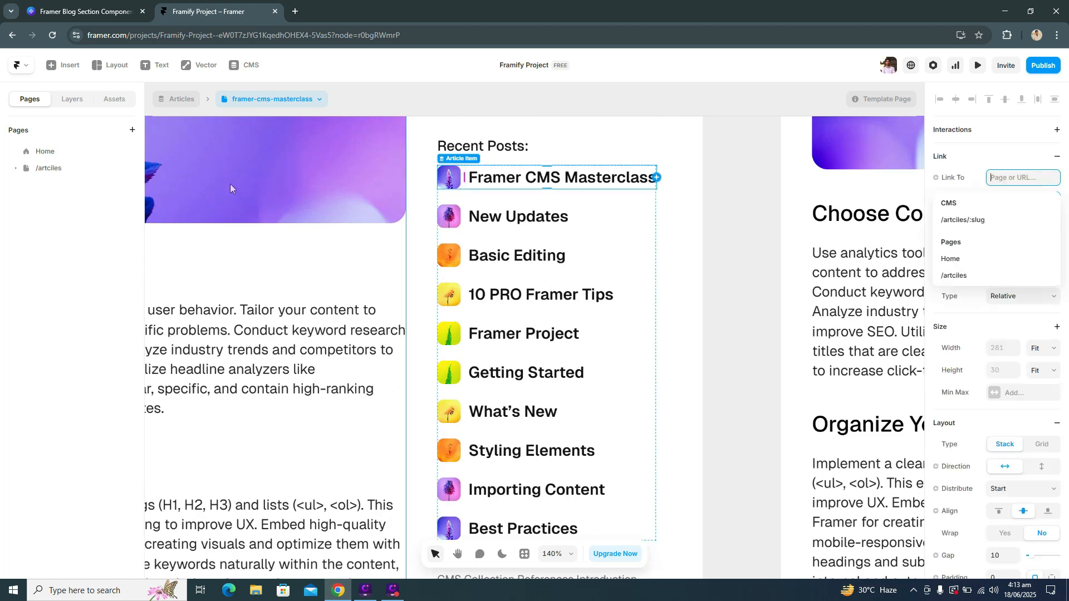
click(72, 99)
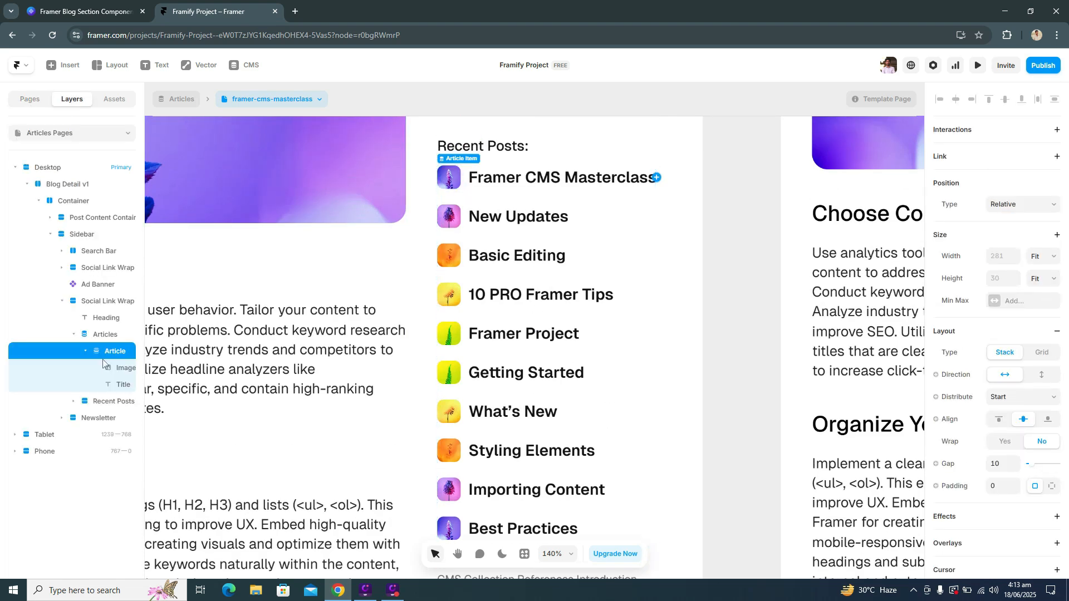
drag(145, 385, 216, 384)
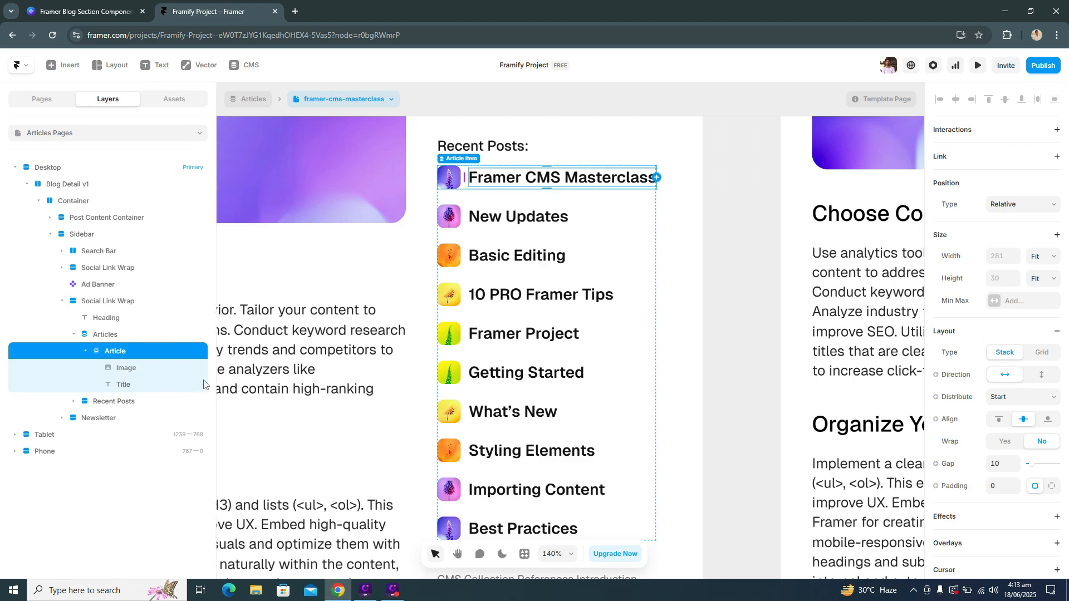
key(ctrl+v)
Delete the default Image and Title layers from the Article item.
click(146, 380)
shift+click(146, 373)
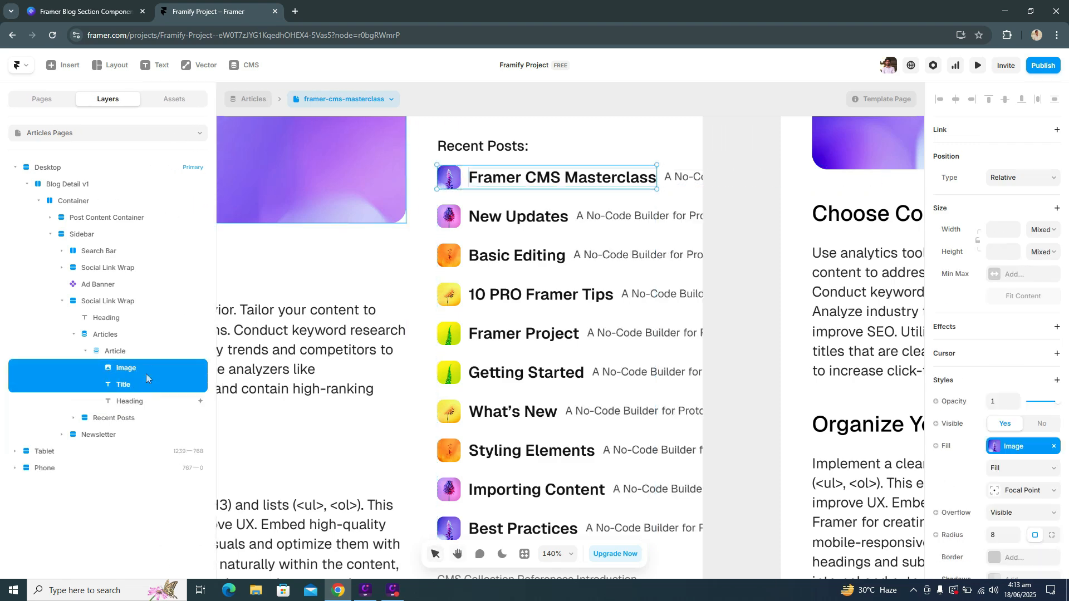
key(Delete)
Set the width of the pasted heading in the Article item to Fill.
click(563, 176)
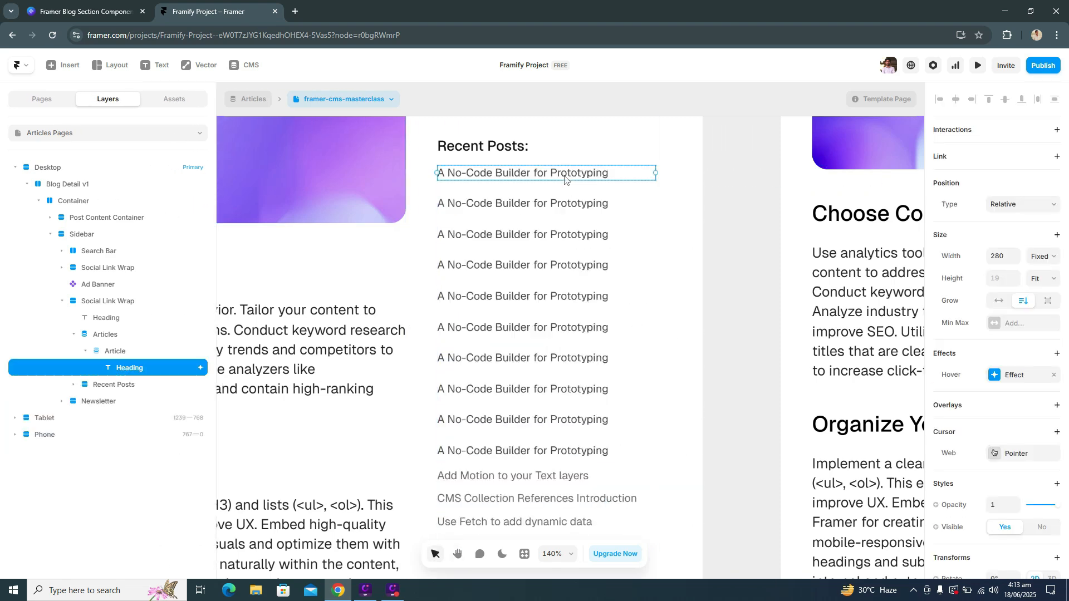
click(566, 189)
click(563, 176)
click(1037, 259)
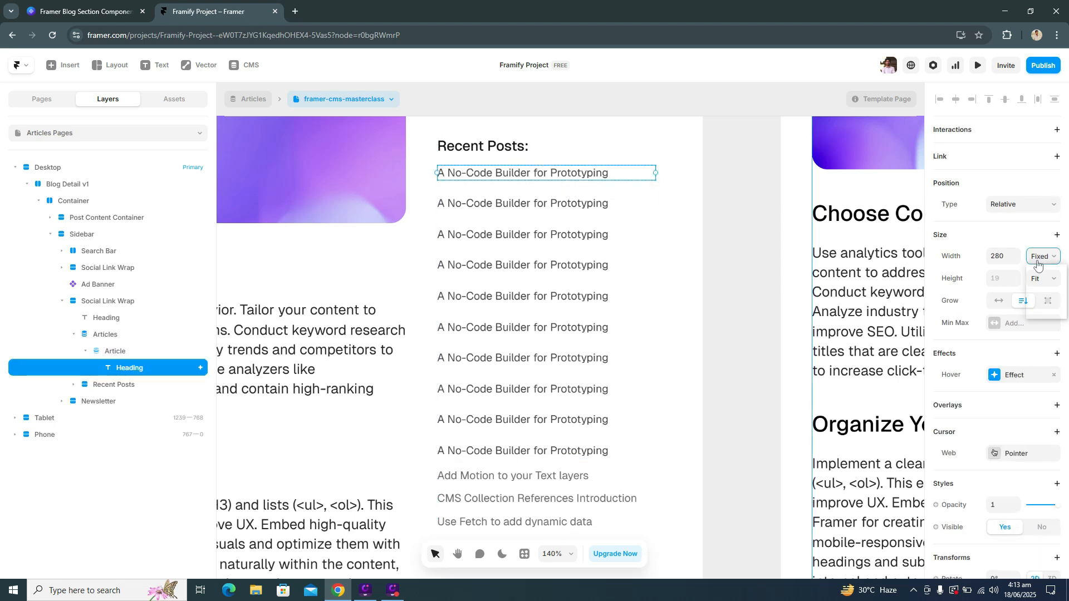
click(1039, 280)
Set the gap of the sidebar's Articles list to 8.
click(614, 188)
scroll(615, 215, down, 1)
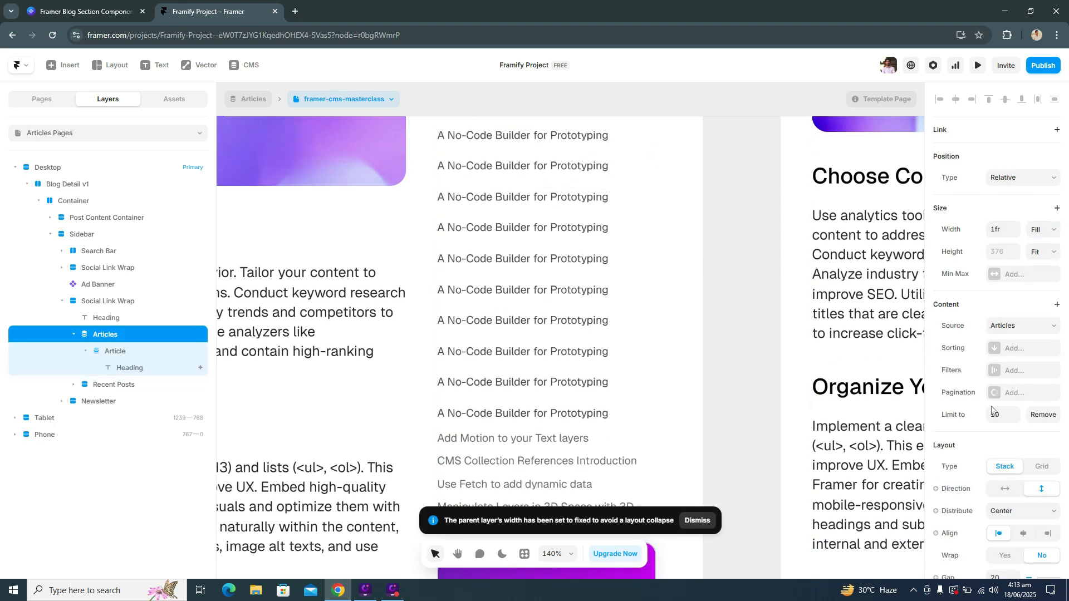
click(1000, 410)
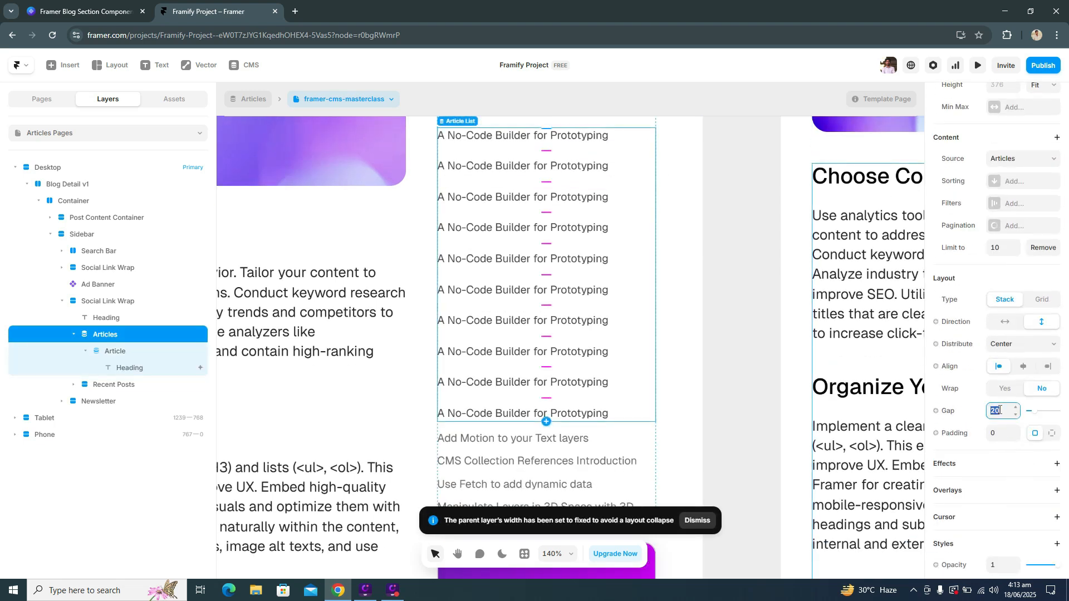
text(8)
Delete the old static Recent Posts stack and set the Articles list's gap to 12.
click(547, 369)
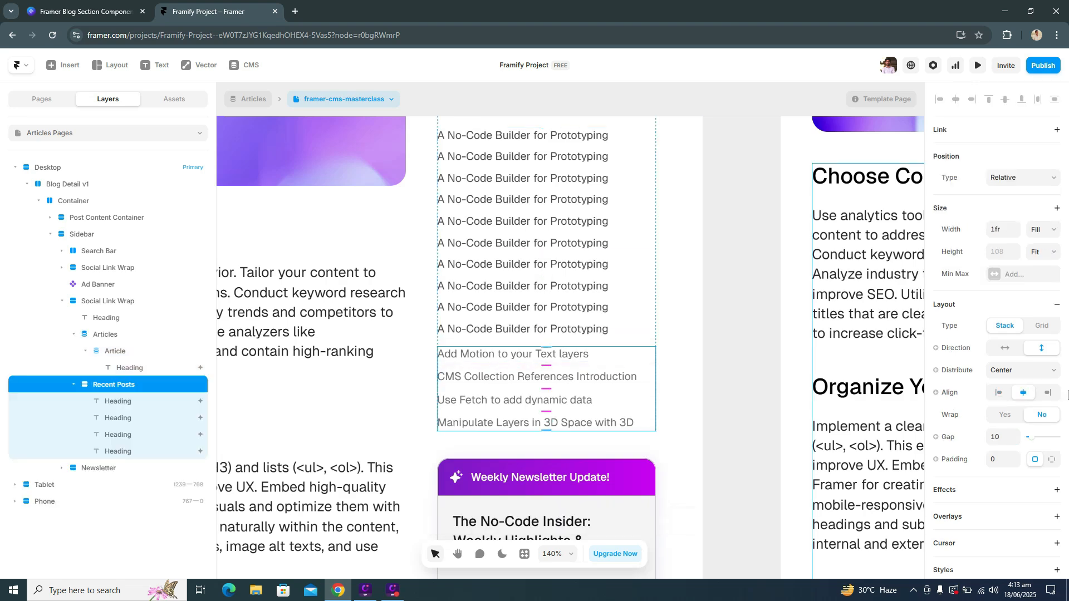
key(Delete)
scroll(529, 211, up, 1)
click(529, 204)
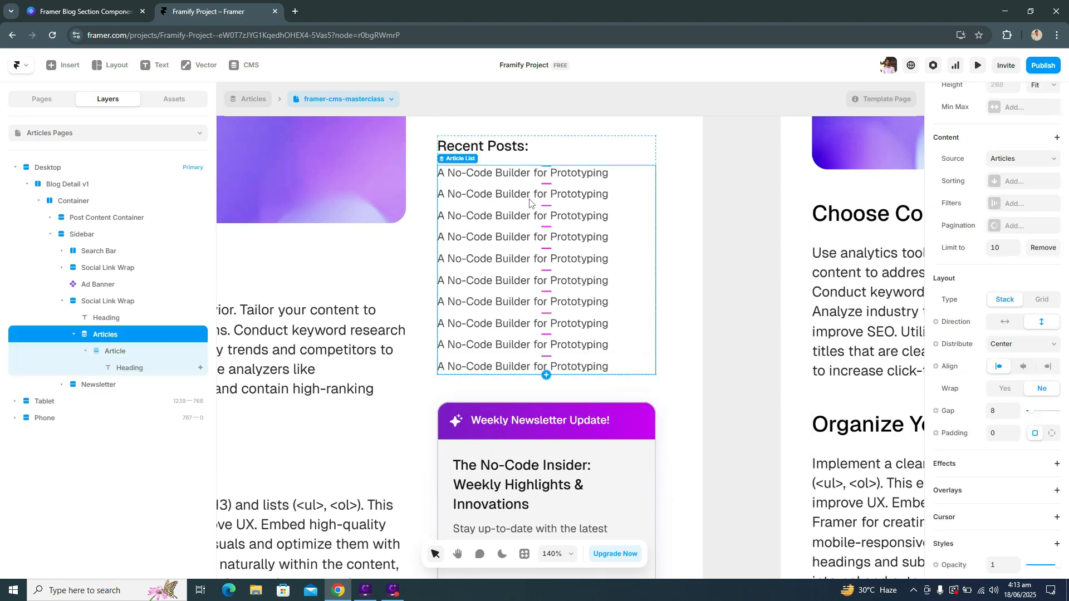
click(713, 350)
scroll(527, 247, up, 1)
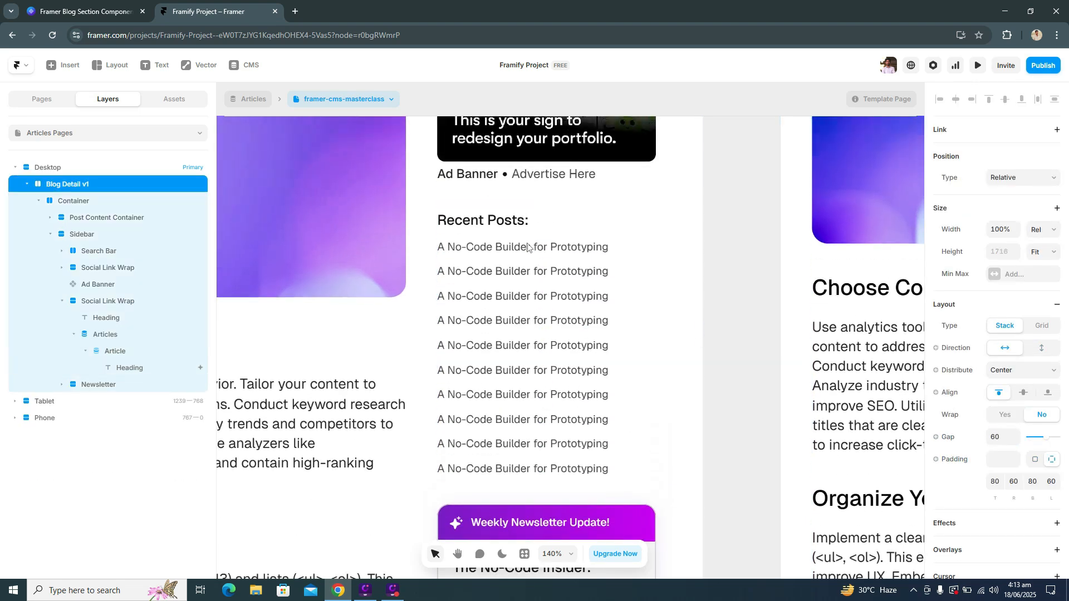
Bind the content of the heading in the Recent Posts list to the Title field.
click(518, 255)
scroll(964, 329, down, 5)
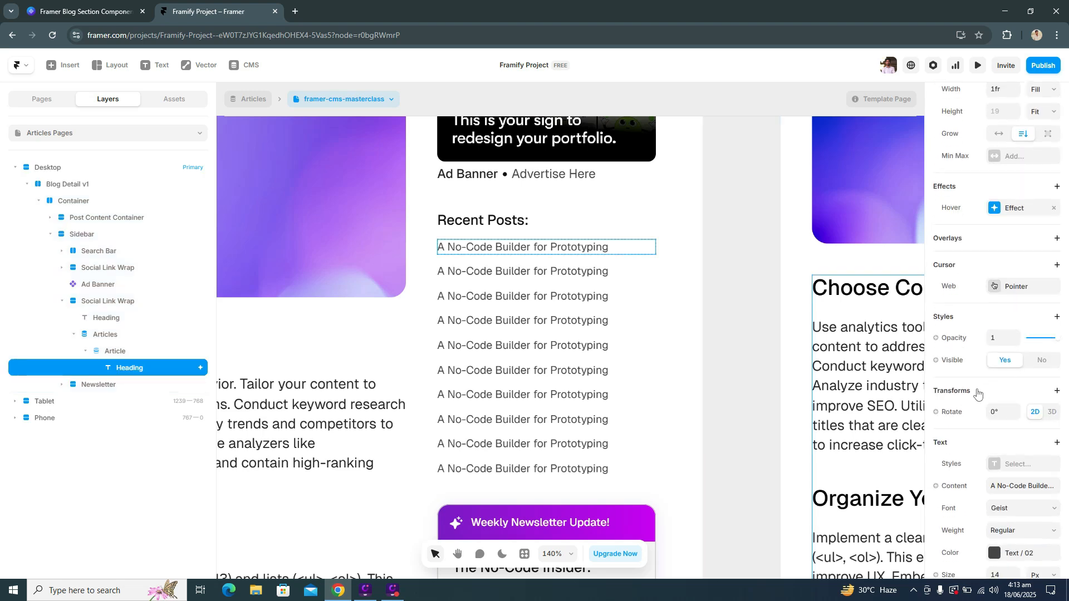
click(961, 326)
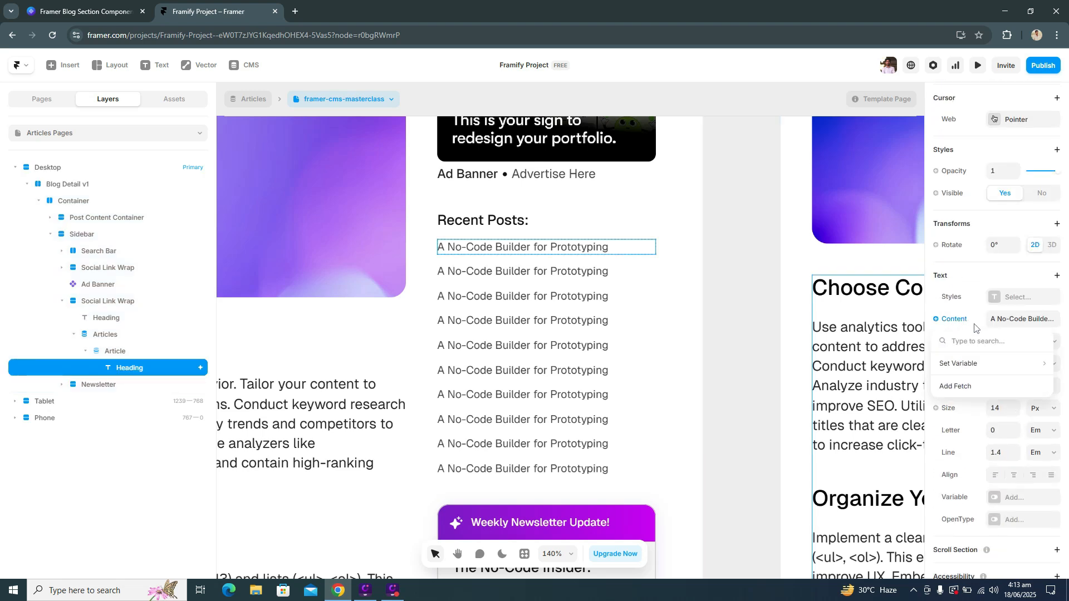
mouse_move(971, 363)
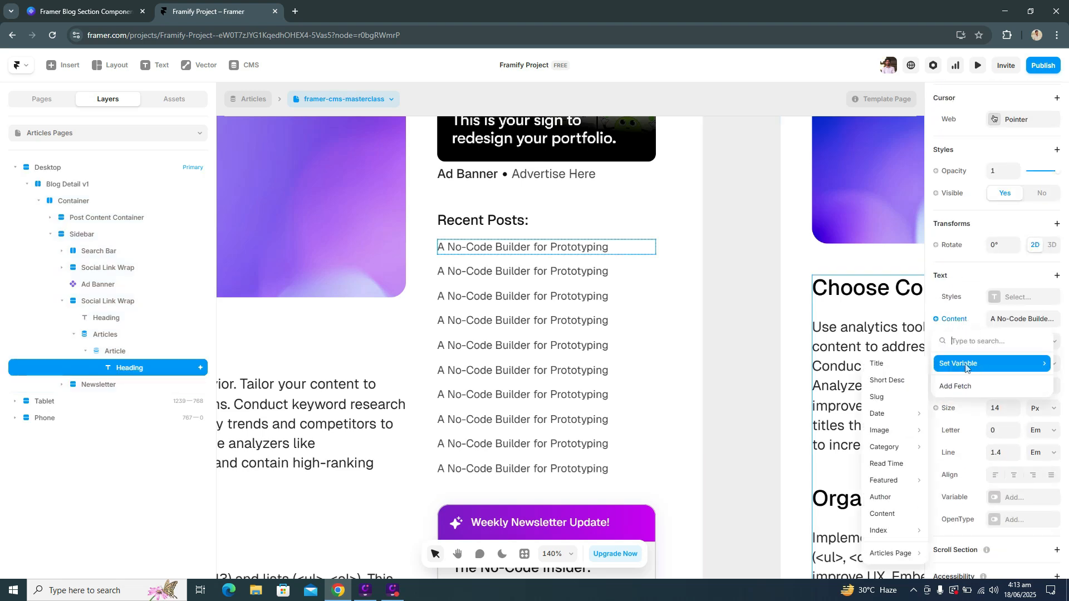
click(904, 365)
click(557, 274)
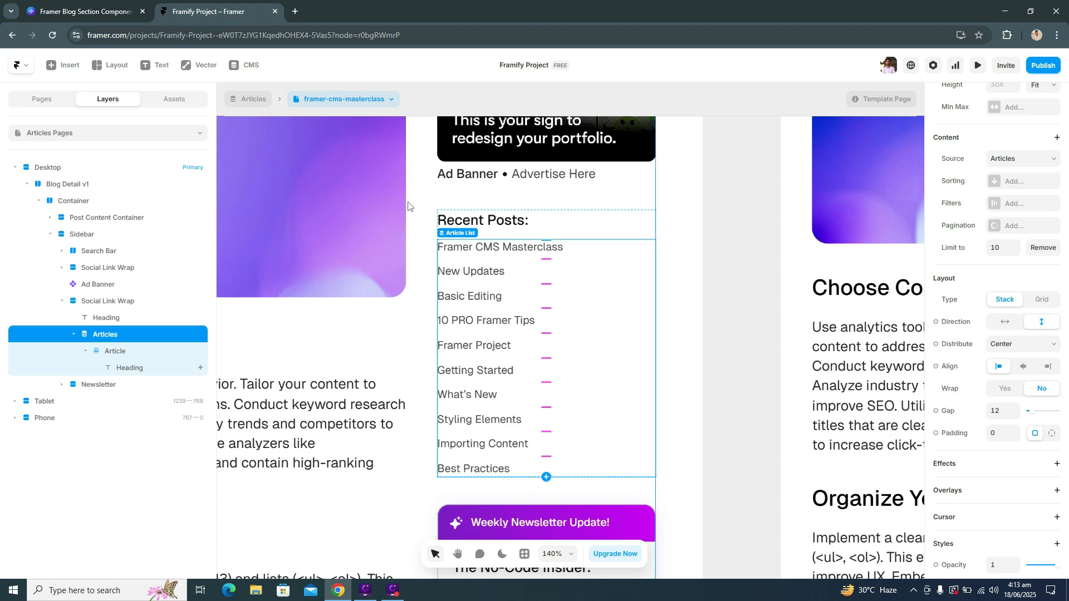
Open the Articles collection's field settings in the CMS and duplicate the Featured field.
click(251, 67)
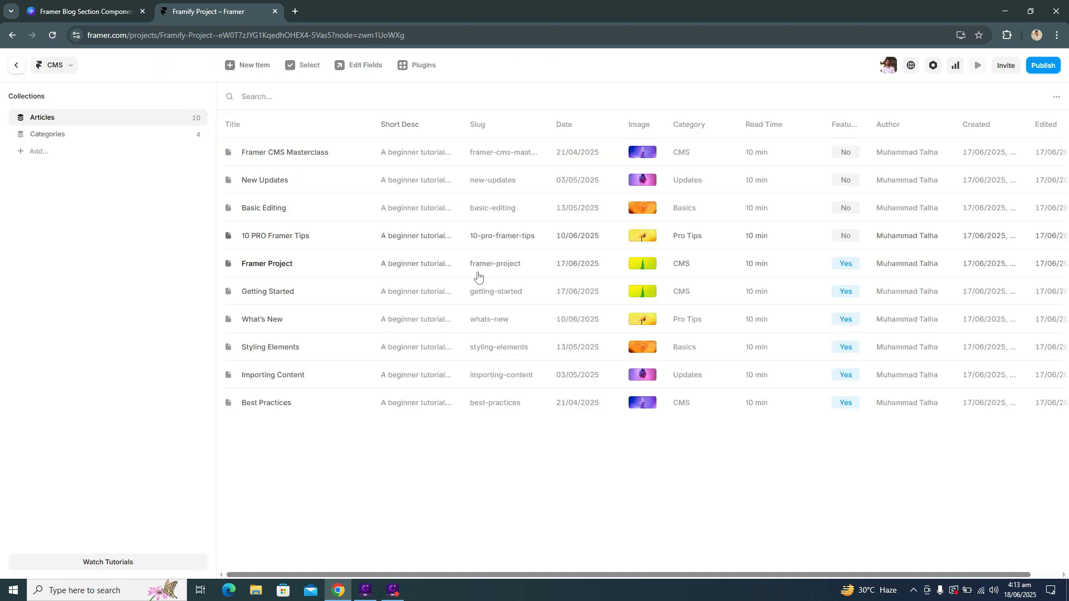
click(358, 65)
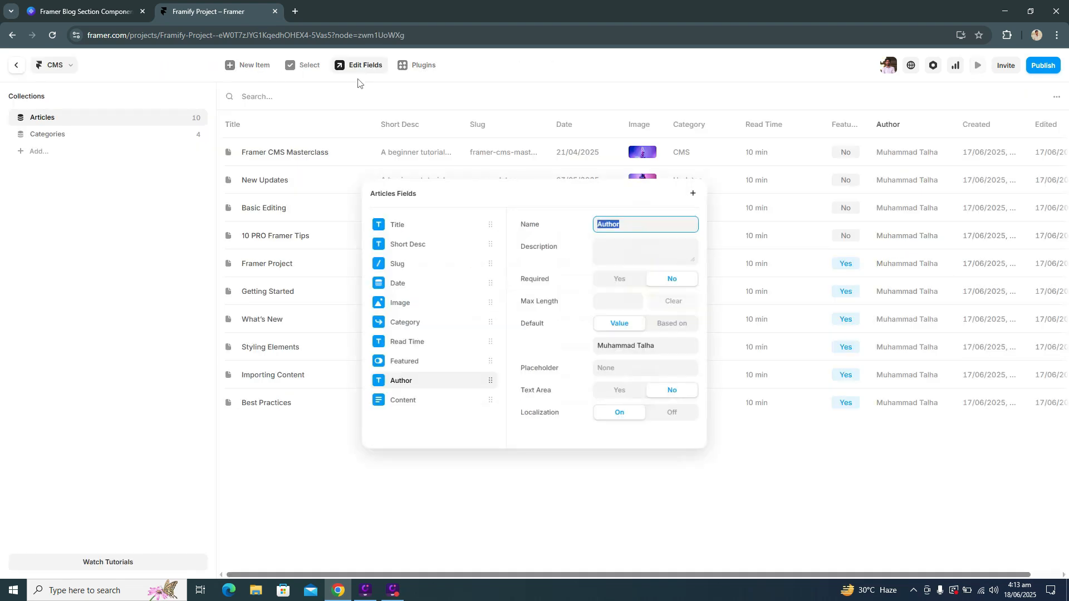
right_click(425, 362)
click(436, 376)
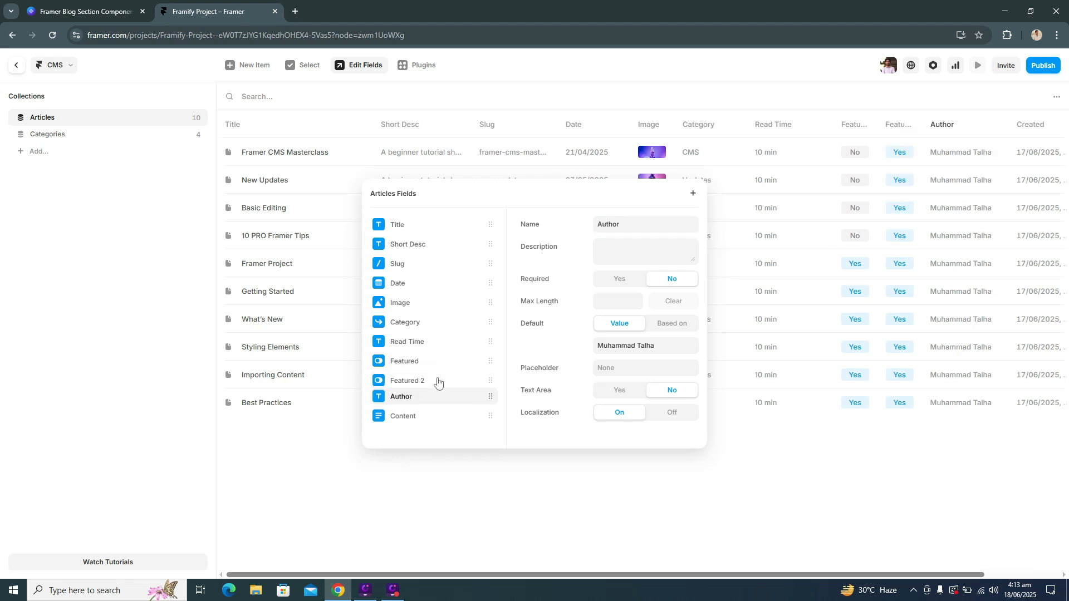
Rename the Featured 2 field to Latest and set its default to No.
click(416, 380)
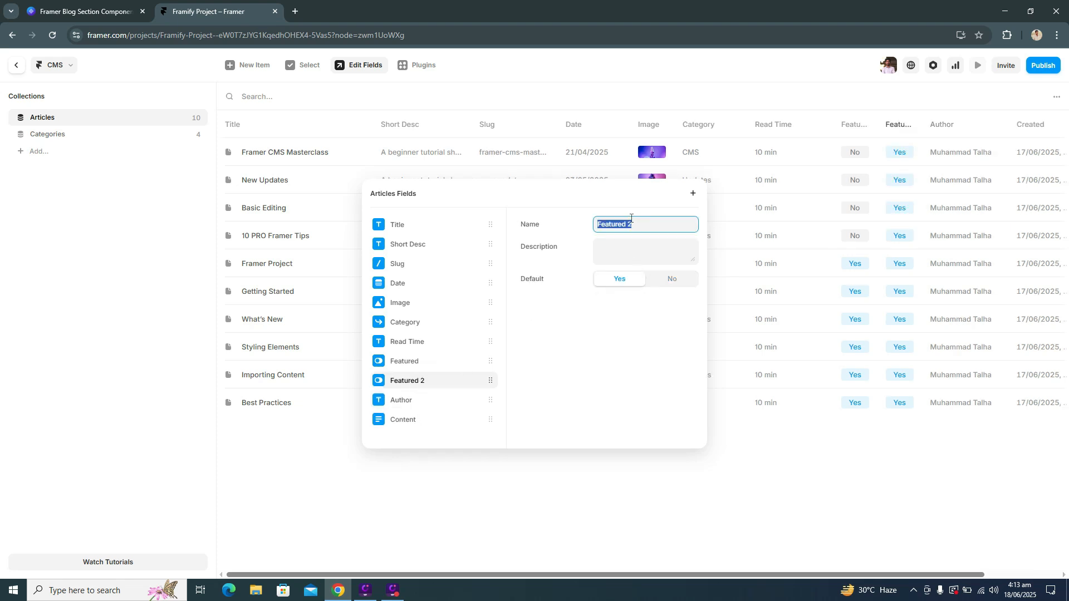
text(Latest)
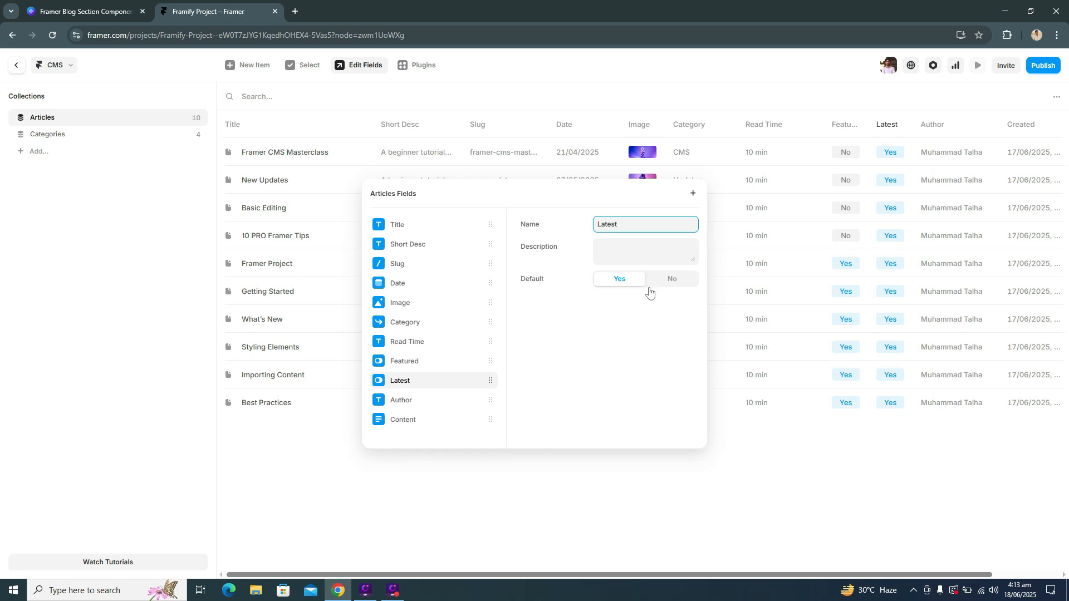
click(671, 280)
click(742, 479)
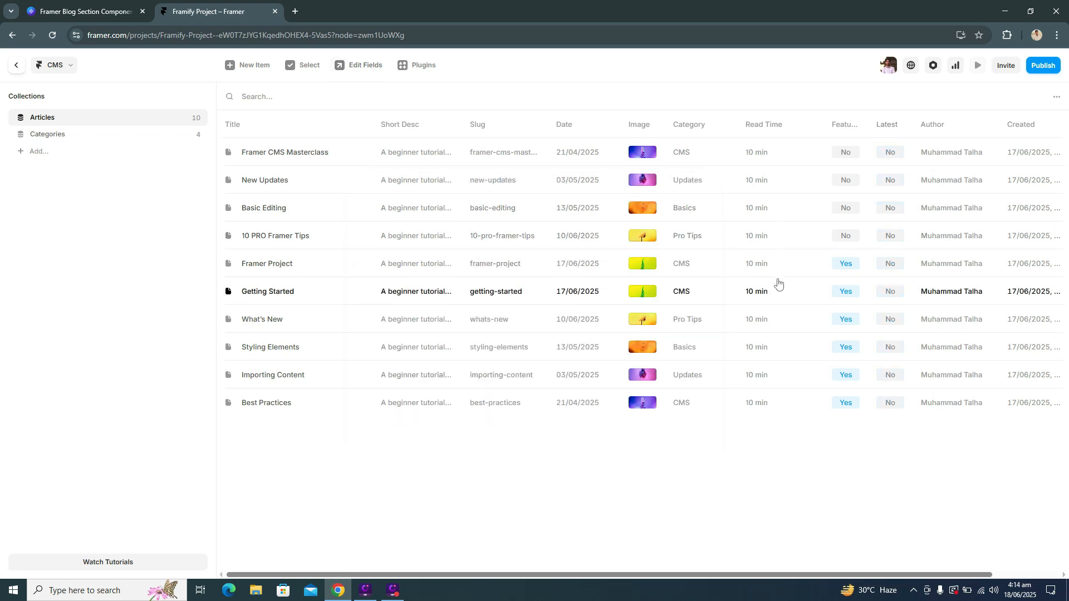
Set Latest to Yes for the Framer CMS Masterclass, 10 PRO Framer Tips, Styling Elements and Best Practices articles.
click(754, 155)
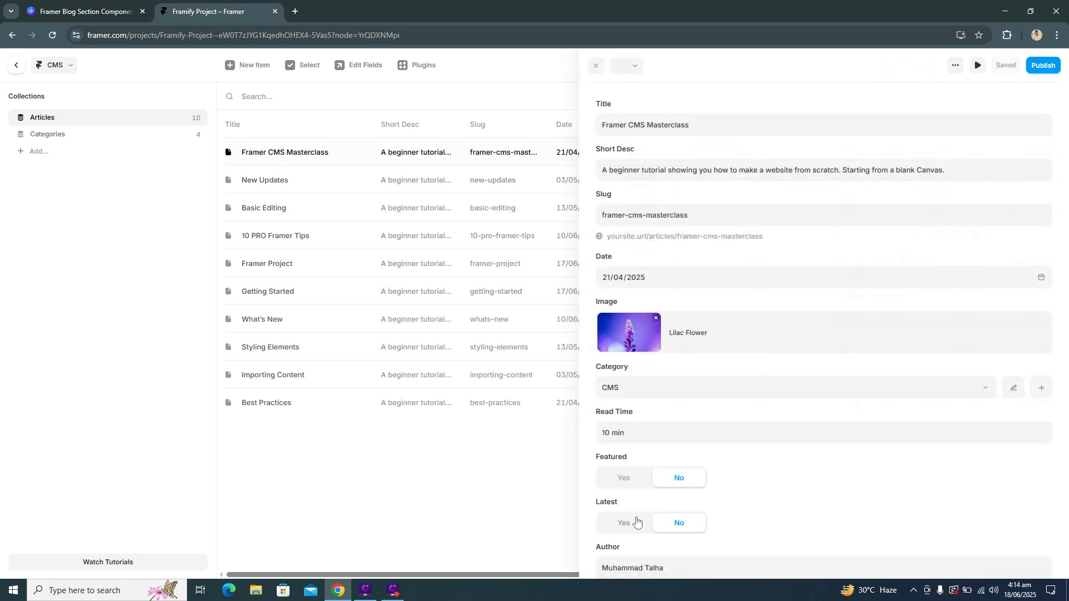
click(480, 497)
click(490, 236)
scroll(642, 514, down, 1)
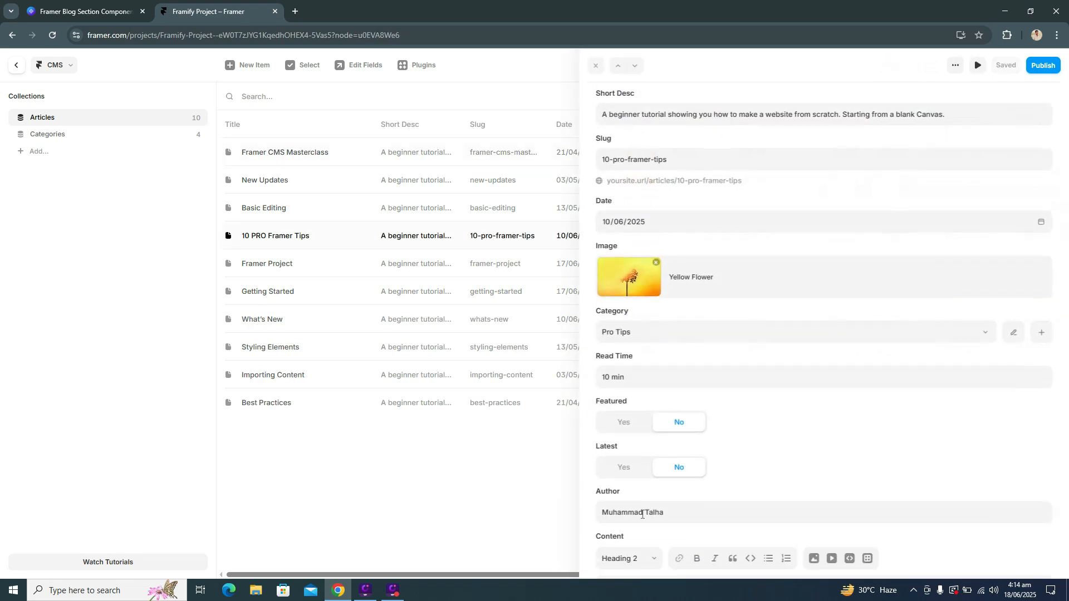
click(619, 472)
click(493, 352)
click(631, 523)
click(452, 400)
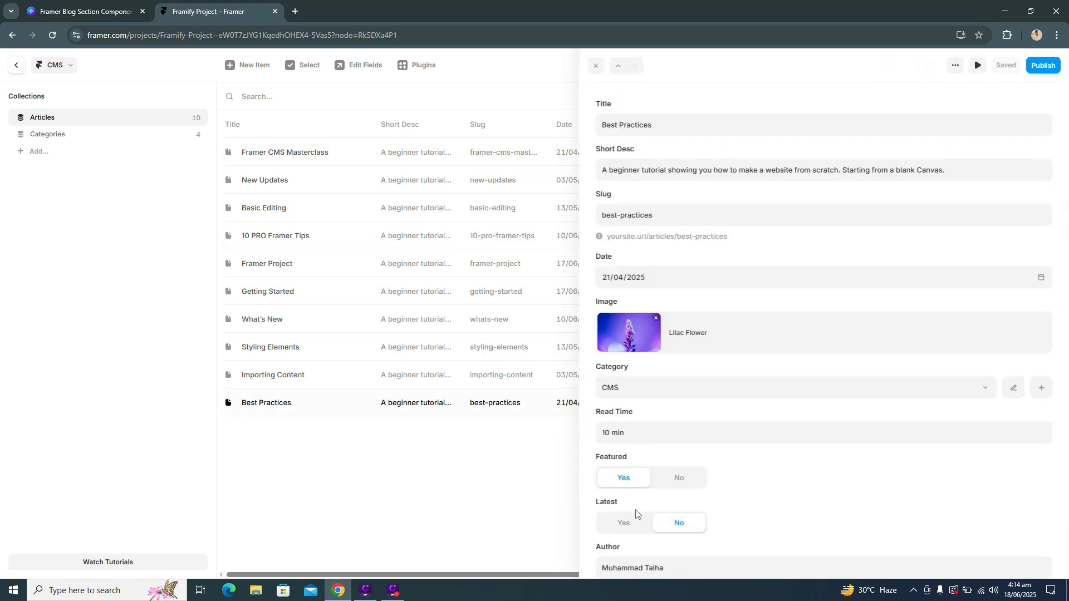
click(631, 521)
click(402, 468)
Return to the canvas and filter the Recent Posts Articles list by the Latest field.
click(16, 65)
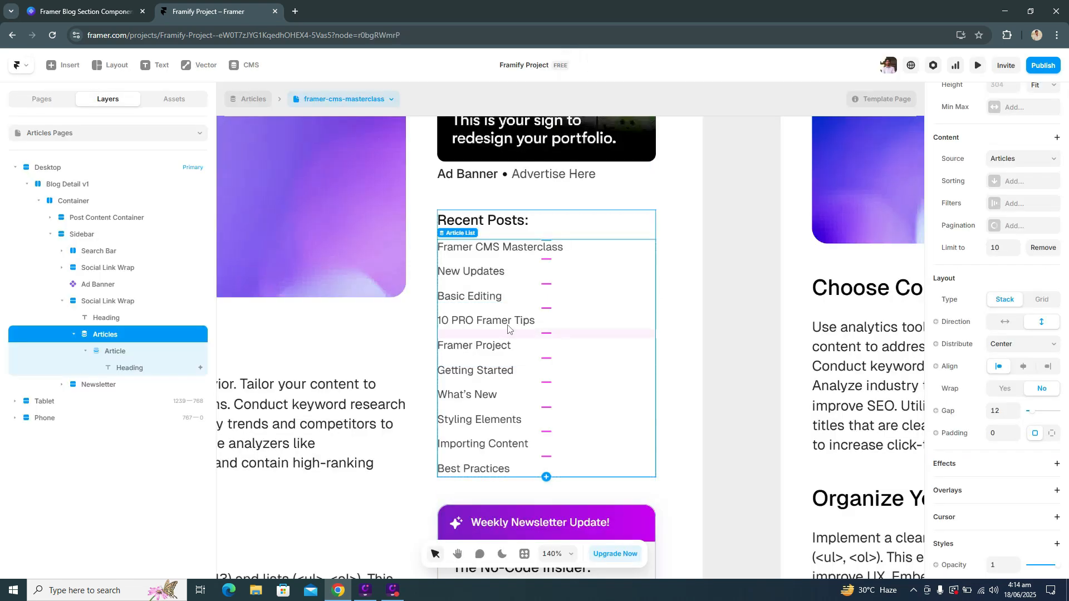
scroll(1005, 306, up, 3)
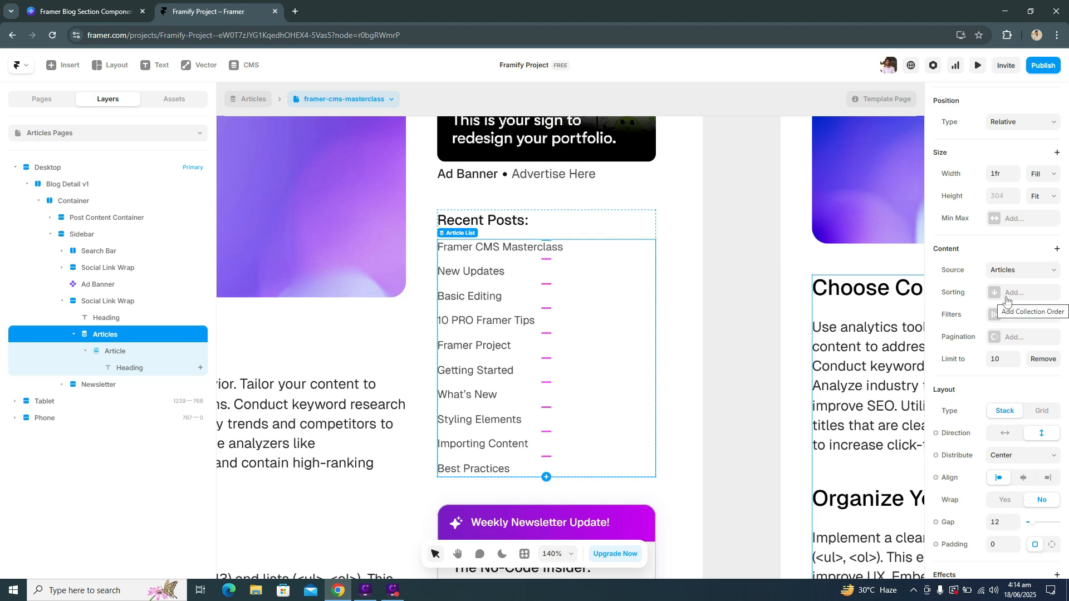
click(1017, 323)
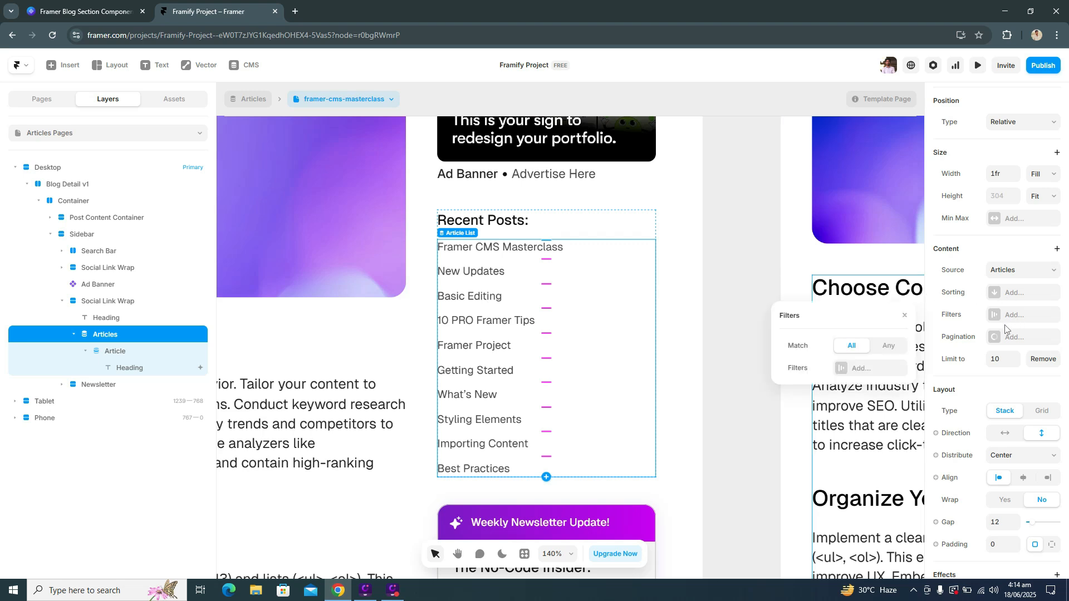
click(868, 369)
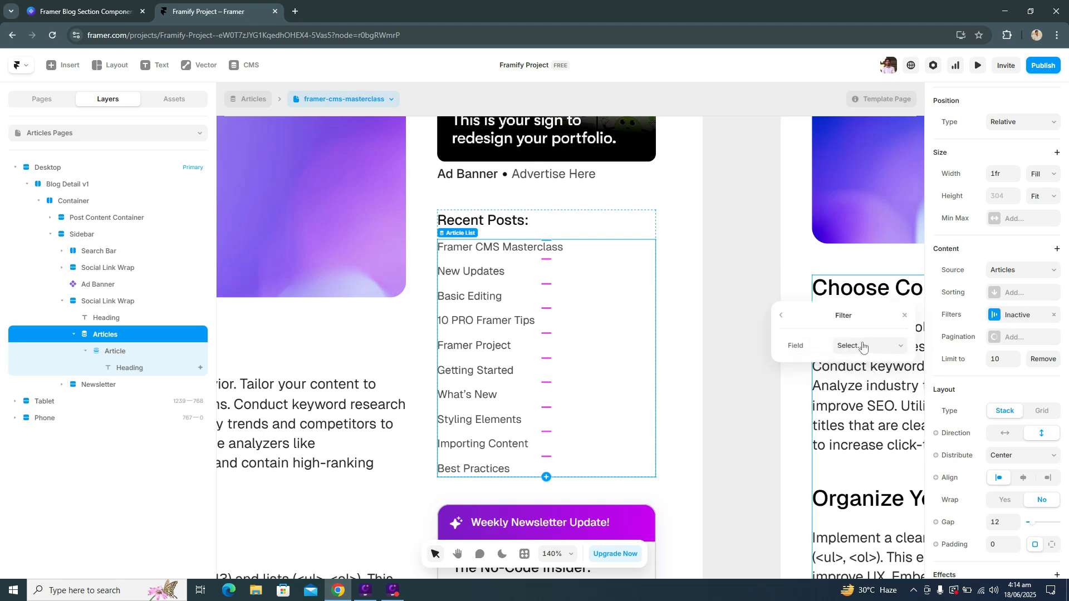
click(864, 345)
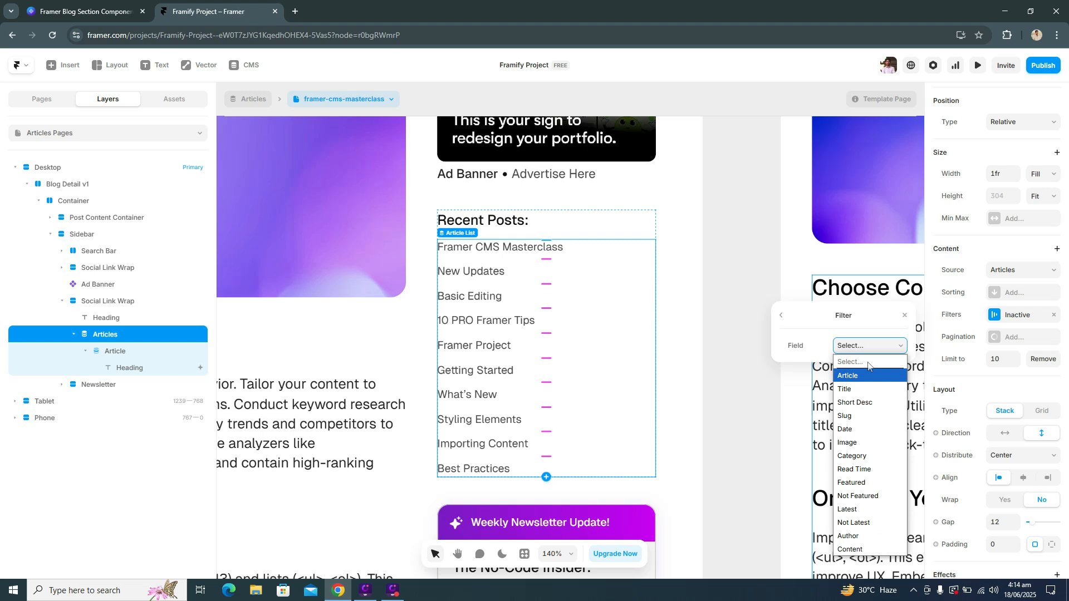
click(859, 509)
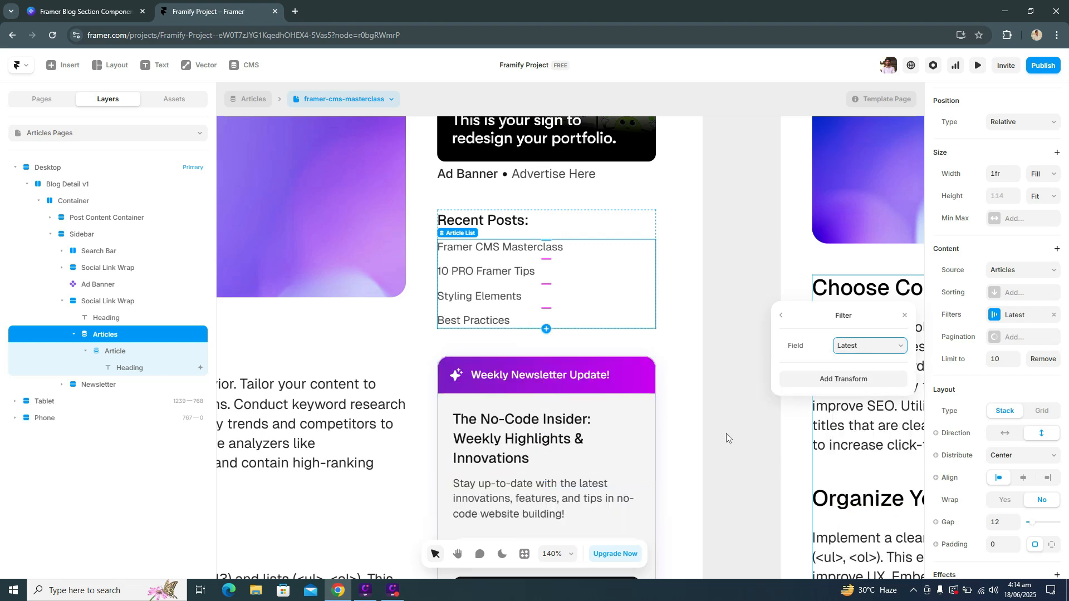
click(709, 305)
click(599, 269)
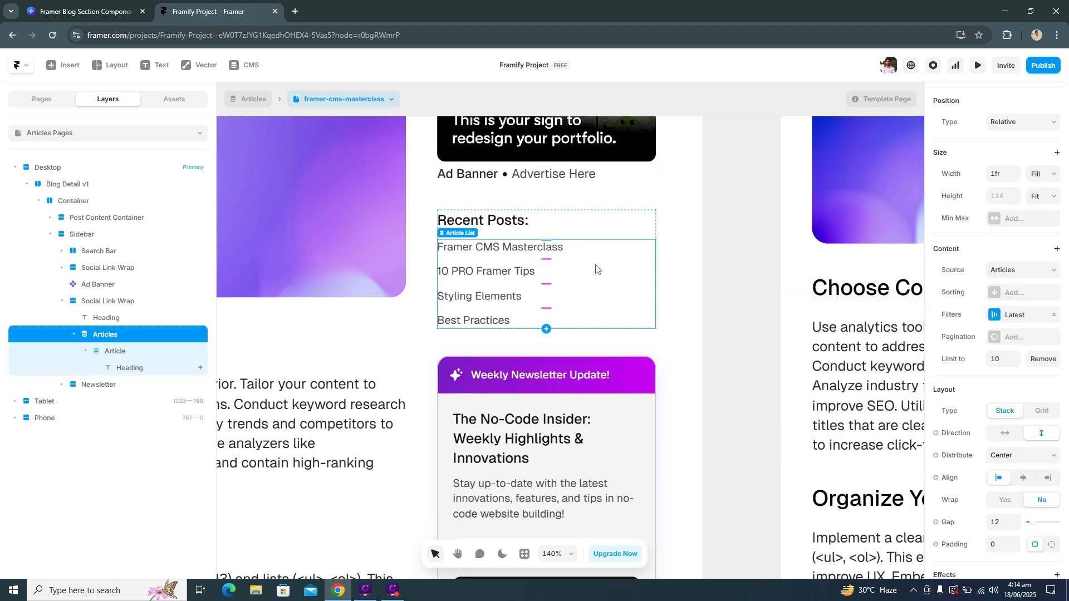
Reduce the gap of the Recent Posts Articles list to 8.
click(1015, 526)
click(1015, 526)
click(1015, 526)
click(1016, 526)
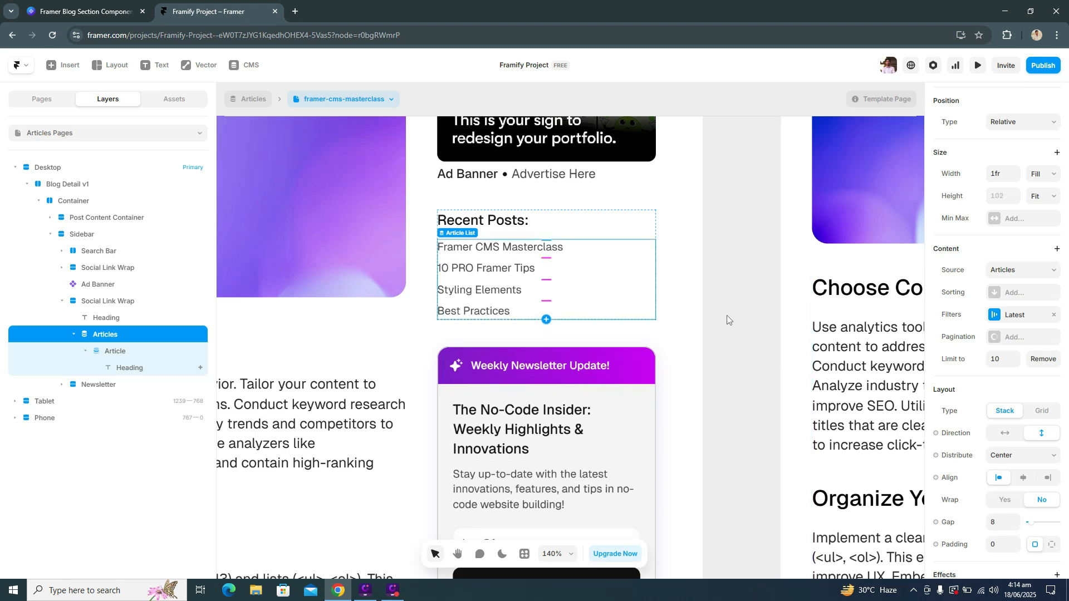
click(746, 340)
scroll(738, 334, down, 4)
scroll(684, 335, up, 4)
click(681, 354)
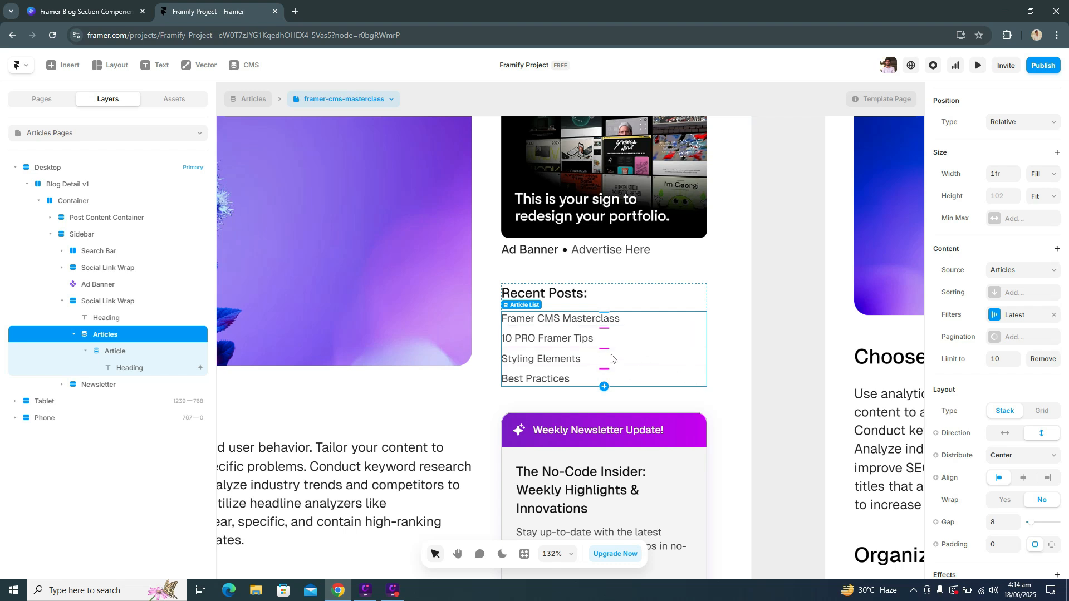
scroll(648, 365, down, 5)
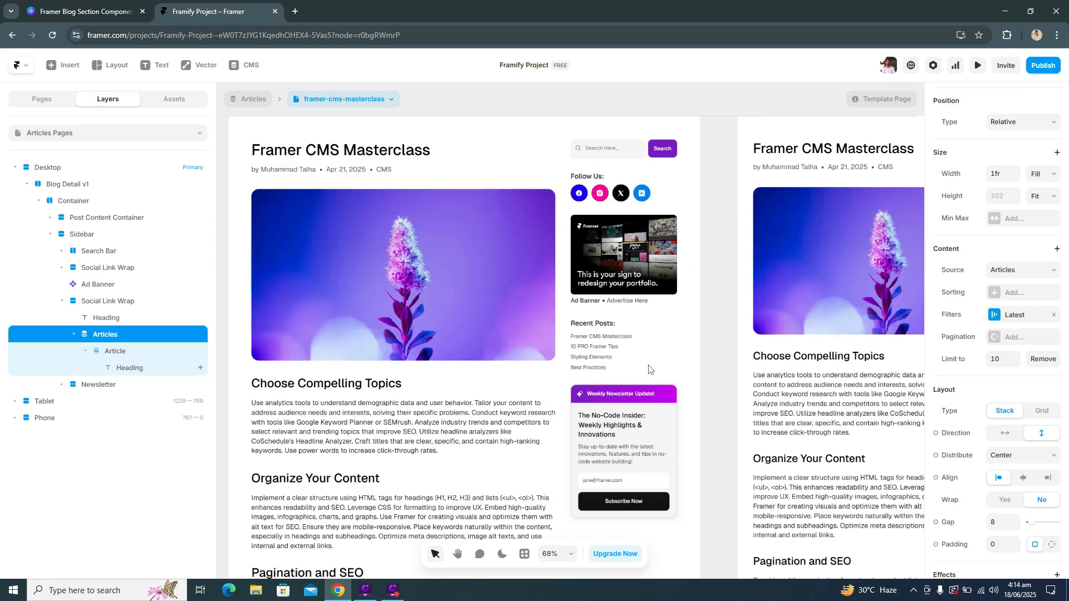
scroll(661, 412, down, 1)
scroll(649, 265, up, 6)
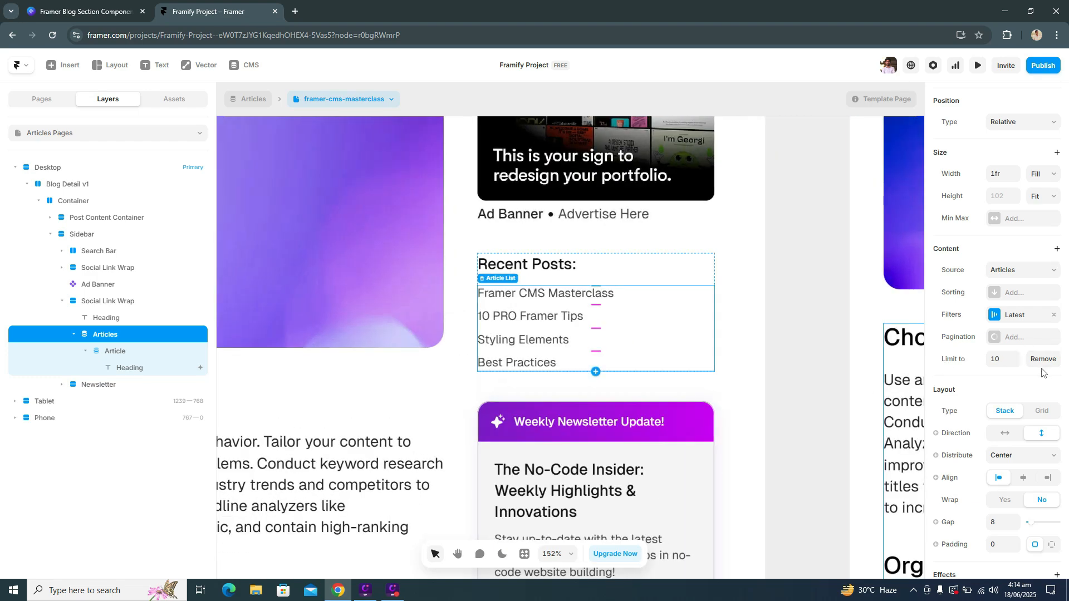
Try limiting the Recent Posts Articles list to 2 items.
click(1001, 362)
text(2)
key(Return)
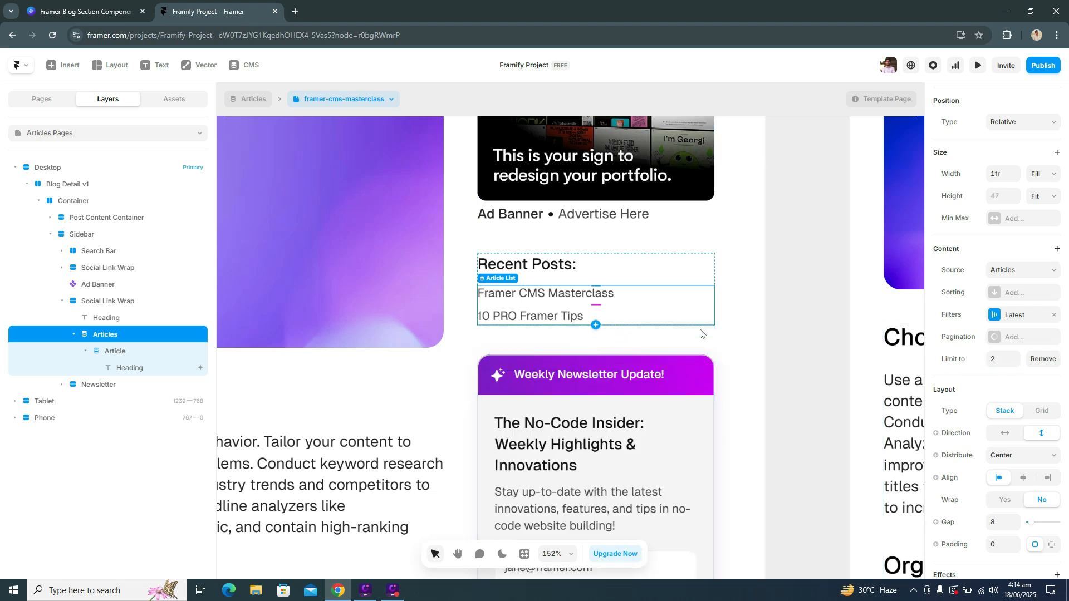
Limit the Recent Posts Articles list to 4 items.
click(994, 360)
text(4)
key(Return)
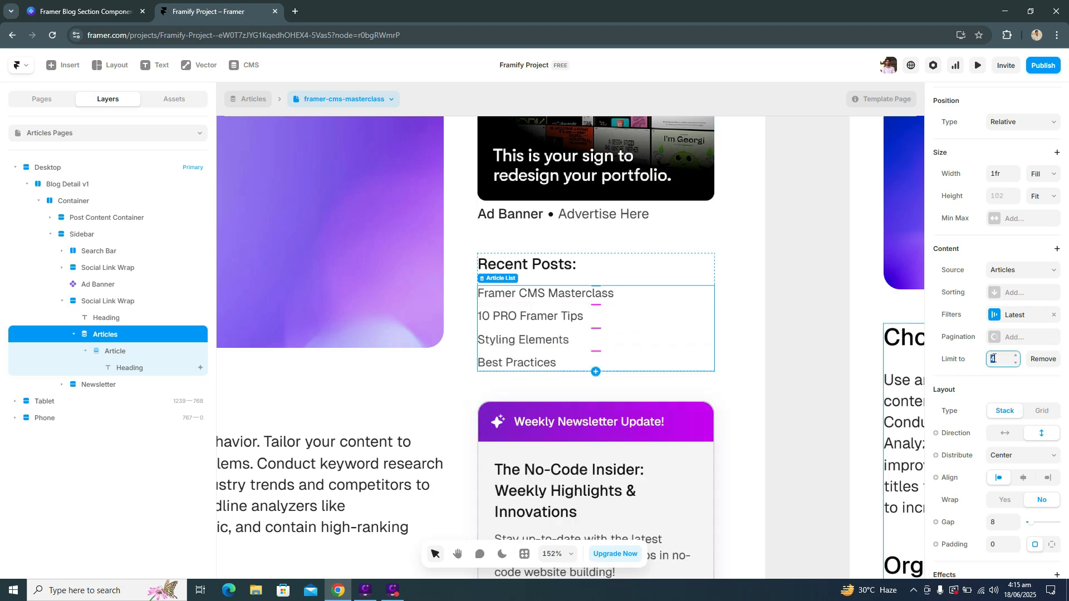
click(814, 314)
scroll(814, 314, down, 5)
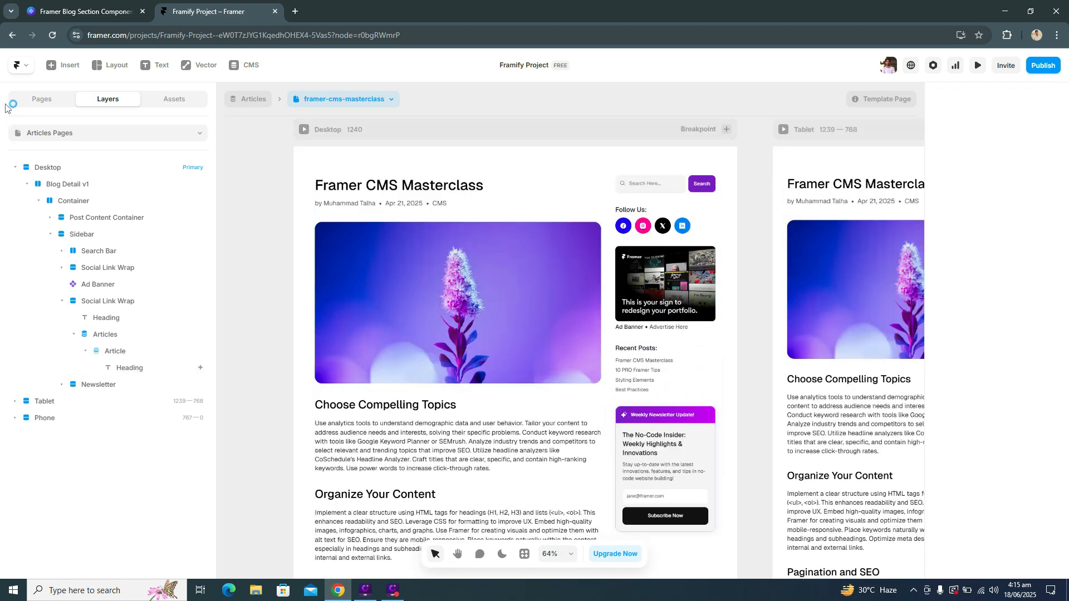
Open the /artciles page and preview its Desktop version in full screen.
click(20, 105)
drag(216, 204, 145, 204)
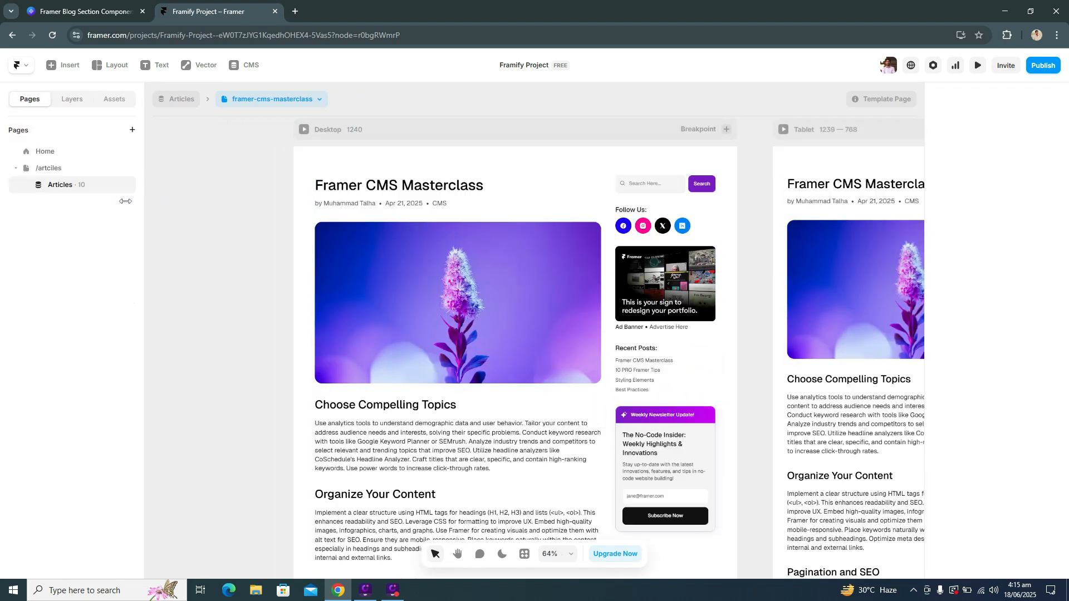
click(66, 169)
click(285, 102)
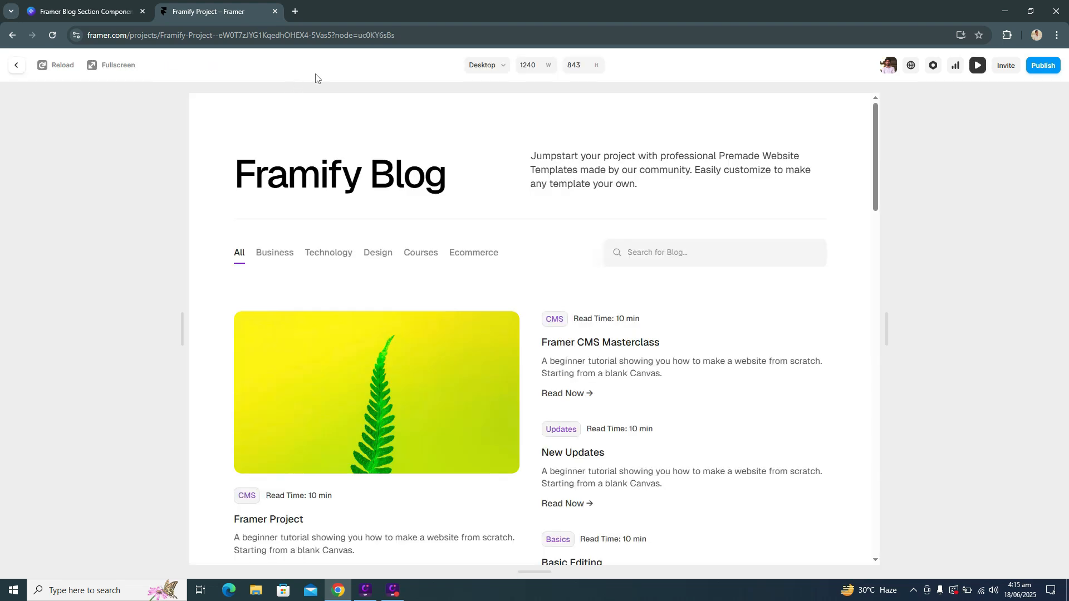
click(117, 65)
Examine the blog listing and the Framer CMS Masterclass article's detail page in the preview, and exit it.
scroll(510, 200, down, 9)
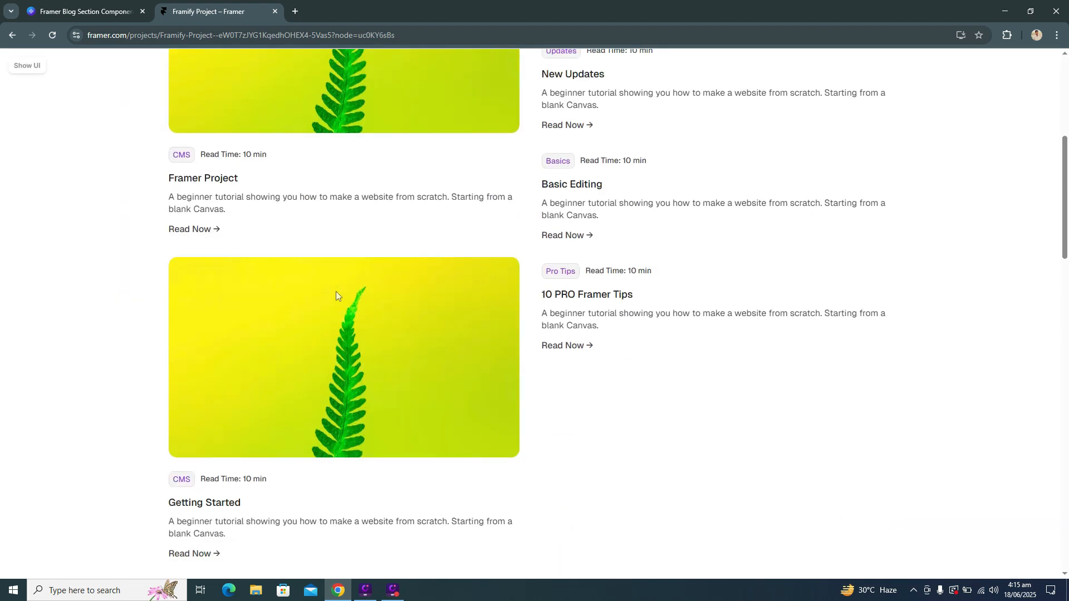
scroll(476, 302, down, 20)
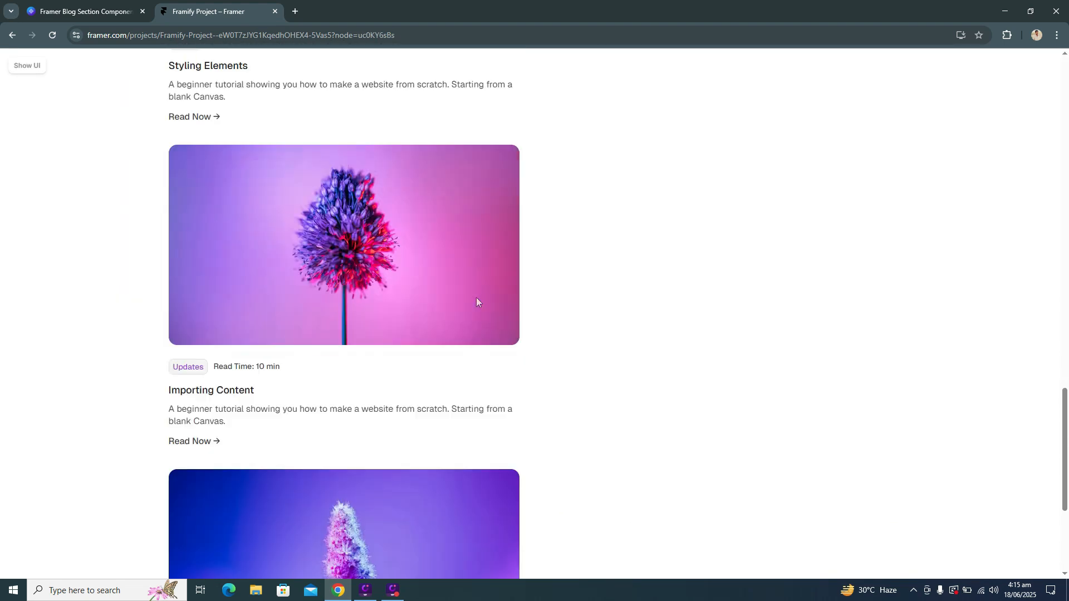
scroll(477, 299, up, 20)
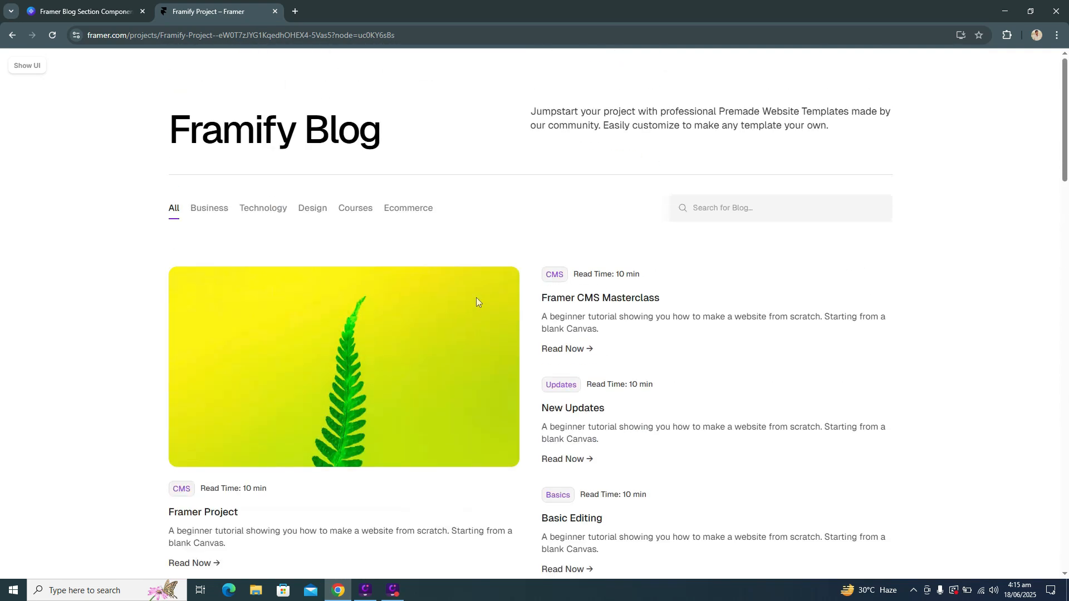
scroll(426, 346, down, 4)
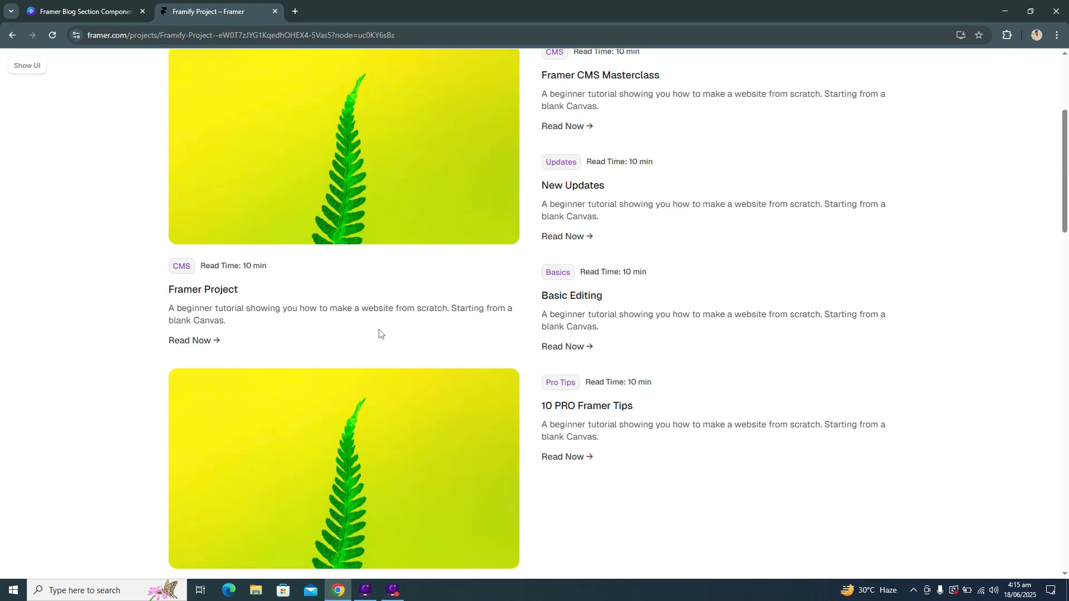
scroll(711, 227, up, 2)
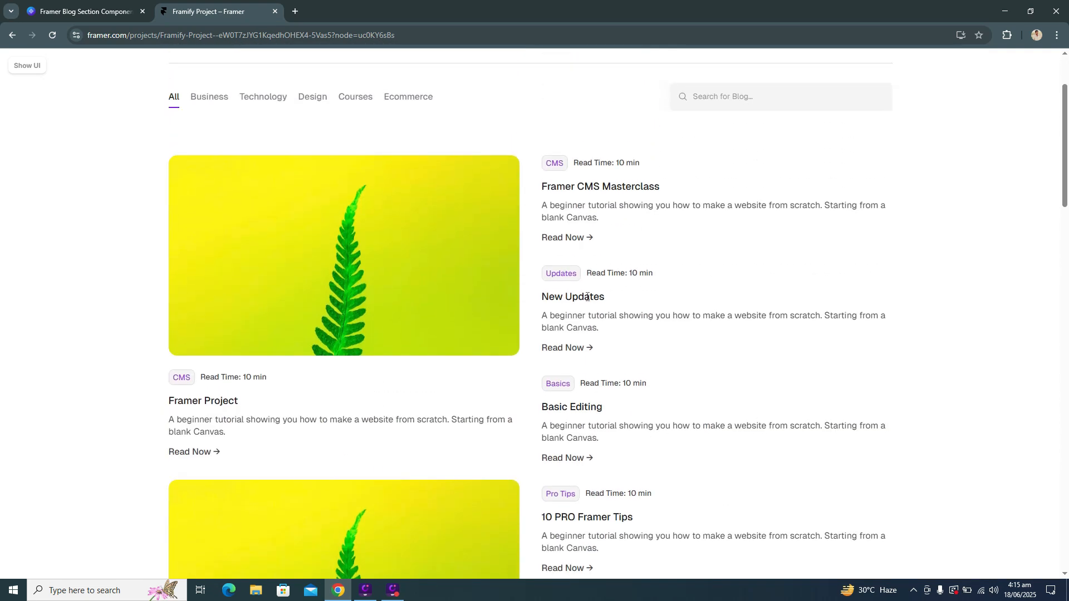
click(569, 238)
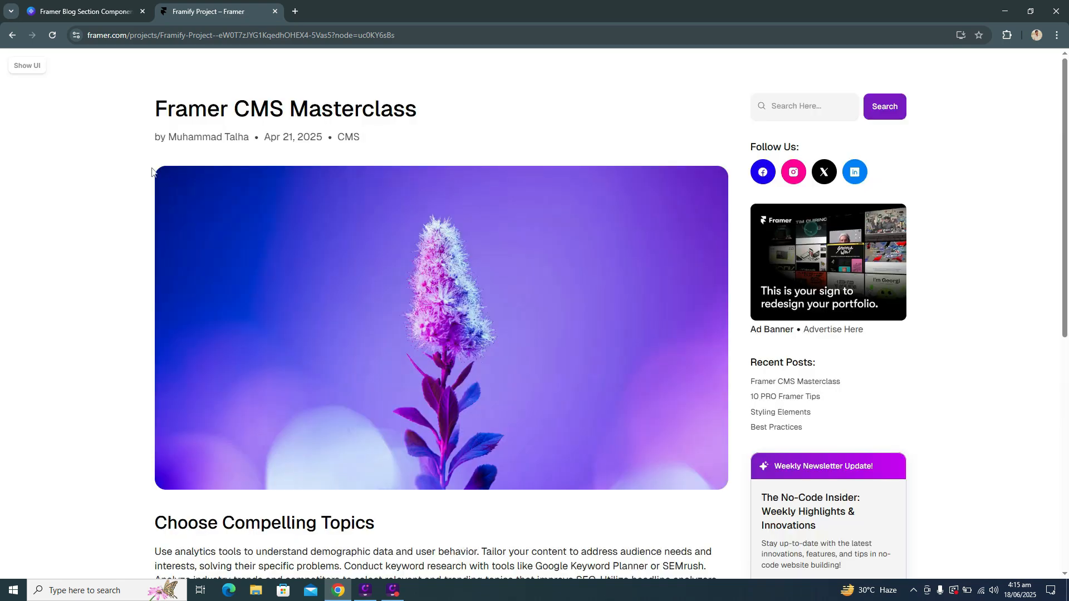
scroll(648, 187, down, 5)
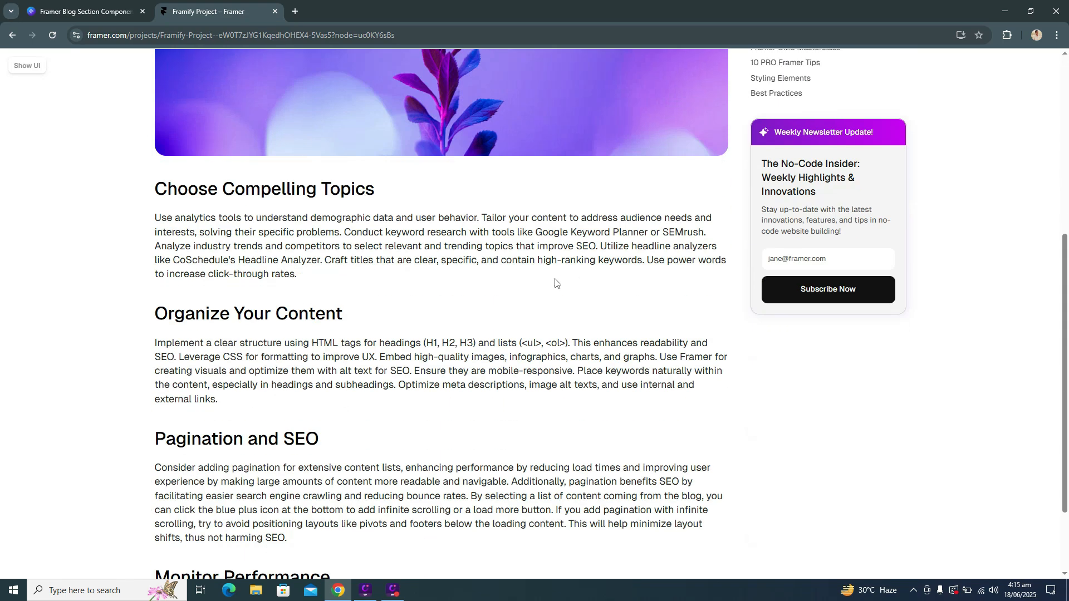
scroll(331, 143, up, 5)
key(Escape)
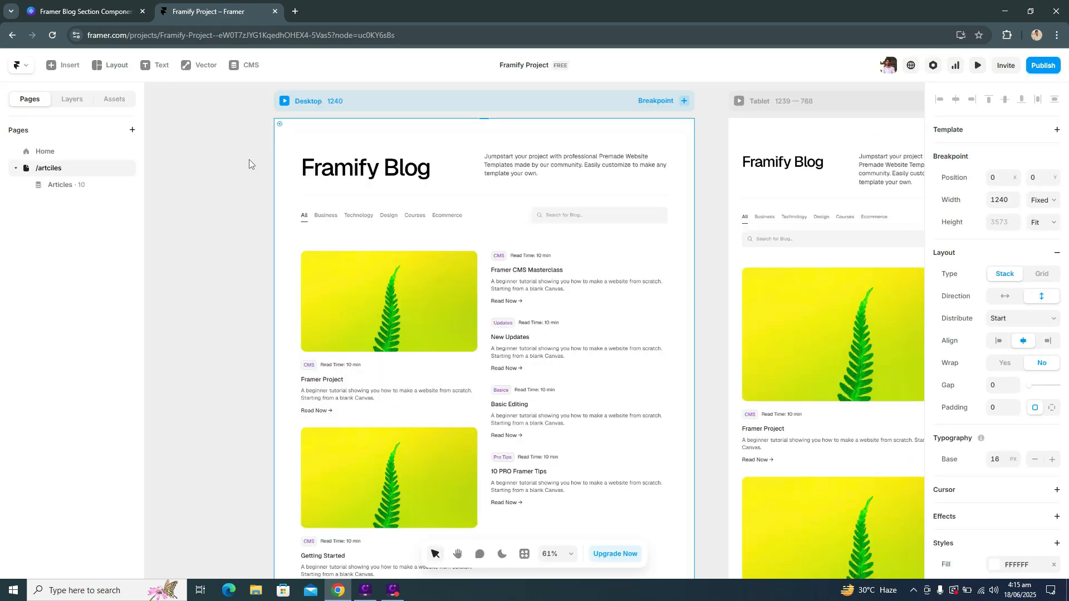
Preview the Desktop blog page again and open the Framer Project article from its Read Now link.
click(284, 101)
scroll(439, 238, down, 4)
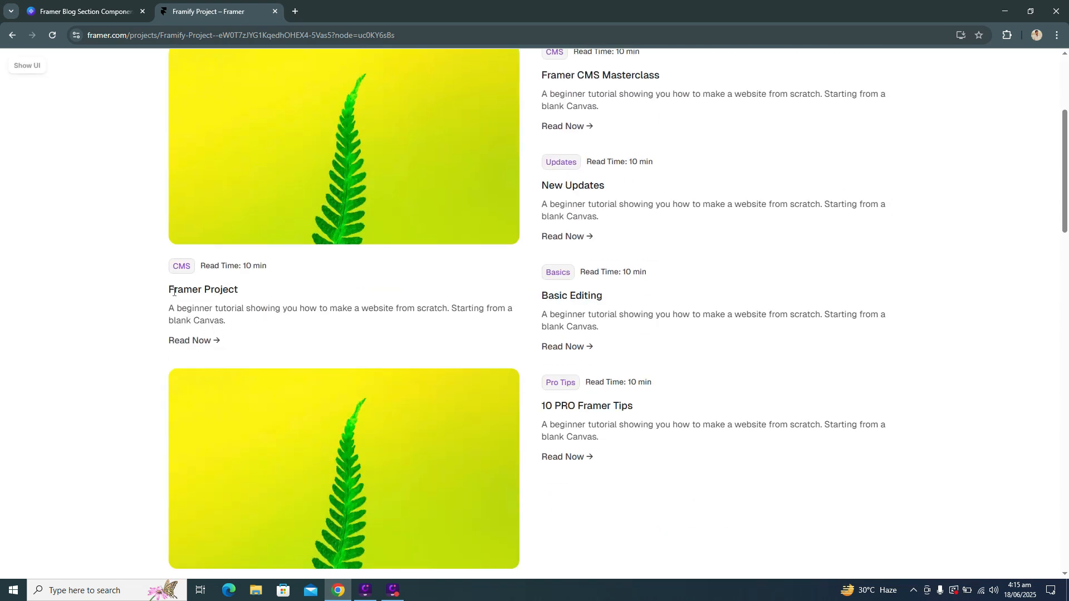
drag(169, 290, 244, 305)
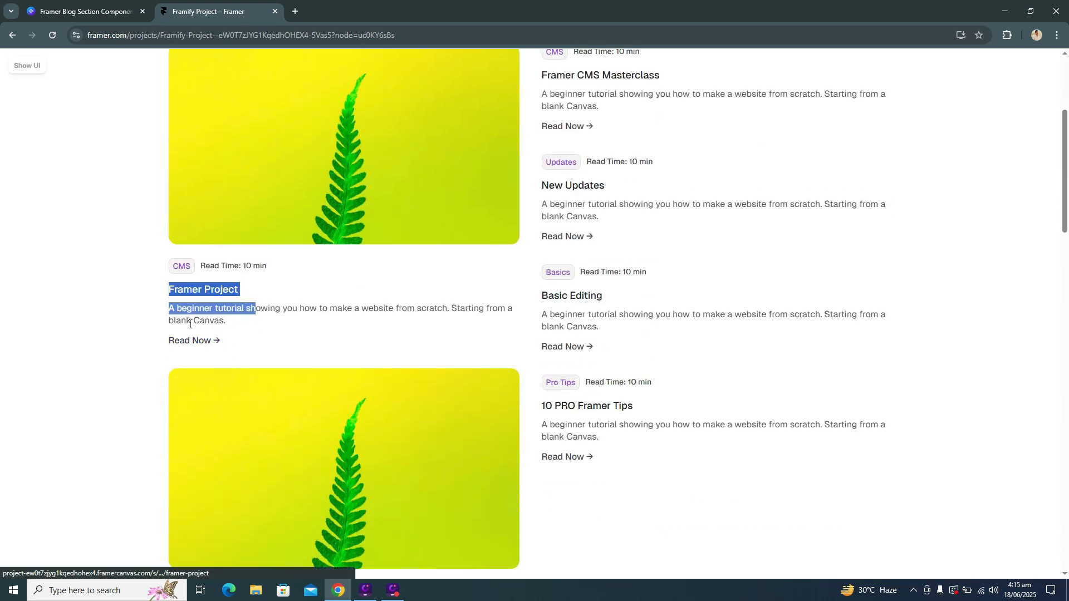
click(202, 295)
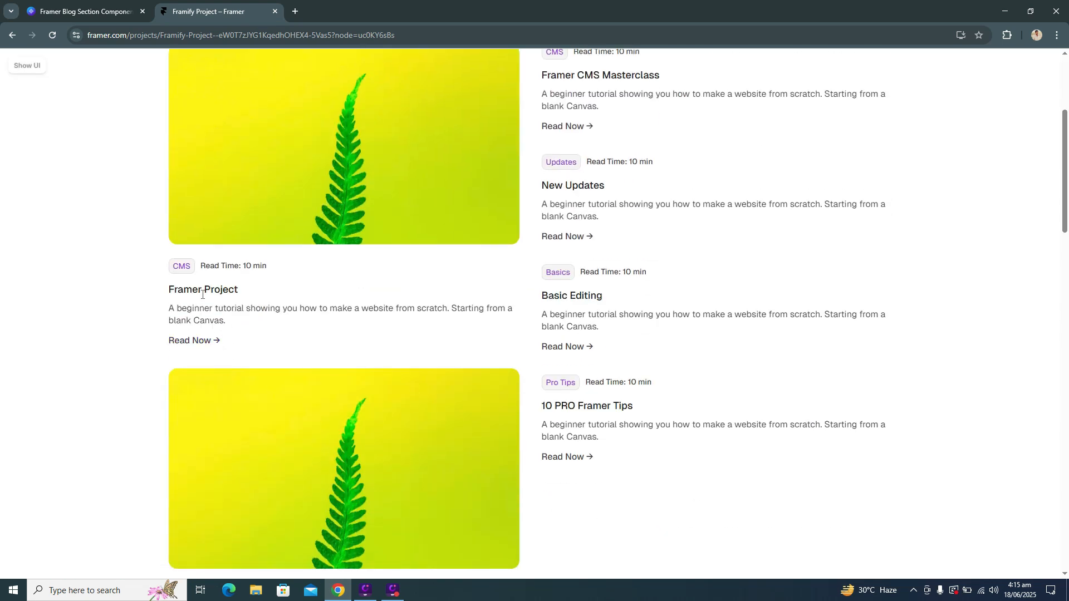
click(193, 342)
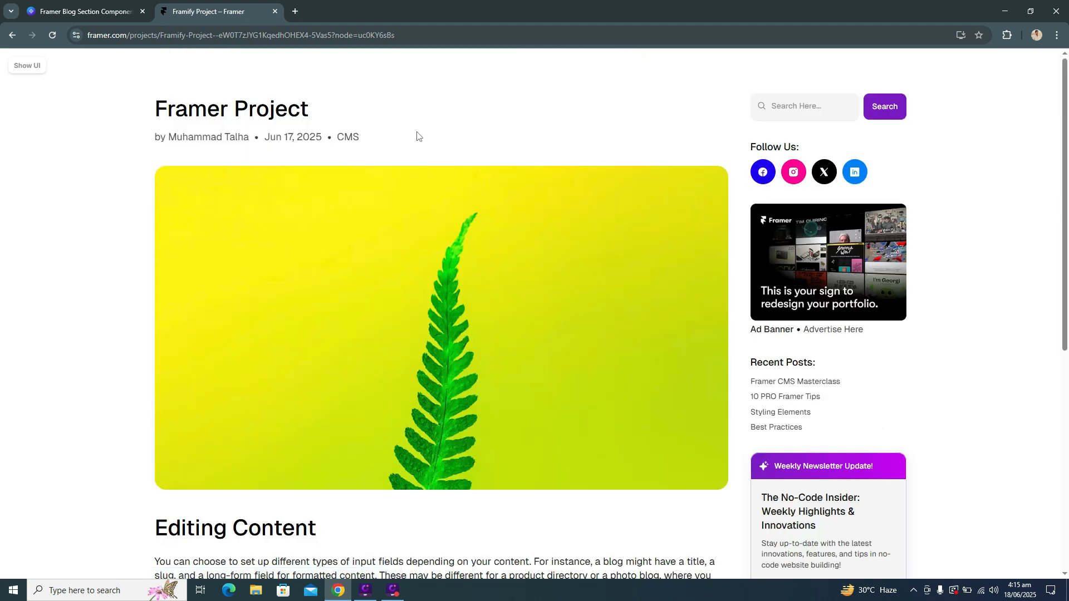
Check the Framer Project article's category, date, title and body content, and return to the canvas.
double_click(348, 137)
drag(262, 140, 336, 140)
click(312, 136)
drag(175, 106, 322, 111)
scroll(482, 172, down, 7)
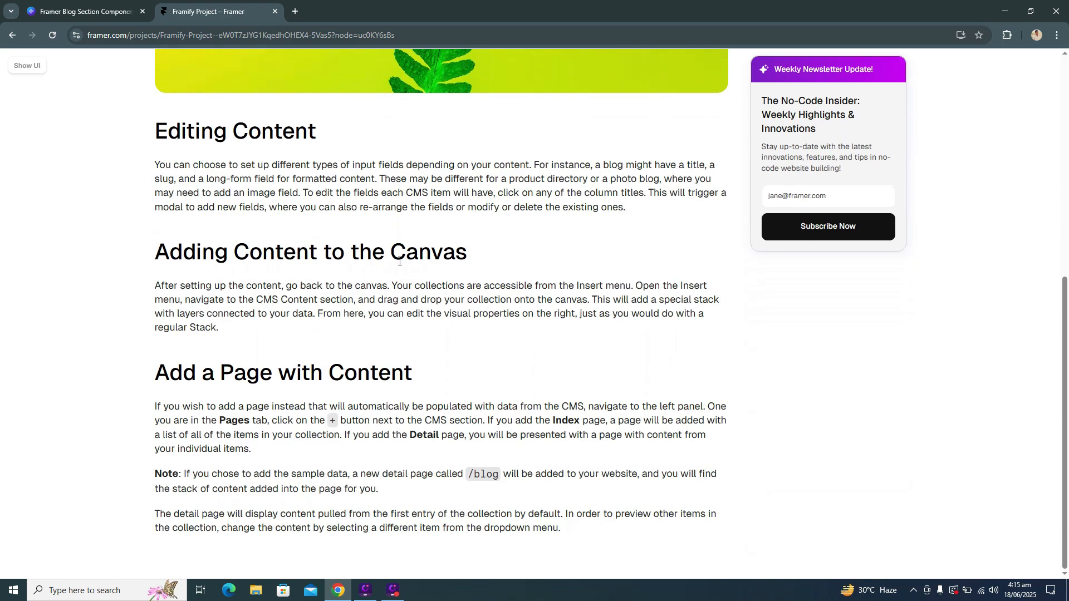
scroll(577, 252, up, 7)
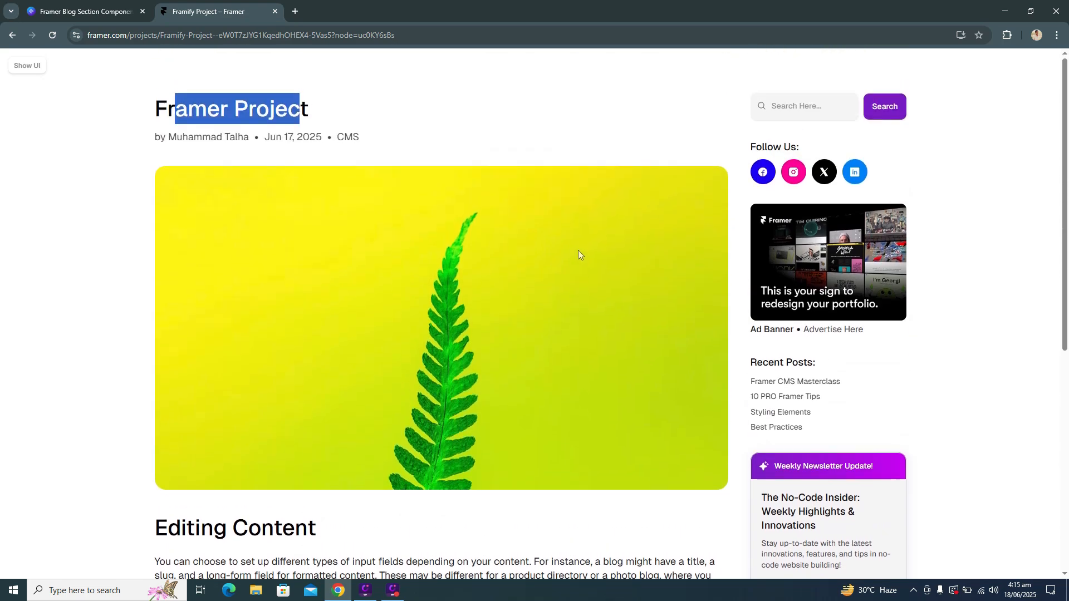
key(Escape)
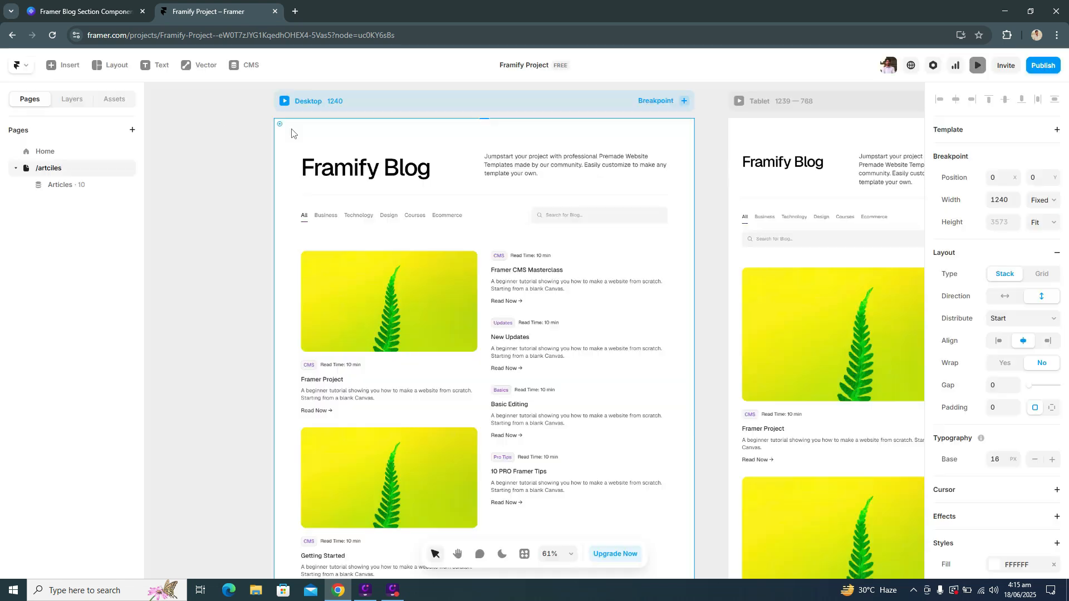
scroll(501, 217, up, 4)
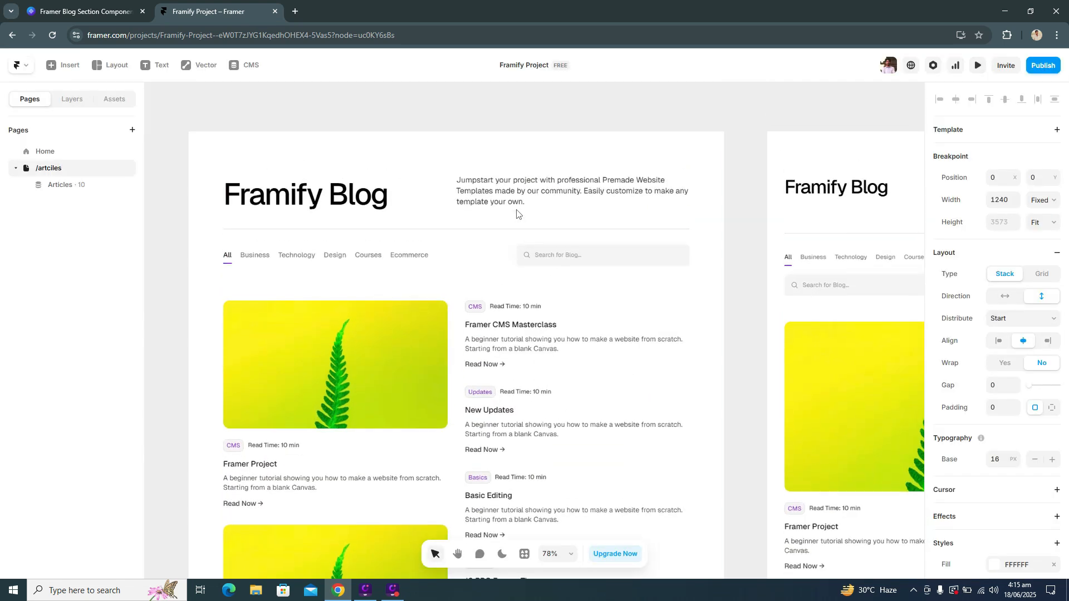